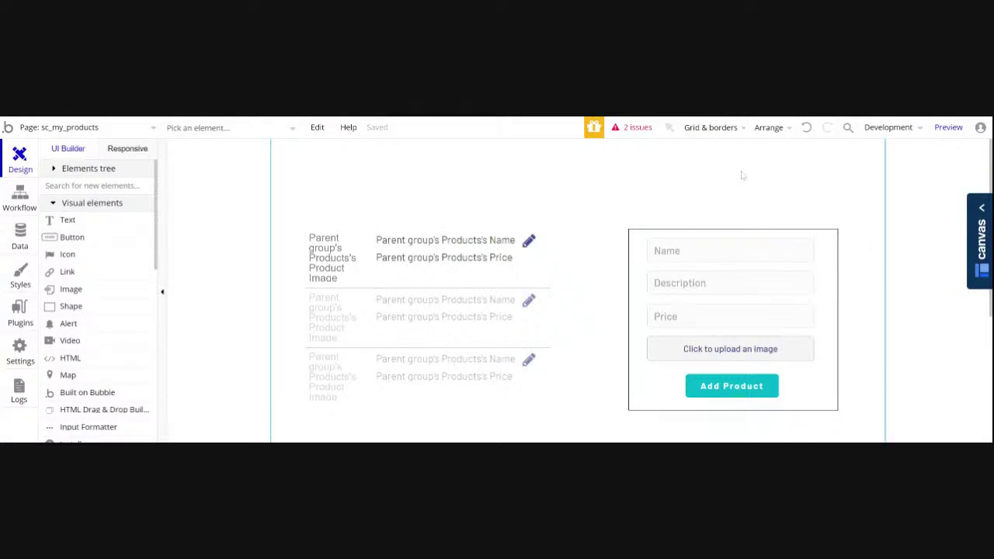
Resolve the reported page issues by deleting the ID Attribute property from the page-loaded condition, and preview the page
{"action": "left_click", "coordinate": [622, 128]}
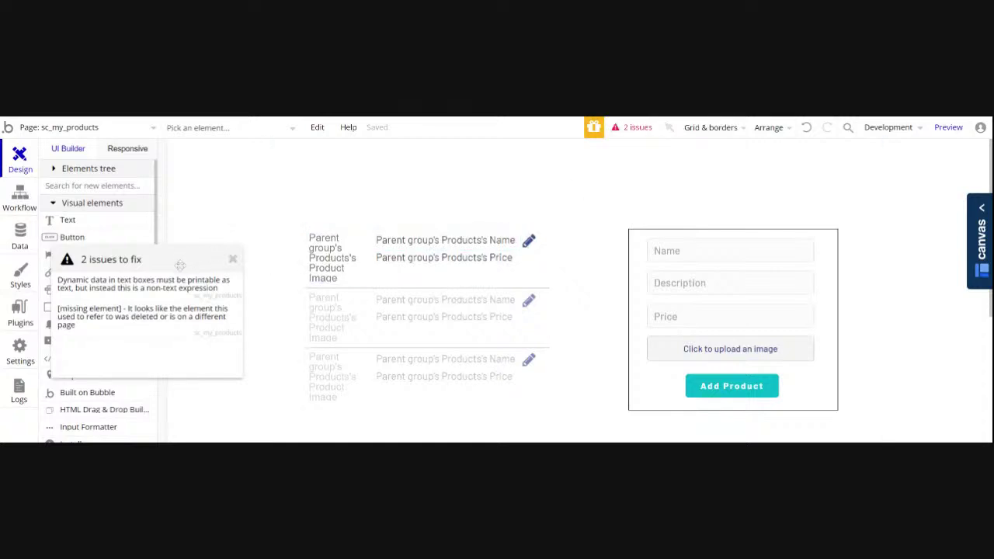
{"action": "left_click", "coordinate": [122, 289]}
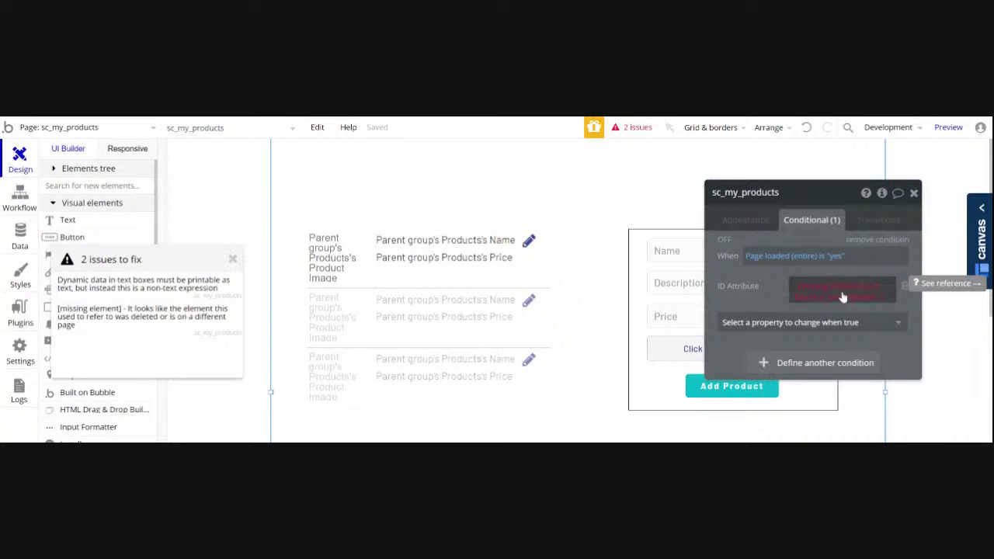
{"action": "left_click", "coordinate": [905, 288]}
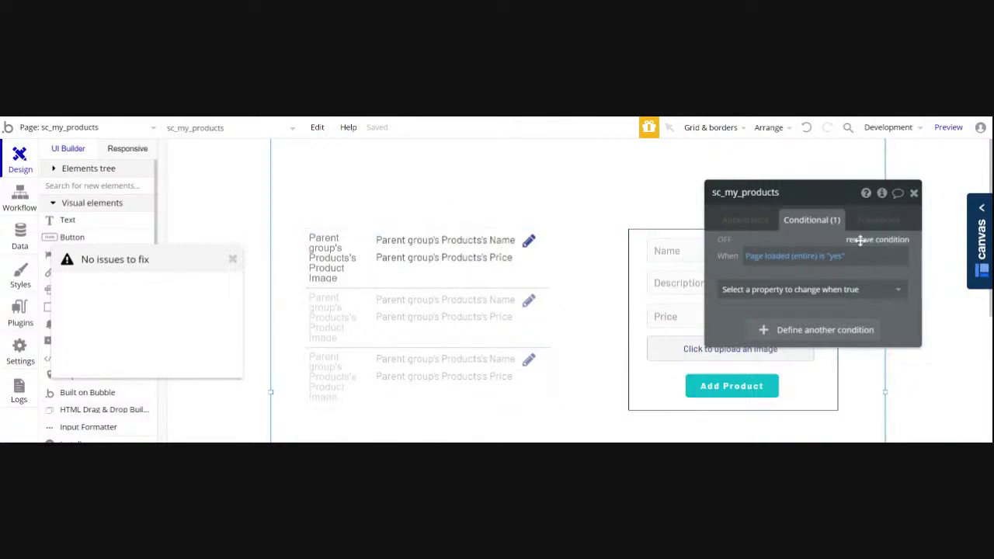
{"action": "left_click", "coordinate": [913, 193]}
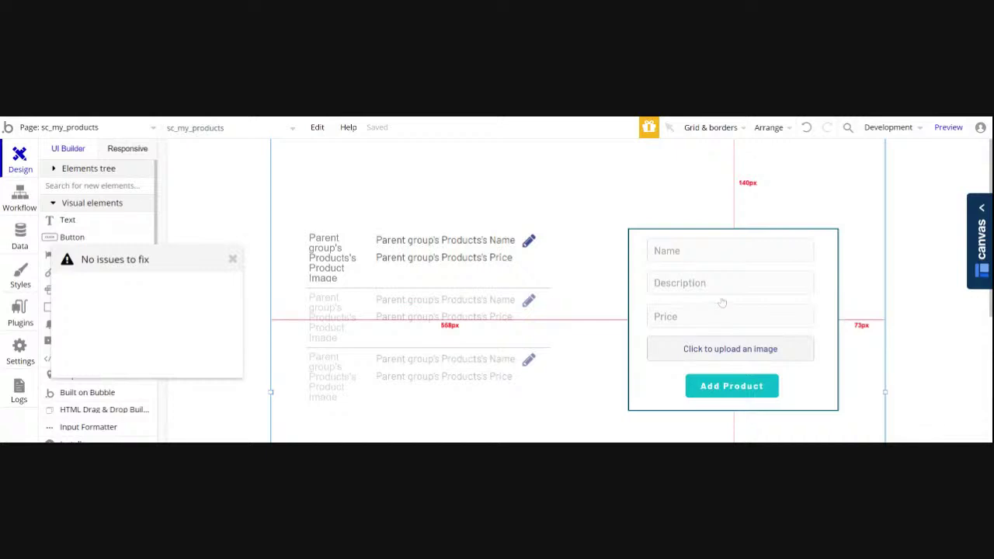
{"action": "left_click", "coordinate": [948, 131]}
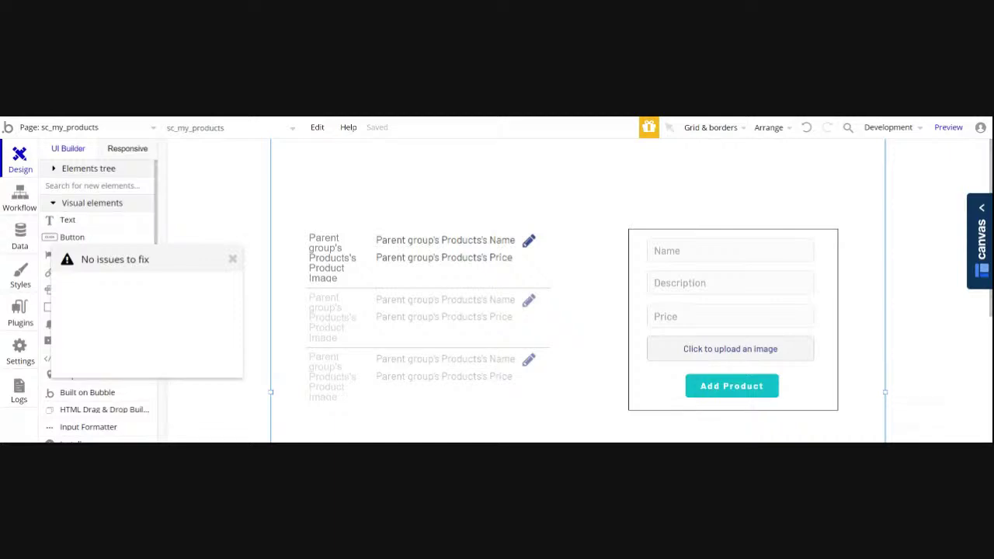
{"action": "left_click", "coordinate": [232, 259]}
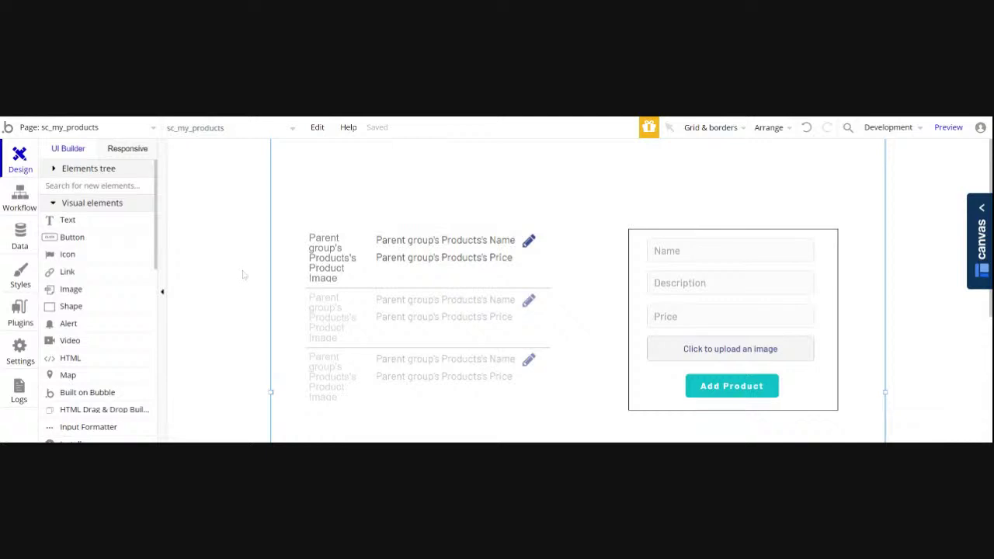
Draw a group container above the product list, matching the list's width, and name it Group Search Products
{"action": "scroll", "coordinate": [102, 276], "scroll_direction": "down", "scroll_amount": 3}
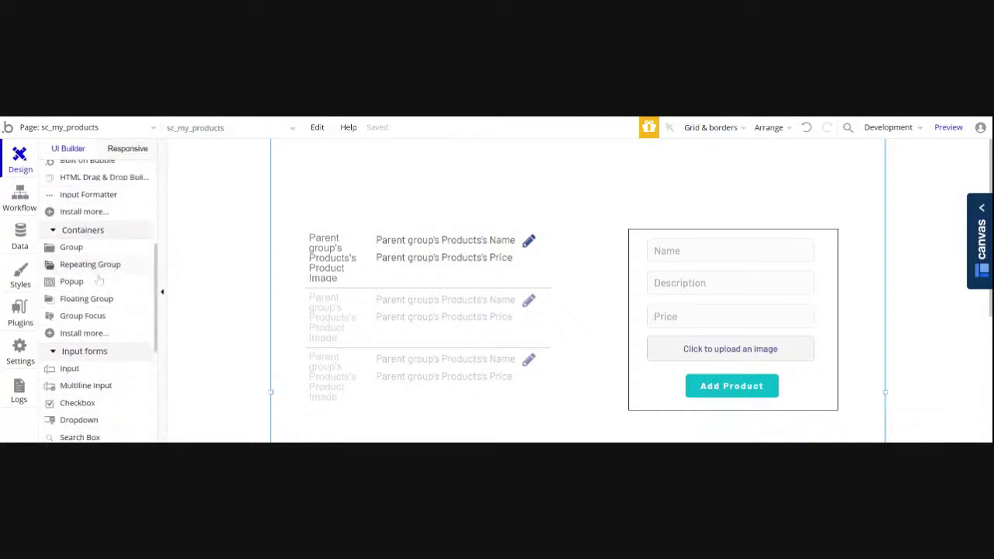
{"action": "left_click", "coordinate": [71, 247]}
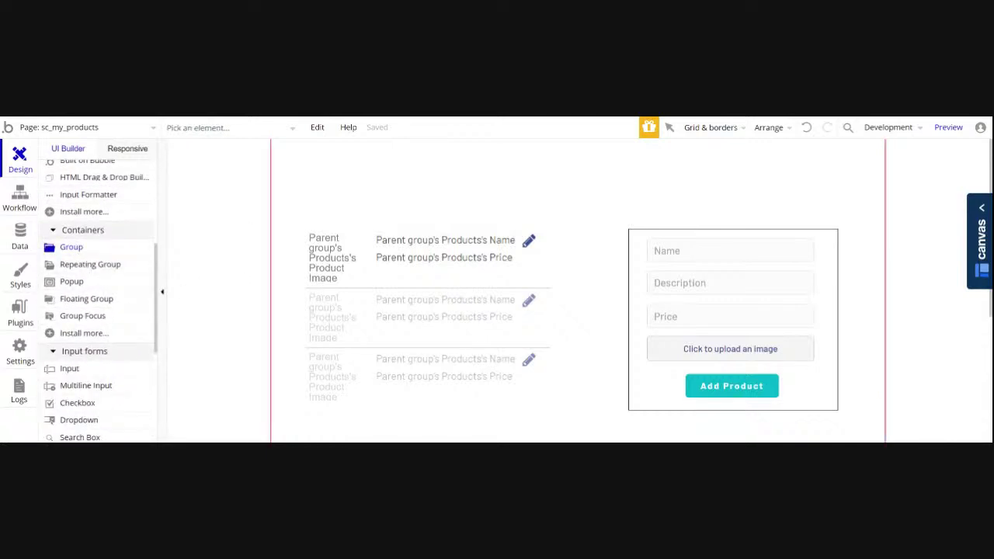
{"action": "mouse_move", "coordinate": [307, 177]}
{"action": "left_mouse_down"}
{"action": "mouse_move", "coordinate": [317, 205]}
{"action": "mouse_move", "coordinate": [553, 220]}
{"action": "mouse_move", "coordinate": [550, 210]}
{"action": "left_mouse_up"}
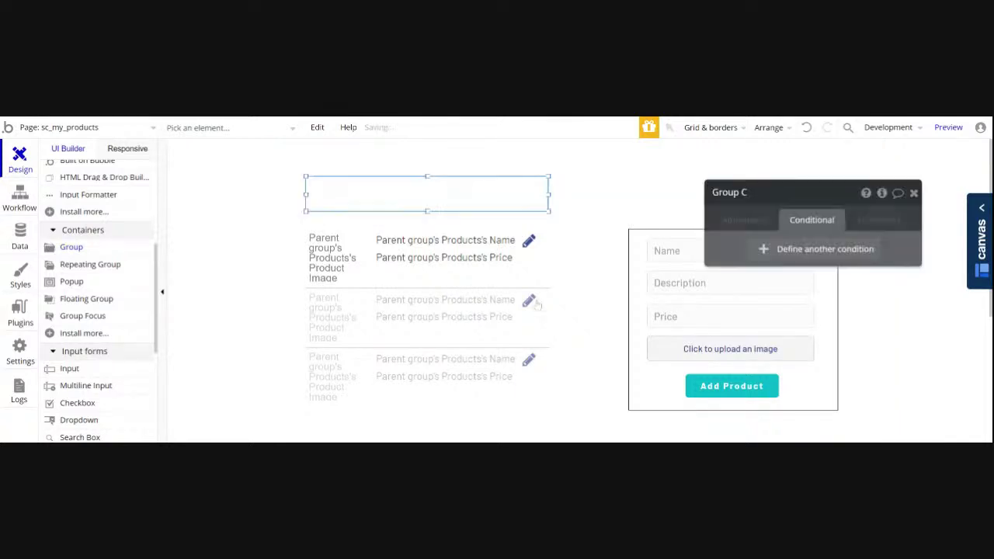
{"action": "left_click", "coordinate": [750, 225]}
{"action": "left_click", "coordinate": [756, 194]}
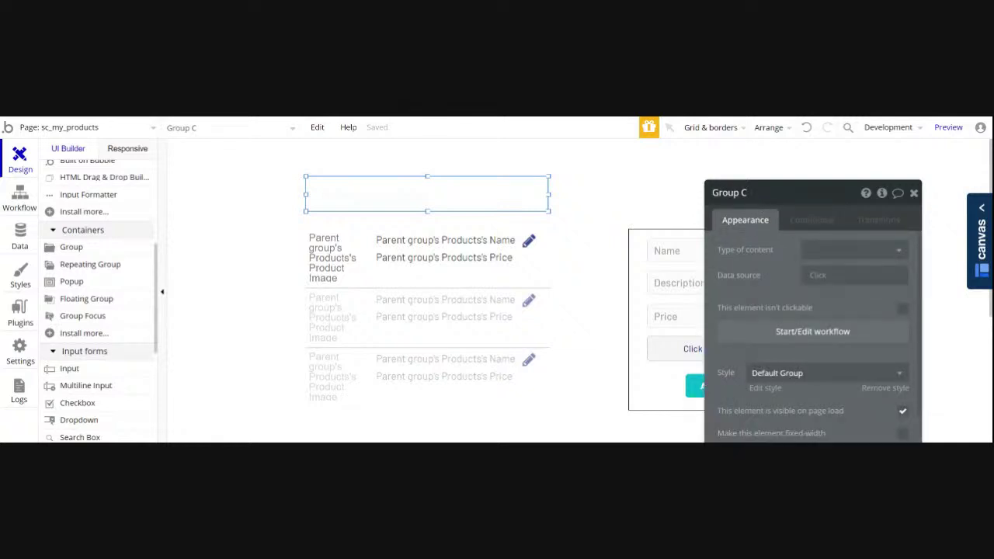
{"action": "key", "text": "BackSpace"}
{"action": "key", "text": "BackSpace"}
{"action": "type", "text": "Search Products"}
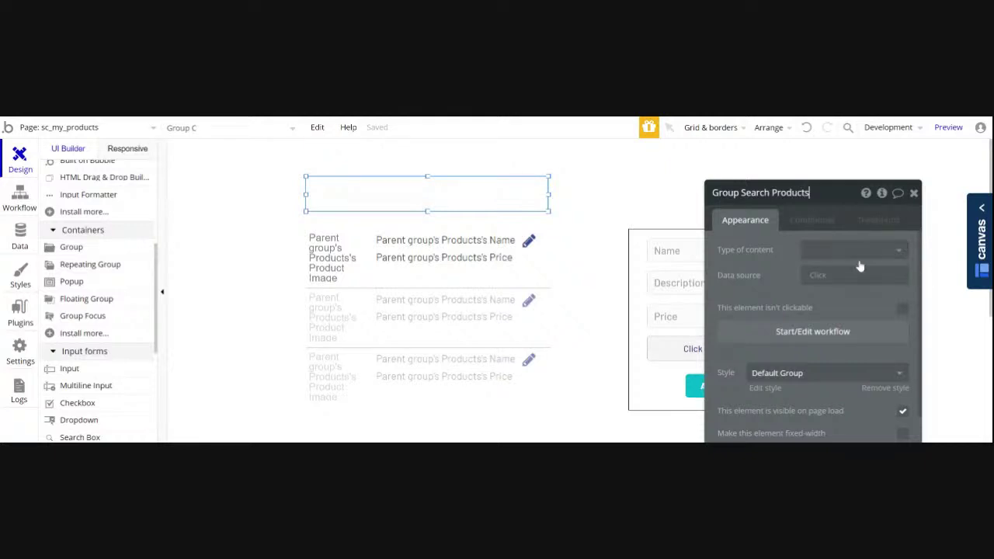
Set the search group's type of content to Products
{"action": "left_click", "coordinate": [799, 250]}
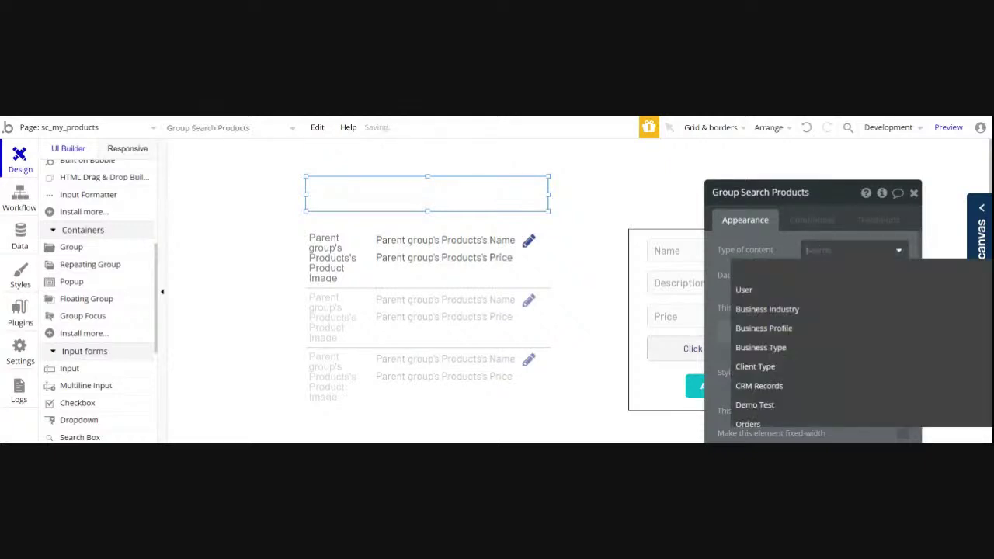
{"action": "scroll", "coordinate": [807, 327], "scroll_direction": "down", "scroll_amount": 1}
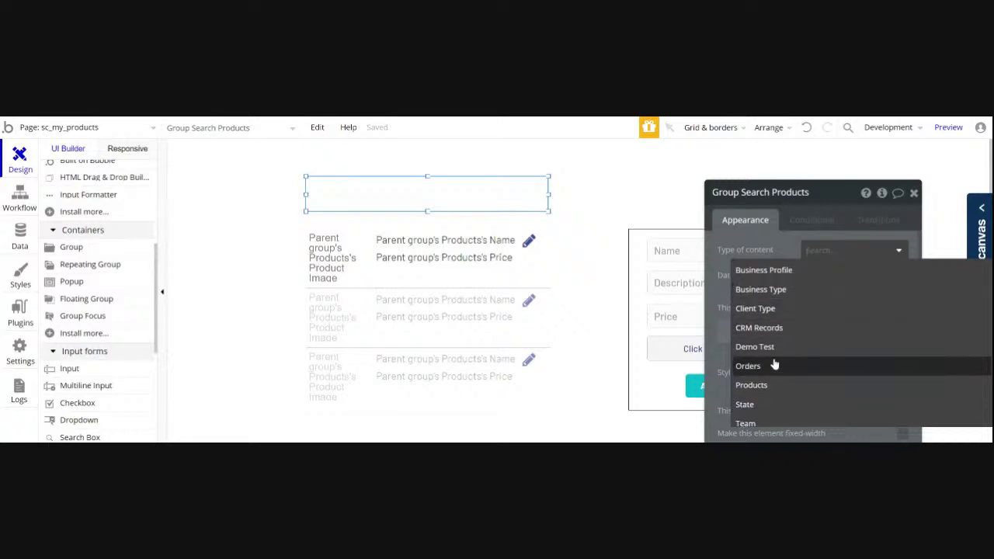
{"action": "left_click", "coordinate": [752, 385]}
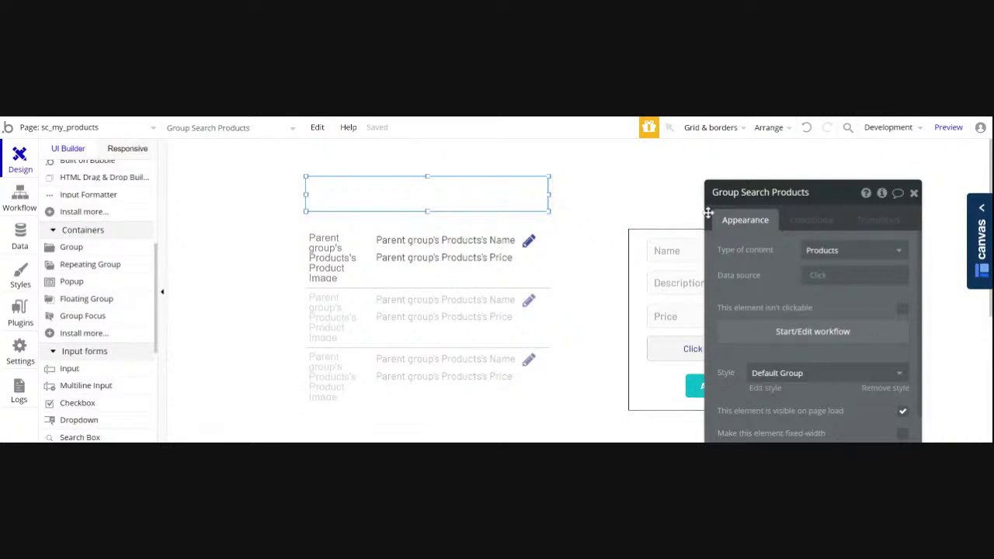
Remove the search group's predefined style and give it a solid border on all sides in color #0F0E0E
{"action": "scroll", "coordinate": [859, 350], "scroll_direction": "down", "scroll_amount": 1}
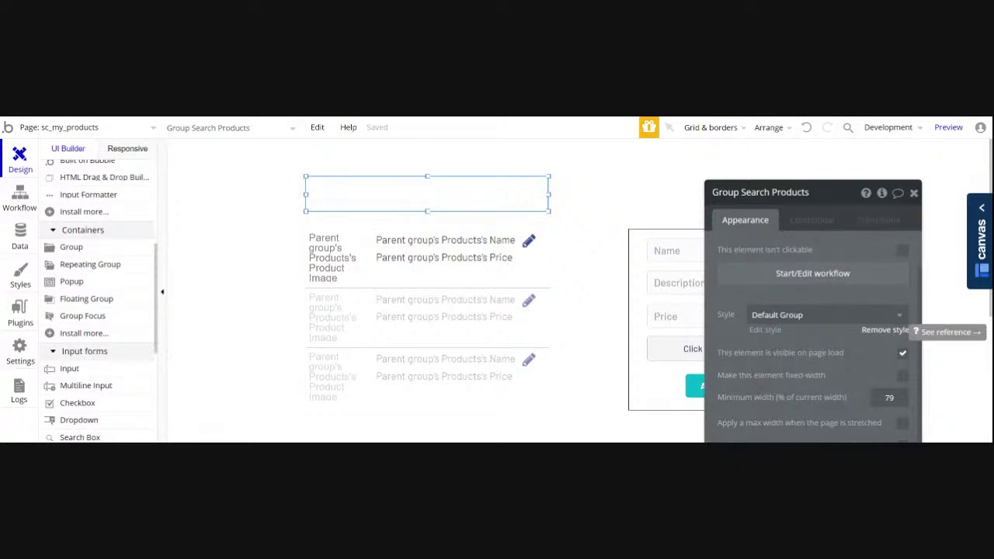
{"action": "left_click", "coordinate": [884, 330]}
{"action": "scroll", "coordinate": [874, 331], "scroll_direction": "down", "scroll_amount": 2}
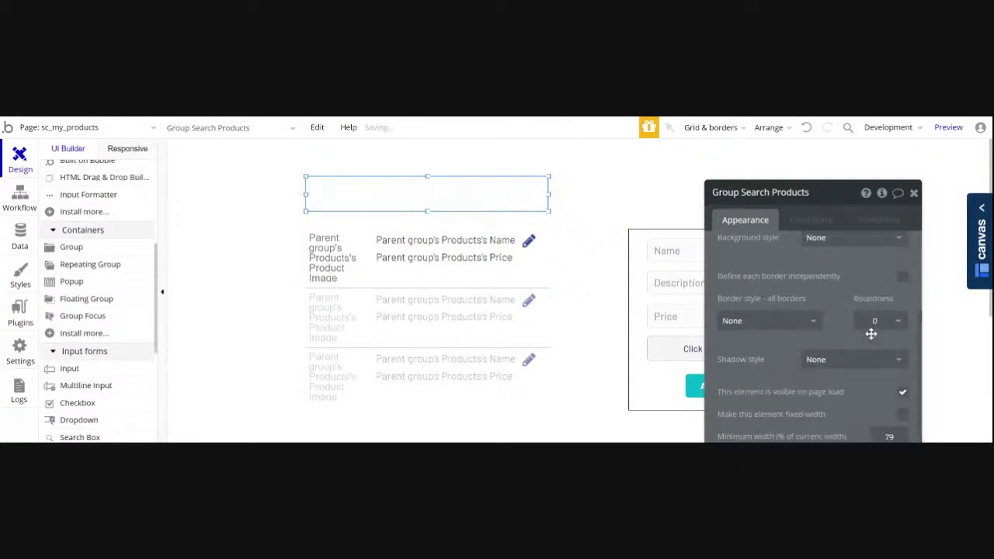
{"action": "left_click", "coordinate": [813, 322]}
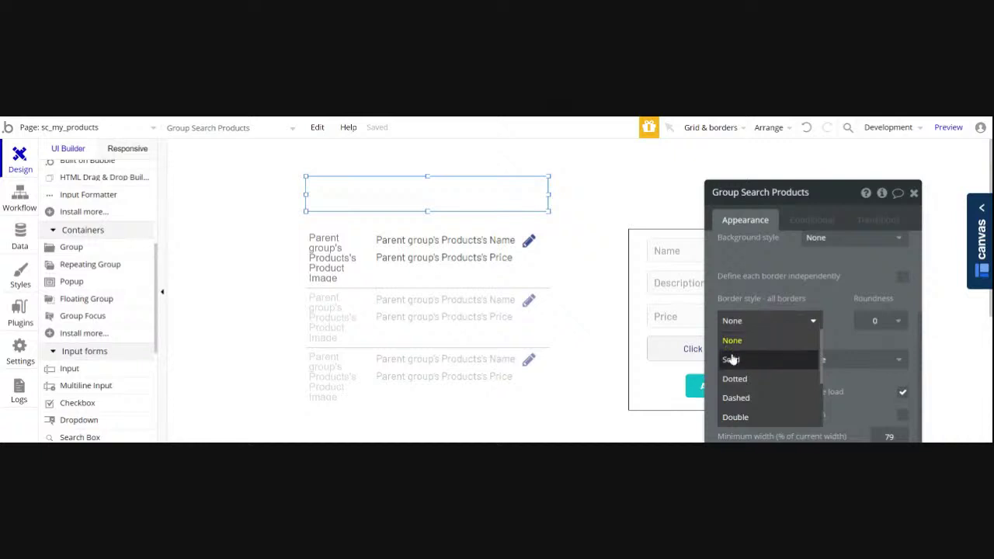
{"action": "left_click", "coordinate": [732, 358]}
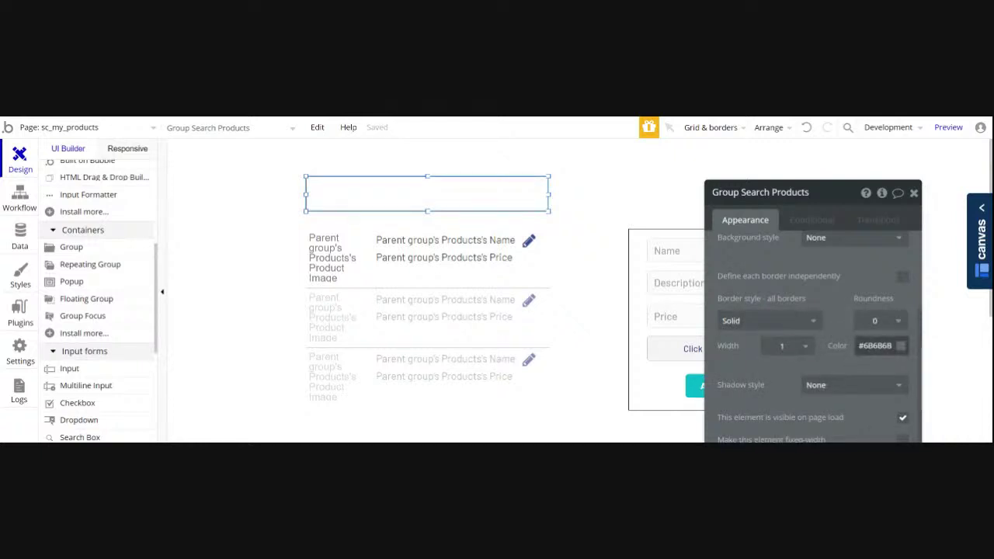
{"action": "left_click", "coordinate": [876, 346]}
{"action": "left_click", "coordinate": [860, 417]}
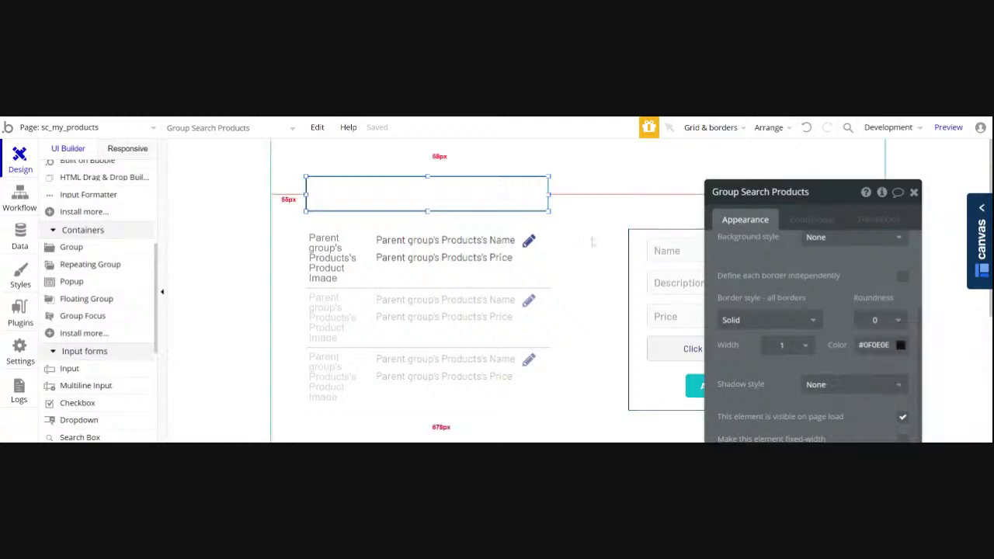
{"action": "left_click", "coordinate": [595, 245]}
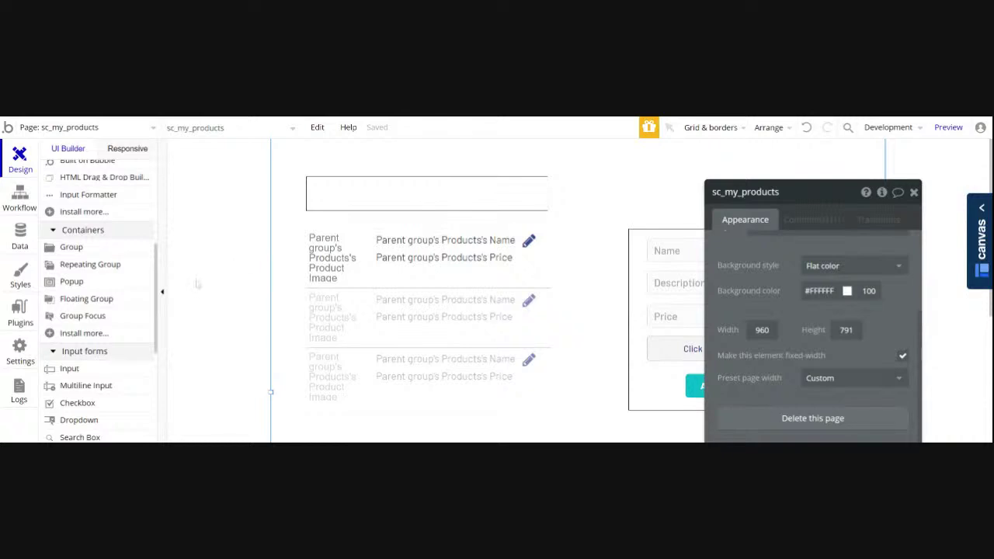
Add a text input inside the search group with the placeholder "Find a product..."
{"action": "scroll", "coordinate": [132, 294], "scroll_direction": "down", "scroll_amount": 3}
{"action": "left_click", "coordinate": [69, 251]}
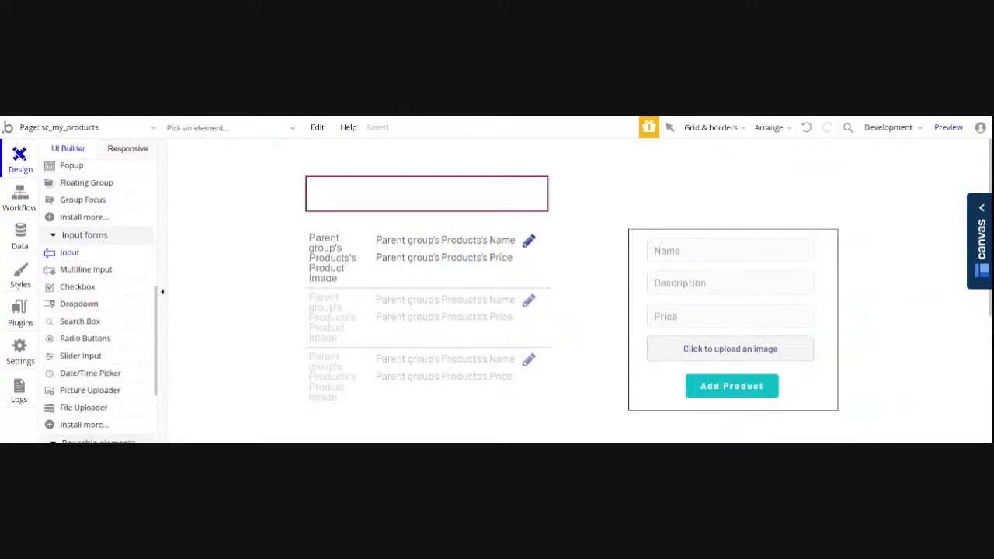
{"action": "left_click_drag", "start_coordinate": [308, 181], "coordinate": [443, 202]}
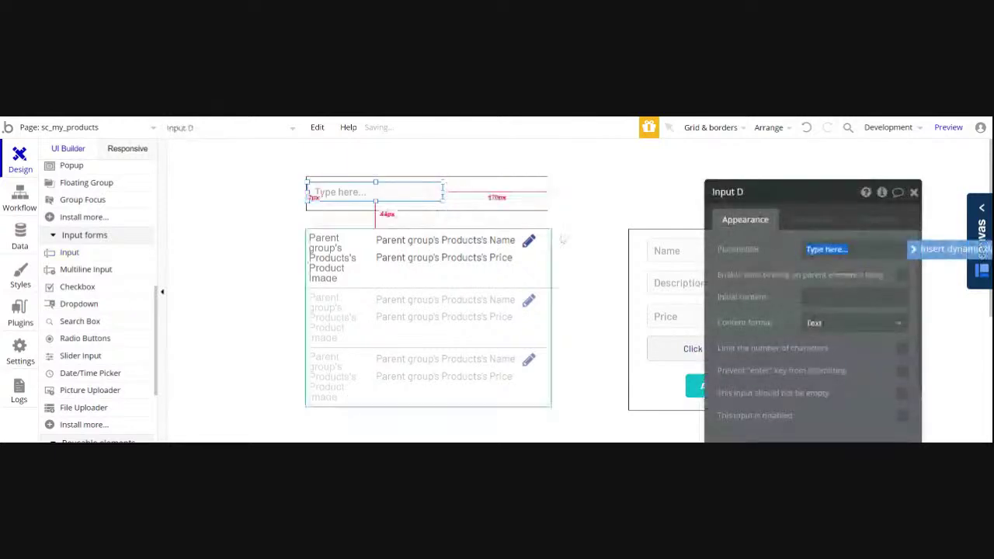
{"action": "type", "text": "Fi"}
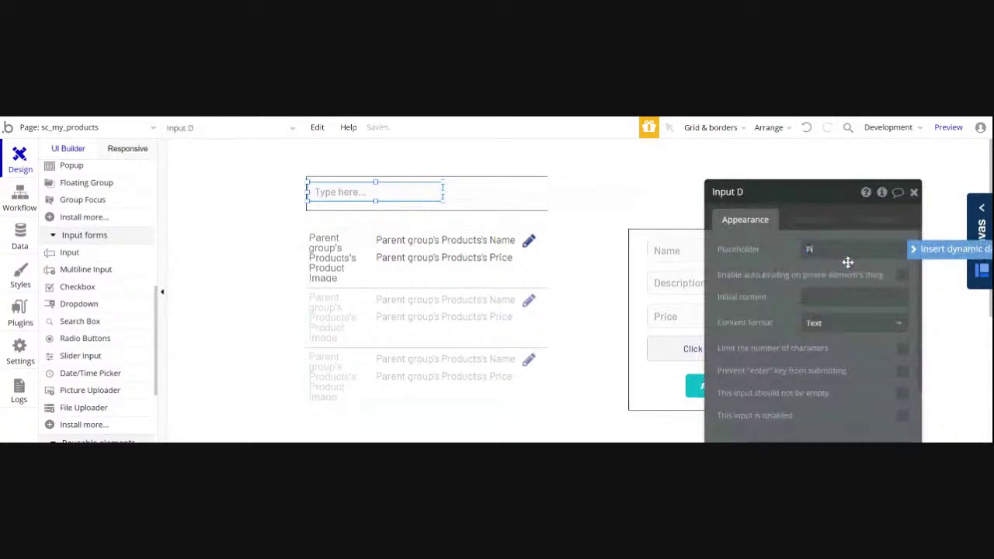
{"action": "type", "text": "nd a"}
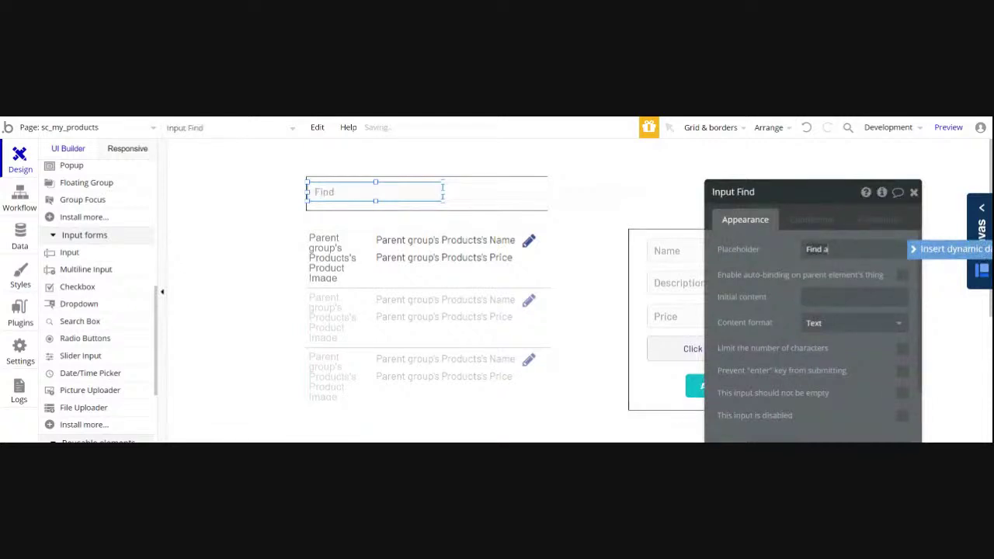
{"action": "type", "text": " product..."}
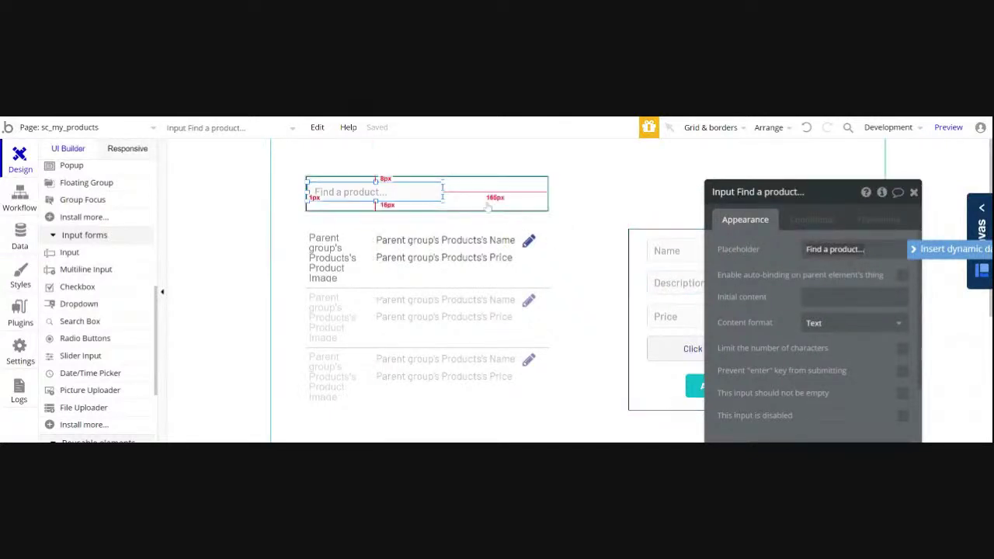
Add a button beside the search input inside the group and label it "Find"
{"action": "scroll", "coordinate": [94, 186], "scroll_direction": "up", "scroll_amount": 2}
{"action": "scroll", "coordinate": [94, 185], "scroll_direction": "up", "scroll_amount": 1}
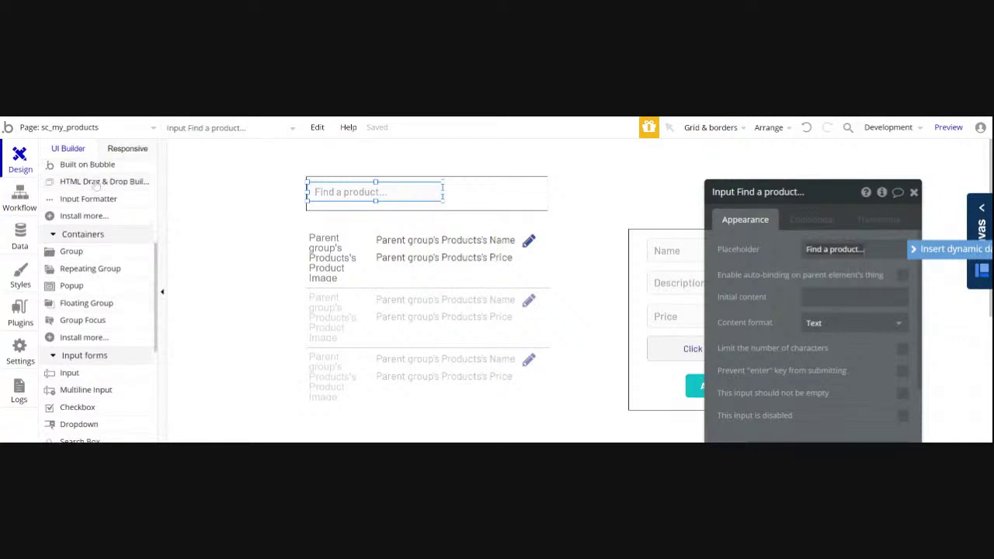
{"action": "scroll", "coordinate": [95, 181], "scroll_direction": "up", "scroll_amount": 1}
{"action": "scroll", "coordinate": [95, 183], "scroll_direction": "up", "scroll_amount": 4}
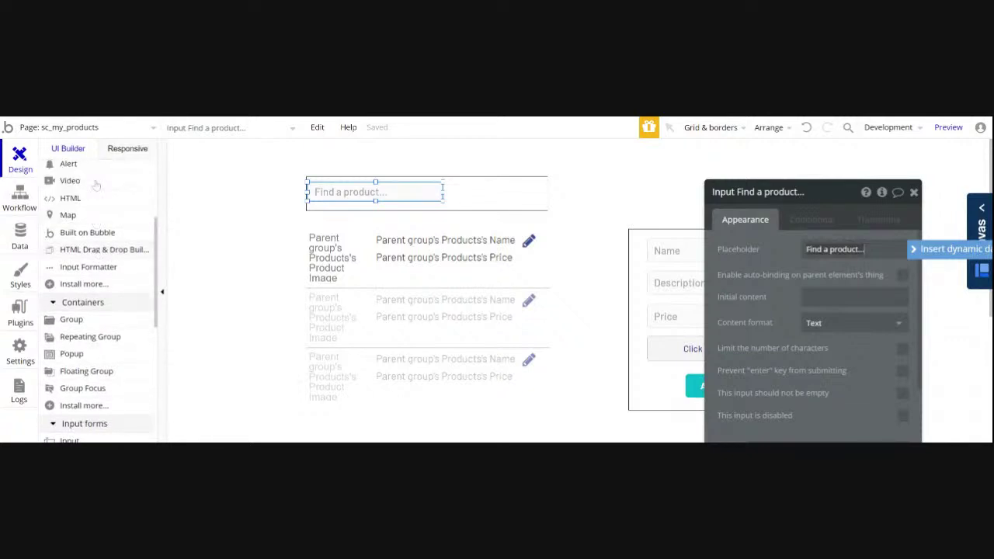
{"action": "left_click", "coordinate": [93, 182]}
{"action": "mouse_move", "coordinate": [446, 183]}
{"action": "left_mouse_down"}
{"action": "mouse_move", "coordinate": [459, 203]}
{"action": "mouse_move", "coordinate": [491, 202]}
{"action": "left_mouse_up"}
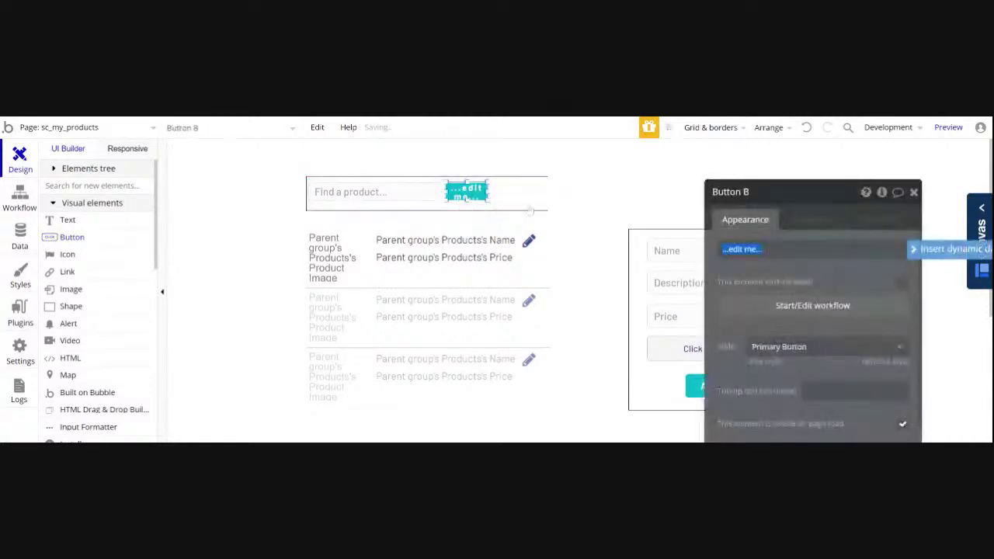
{"action": "type", "text": "Find Now"}
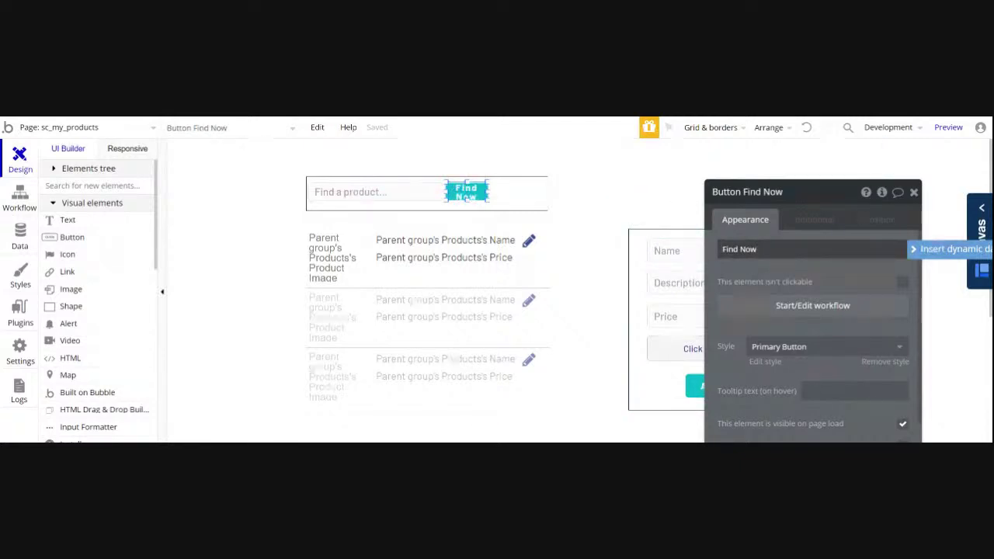
{"action": "key", "text": "BackSpace"}
{"action": "key", "text": "BackSpace"}
{"action": "key", "text": "BackSpace"}
{"action": "key", "text": "BackSpace"}
{"action": "left_click", "coordinate": [607, 238]}
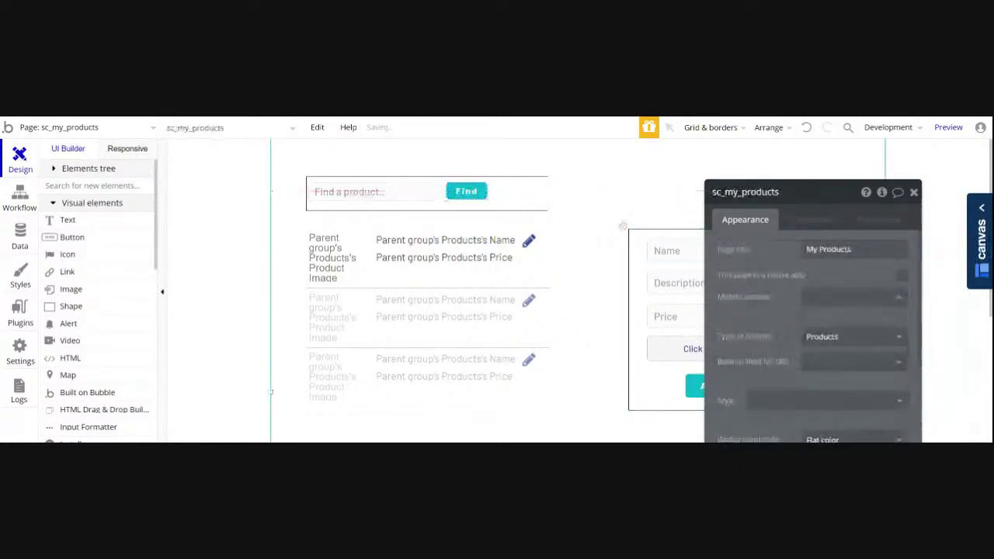
Duplicate the Find button to its right within the search group and label the copy "Reset"
{"action": "left_click", "coordinate": [470, 194]}
{"action": "left_click_drag", "start_coordinate": [470, 194], "coordinate": [517, 193]}
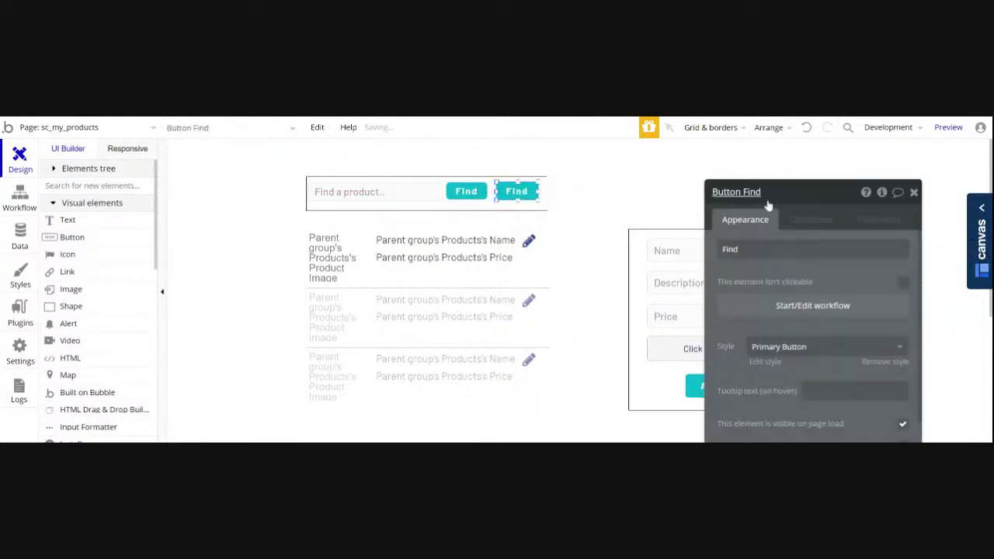
{"action": "type", "text": "R"}
{"action": "type", "text": "esic"}
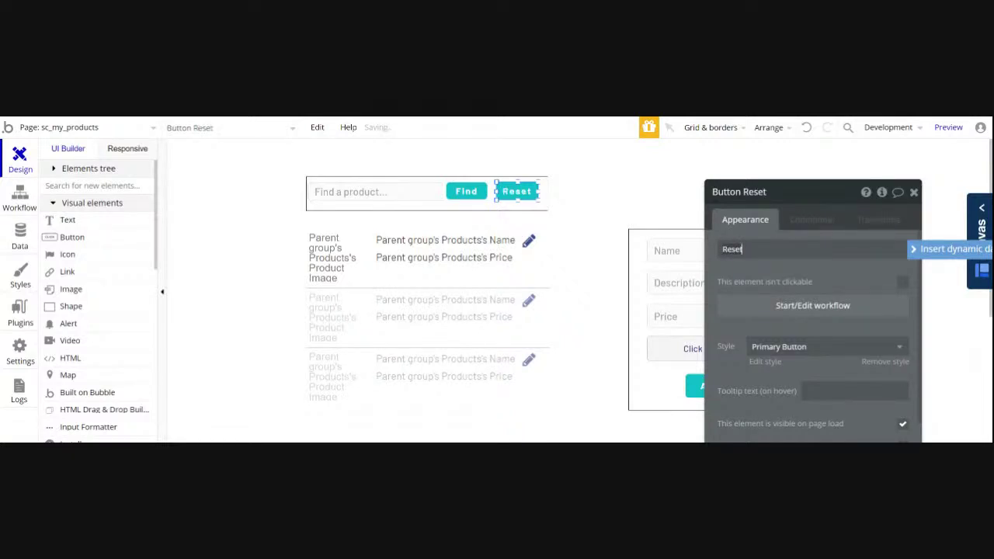
{"action": "left_click", "coordinate": [606, 231]}
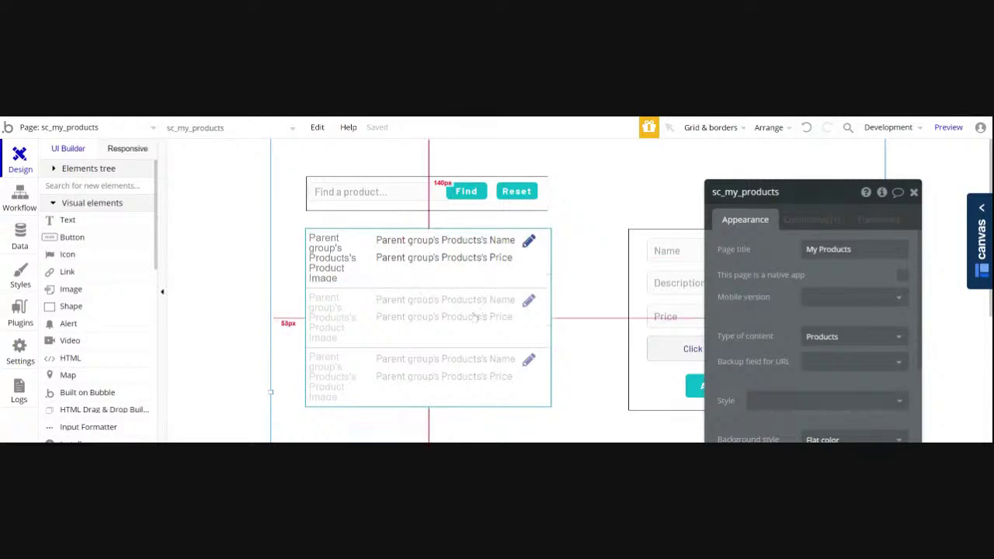
Inspect the data source search of the RepeatingGroup Products element
{"action": "left_click", "coordinate": [536, 333]}
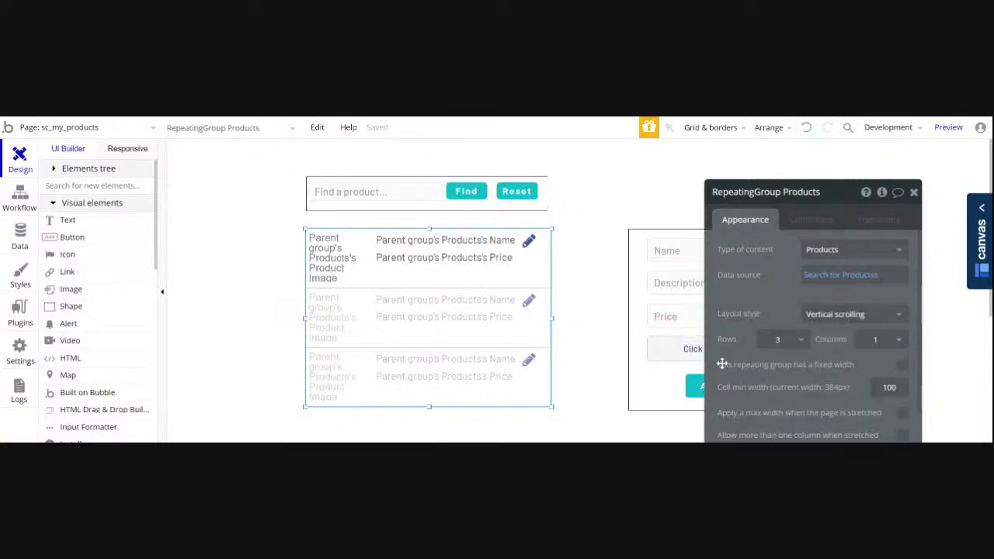
{"action": "left_click", "coordinate": [832, 278]}
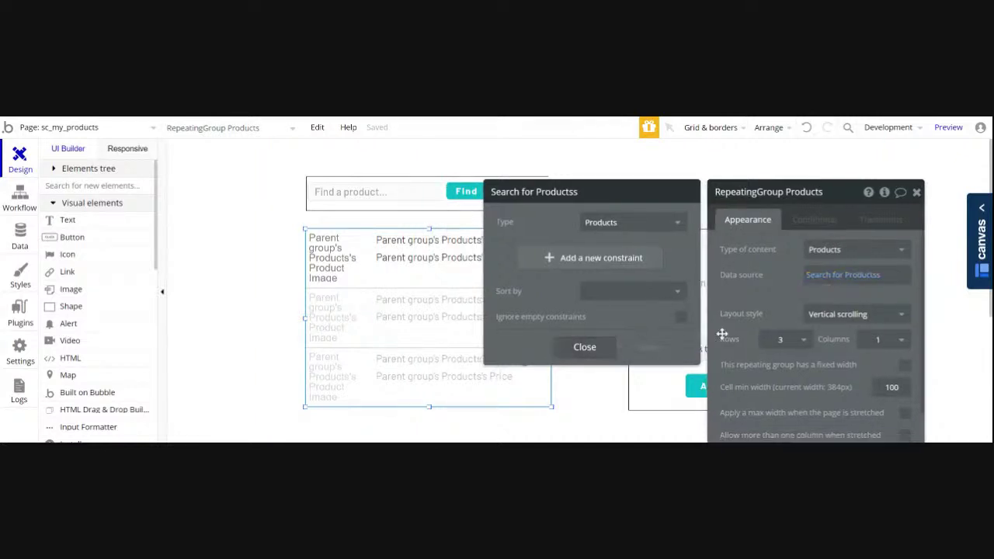
{"action": "left_click", "coordinate": [916, 192]}
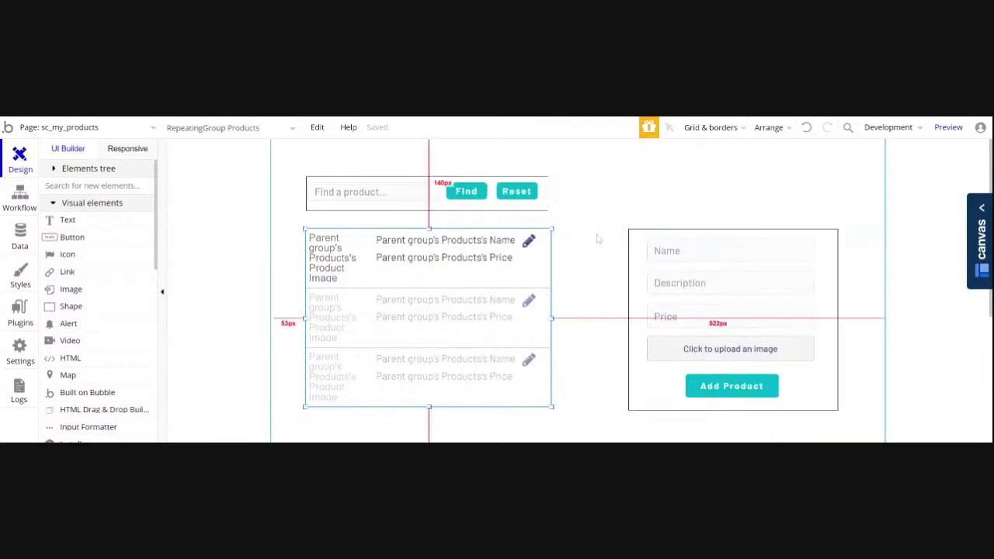
Create a workflow for the Find button's click with a Display list action targeting RepeatingGroup Products
{"action": "left_click", "coordinate": [466, 194]}
{"action": "double_click", "coordinate": [466, 196]}
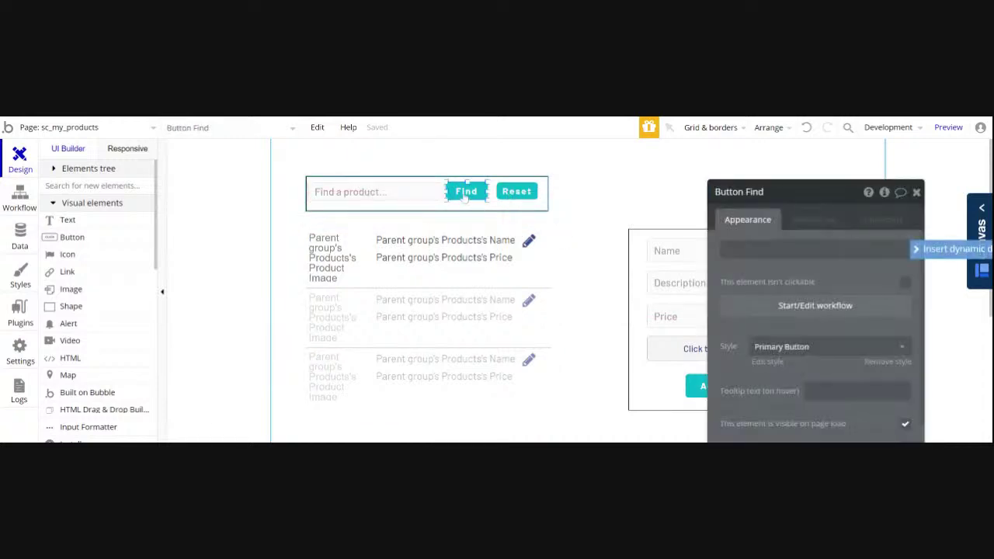
{"action": "left_click", "coordinate": [792, 309]}
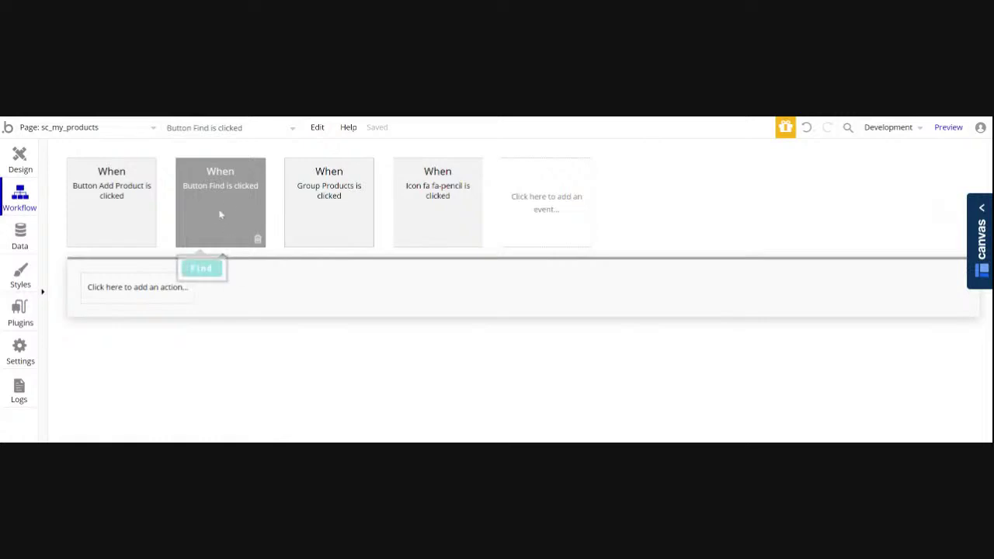
{"action": "left_click", "coordinate": [146, 287]}
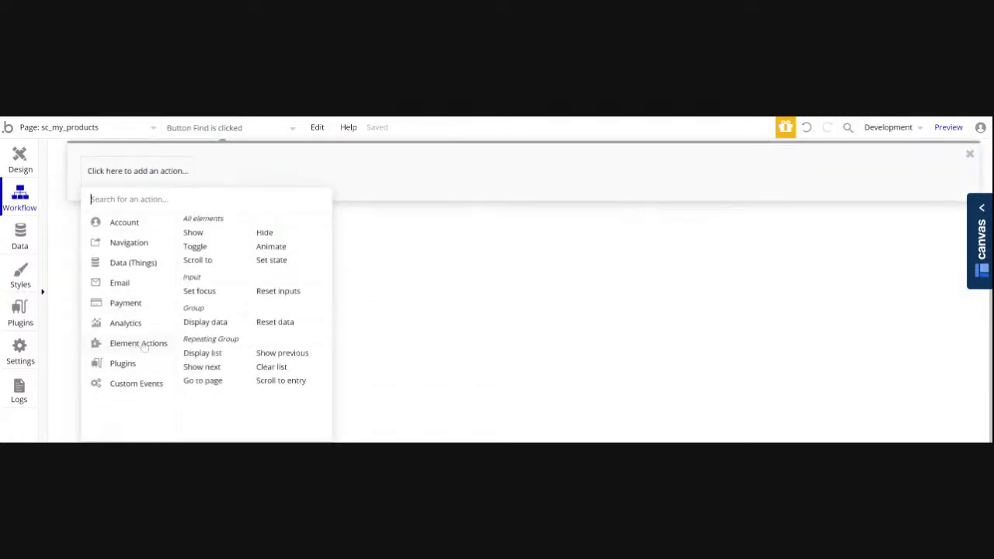
{"action": "left_click", "coordinate": [205, 355]}
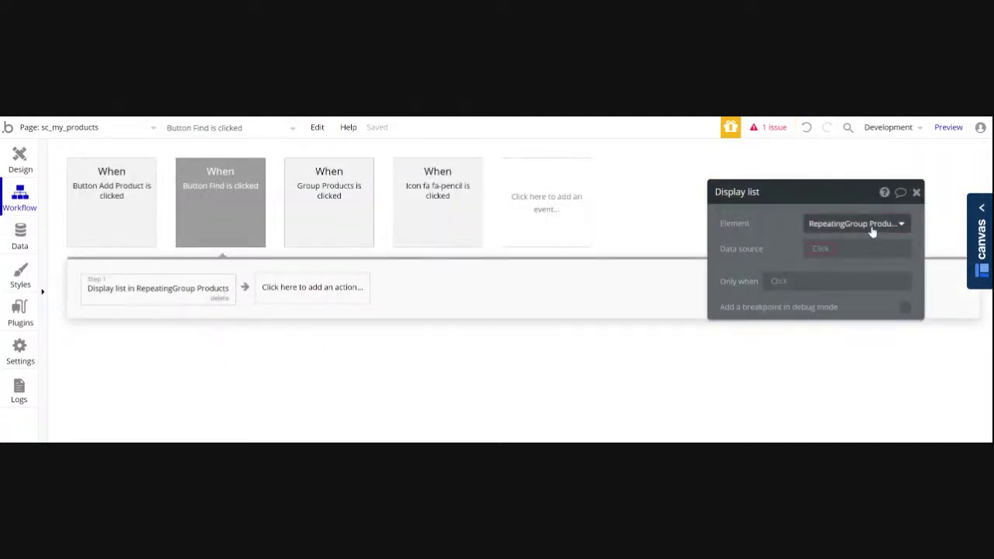
Set the Display list action's data source to a search for the Products type
{"action": "left_click", "coordinate": [828, 249]}
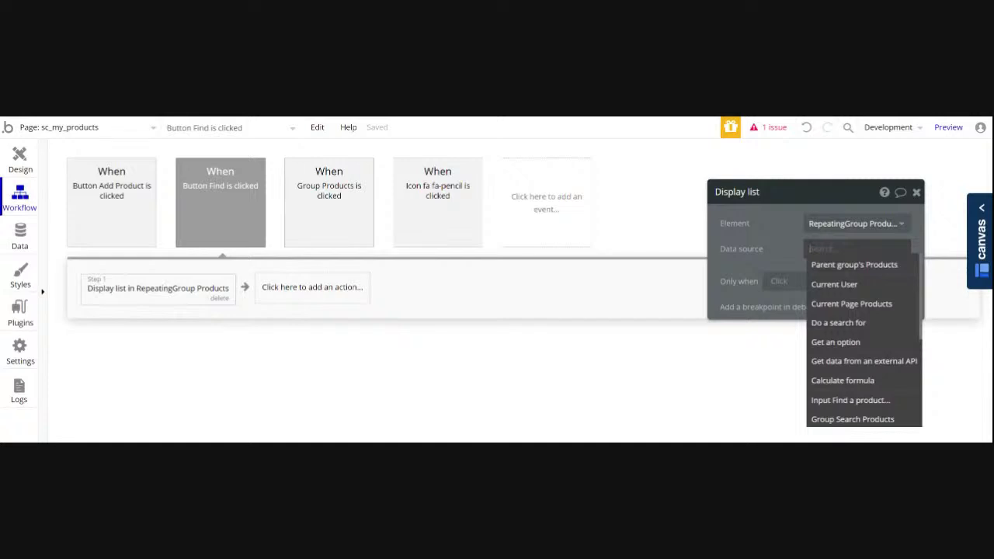
{"action": "left_click", "coordinate": [839, 325]}
{"action": "left_click", "coordinate": [678, 224]}
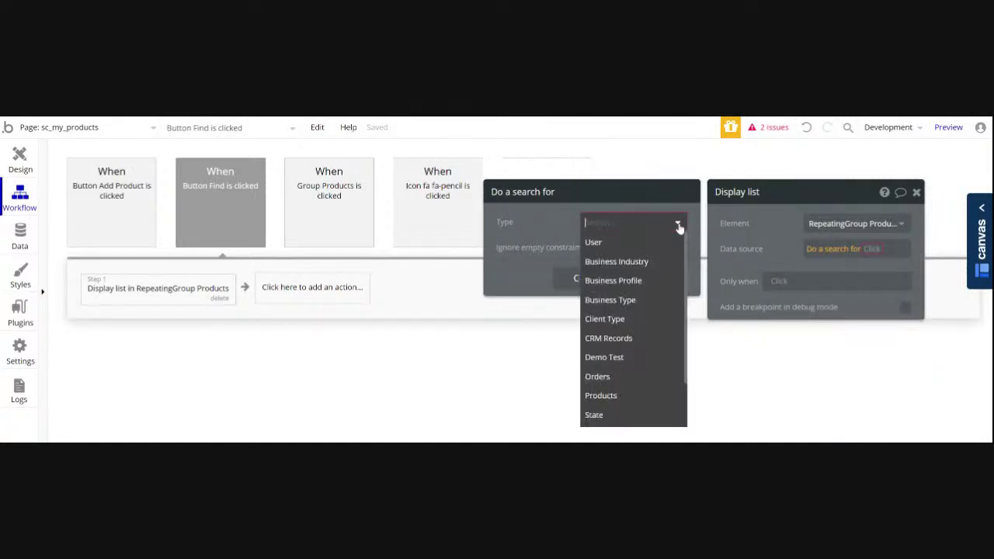
{"action": "left_click", "coordinate": [601, 395]}
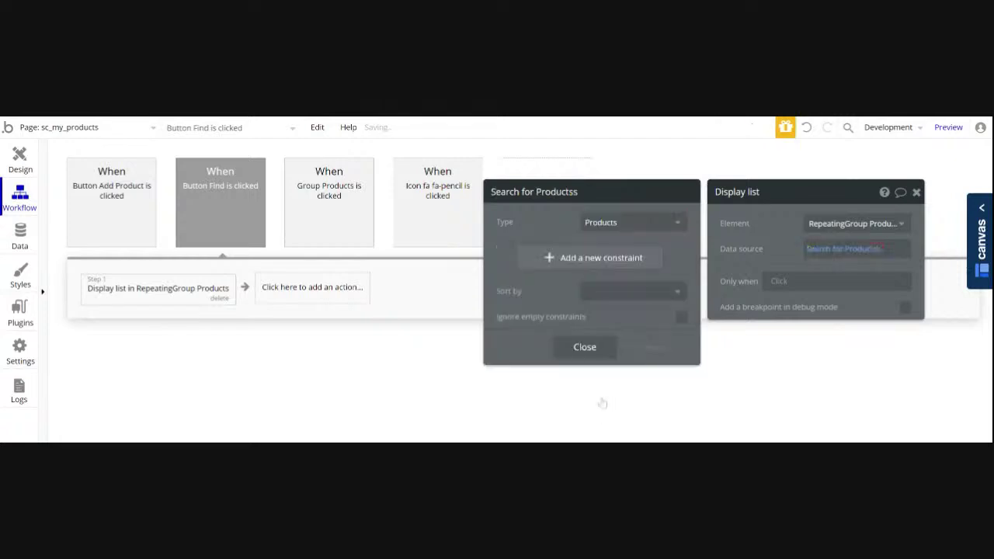
Add a constraint to the Products search so that any field contains the value of Input Find a product...
{"action": "left_click", "coordinate": [552, 259]}
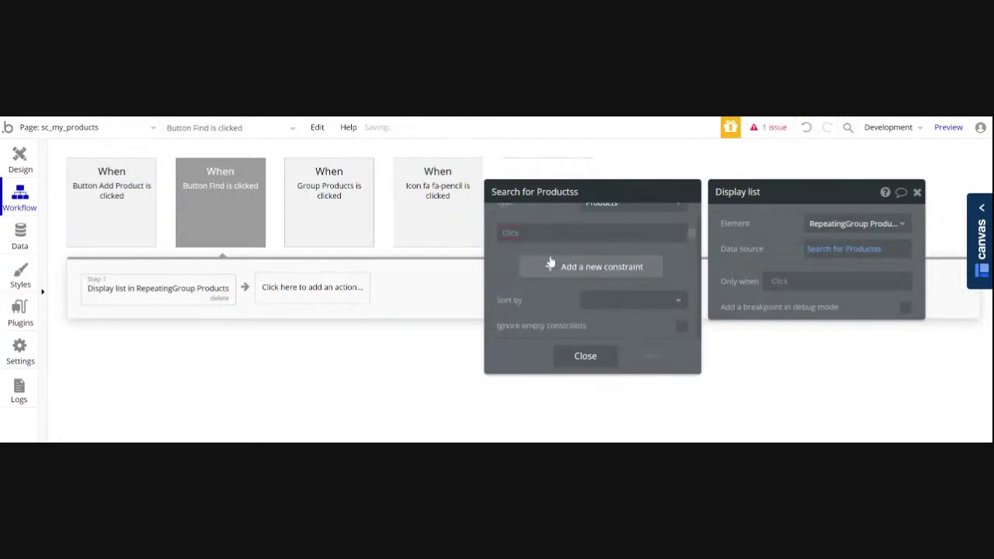
{"action": "left_click", "coordinate": [509, 233]}
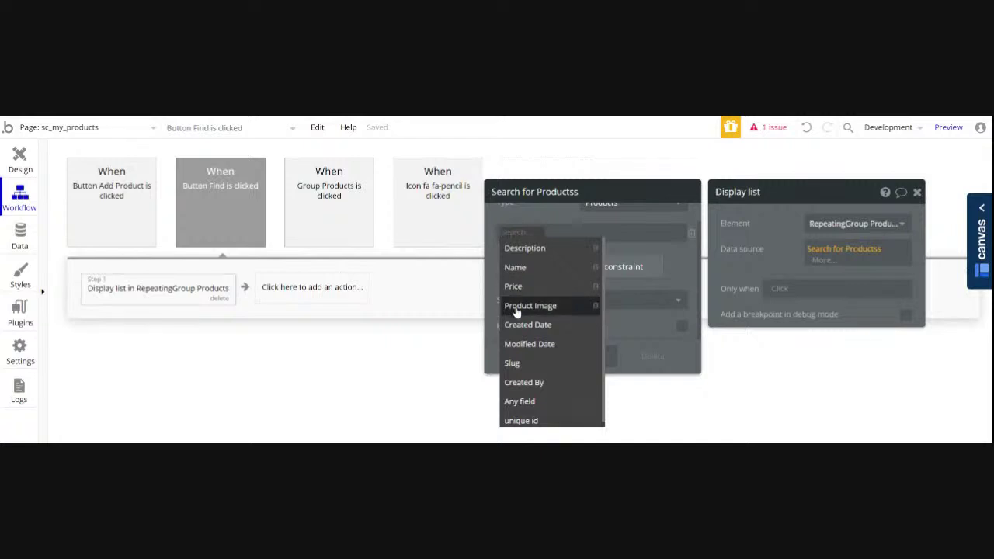
{"action": "left_click", "coordinate": [521, 402]}
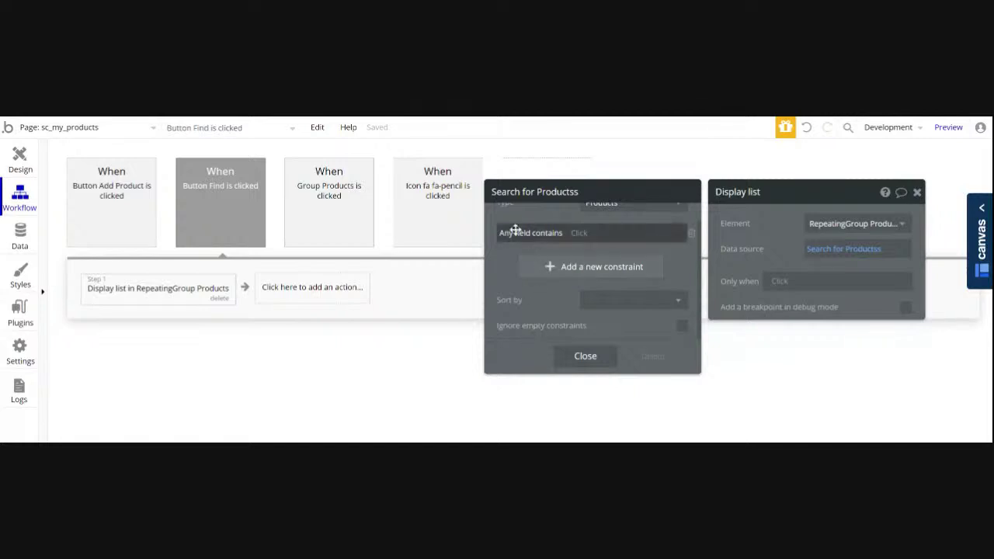
{"action": "left_click", "coordinate": [580, 233]}
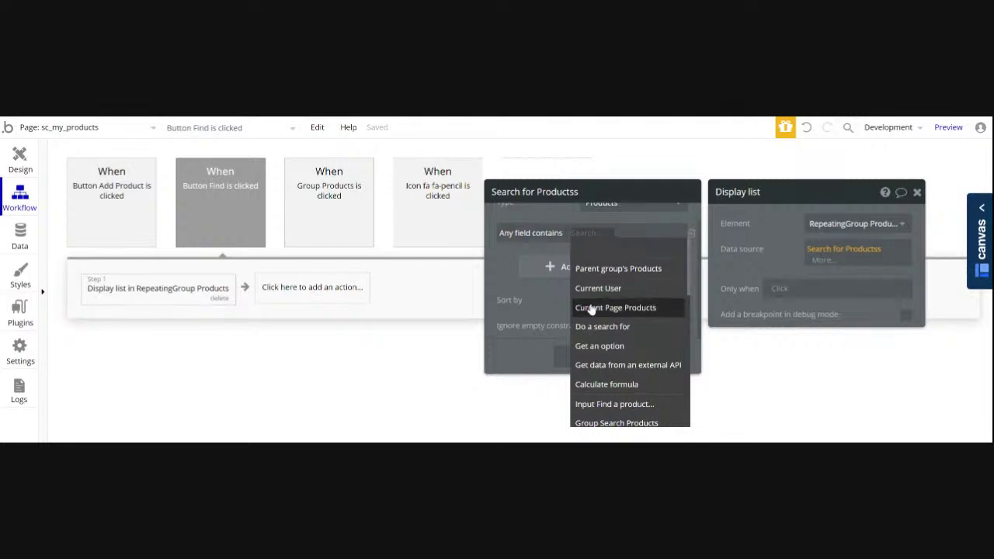
{"action": "scroll", "coordinate": [592, 318], "scroll_direction": "down", "scroll_amount": 2}
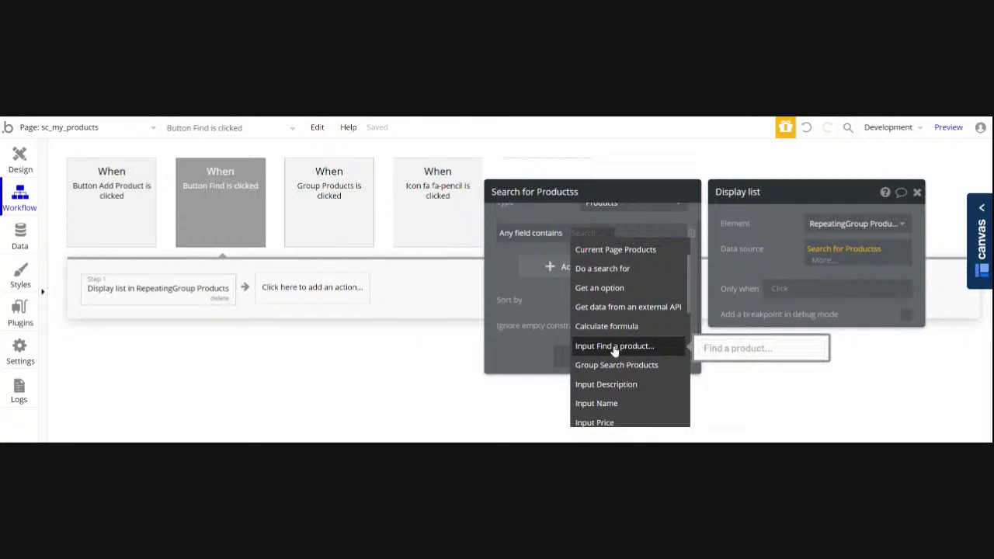
{"action": "left_click", "coordinate": [615, 347]}
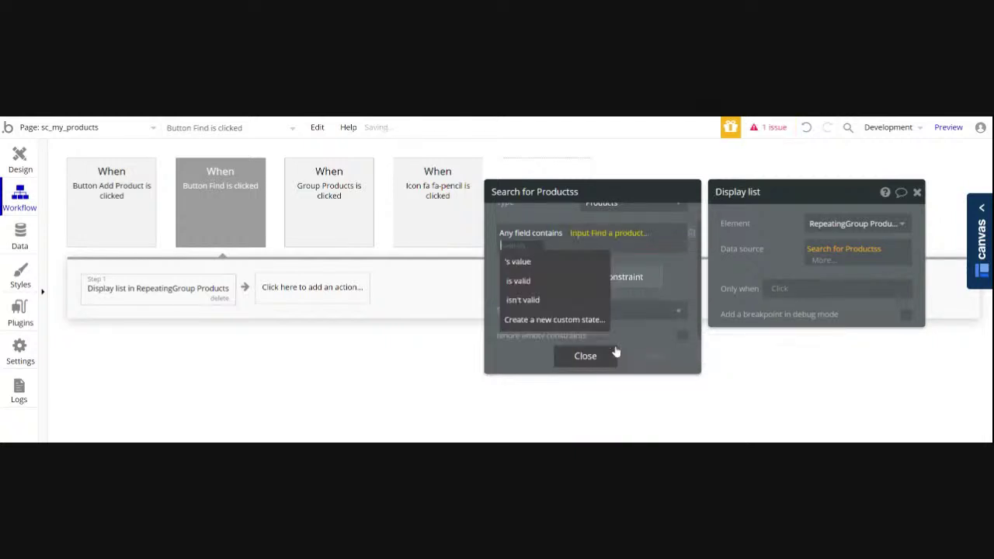
{"action": "left_click", "coordinate": [511, 264]}
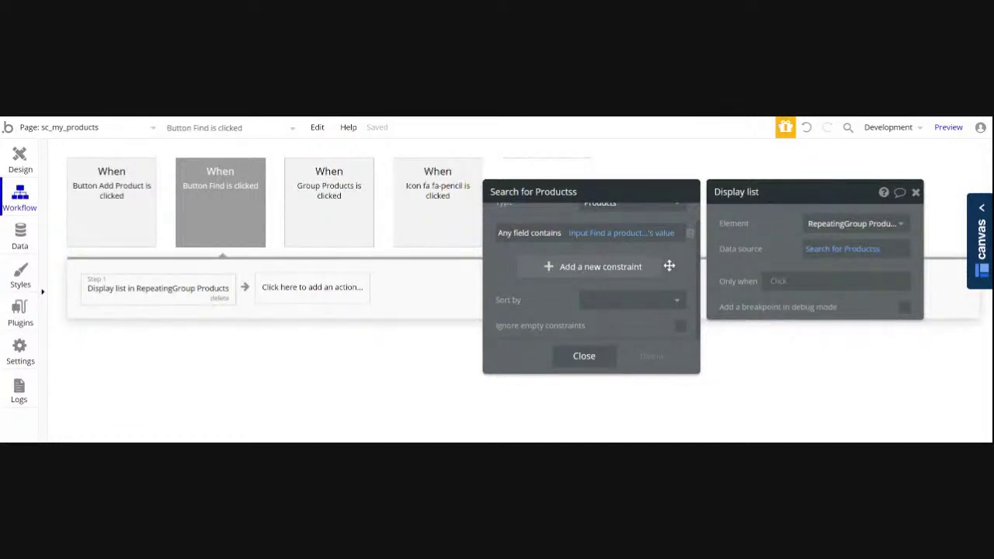
{"action": "scroll", "coordinate": [674, 277], "scroll_direction": "up", "scroll_amount": 1}
{"action": "left_click", "coordinate": [584, 356]}
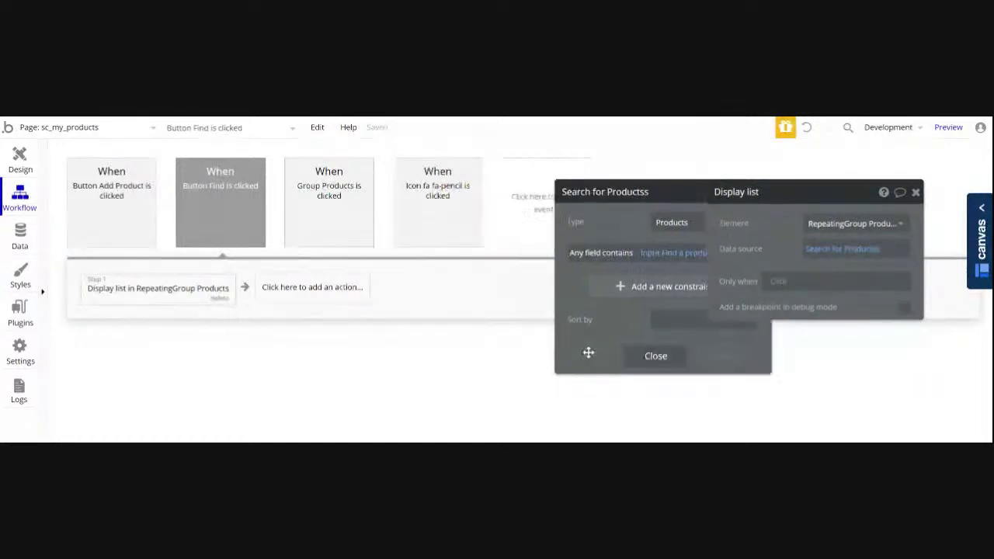
{"action": "left_click", "coordinate": [915, 191]}
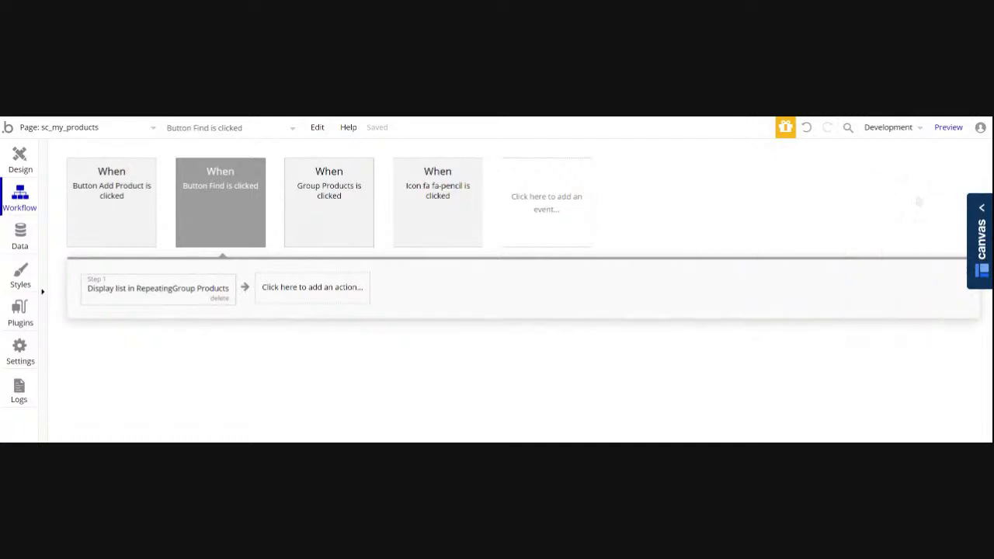
Return to the page design and preview the page to test the product search
{"action": "left_click", "coordinate": [21, 156]}
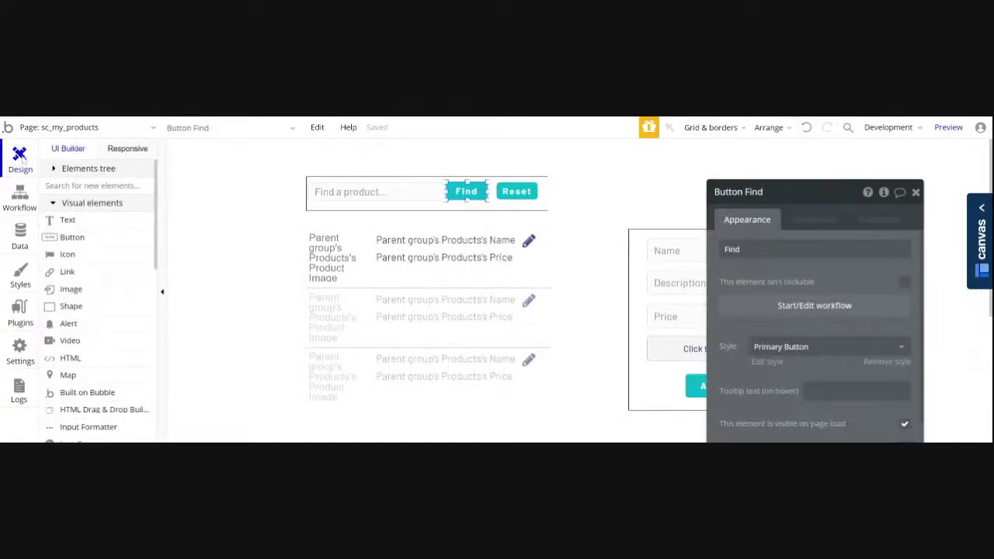
{"action": "left_click", "coordinate": [948, 132]}
Add a second action to the Find button's workflow that hides Button Find
{"action": "left_click_drag", "start_coordinate": [465, 192], "coordinate": [732, 303]}
{"action": "left_click", "coordinate": [813, 305]}
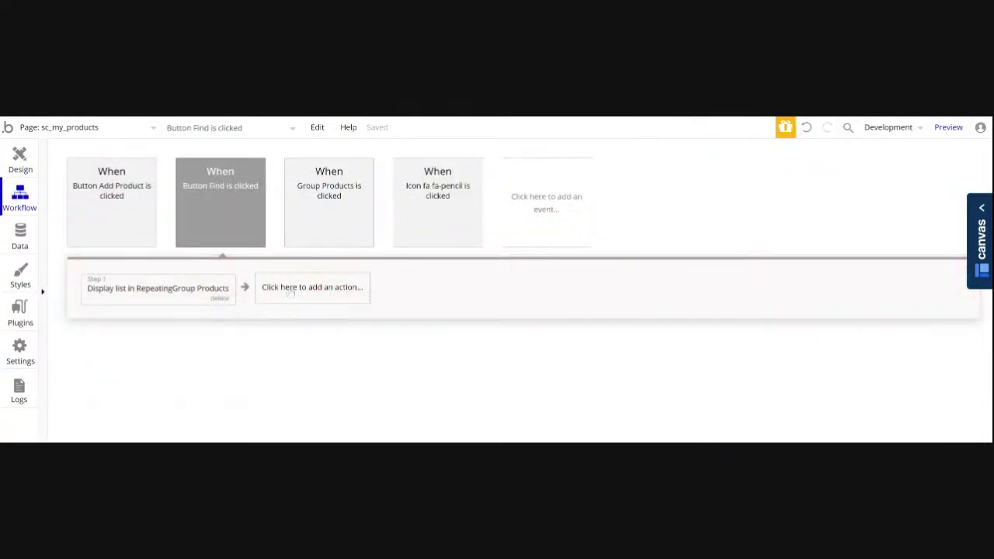
{"action": "left_click", "coordinate": [299, 293]}
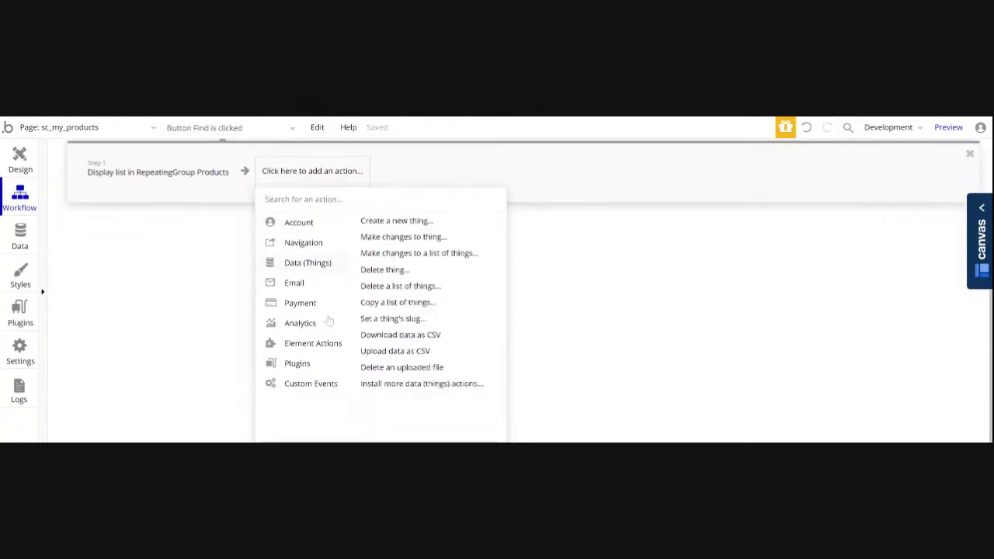
{"action": "mouse_move", "coordinate": [313, 342]}
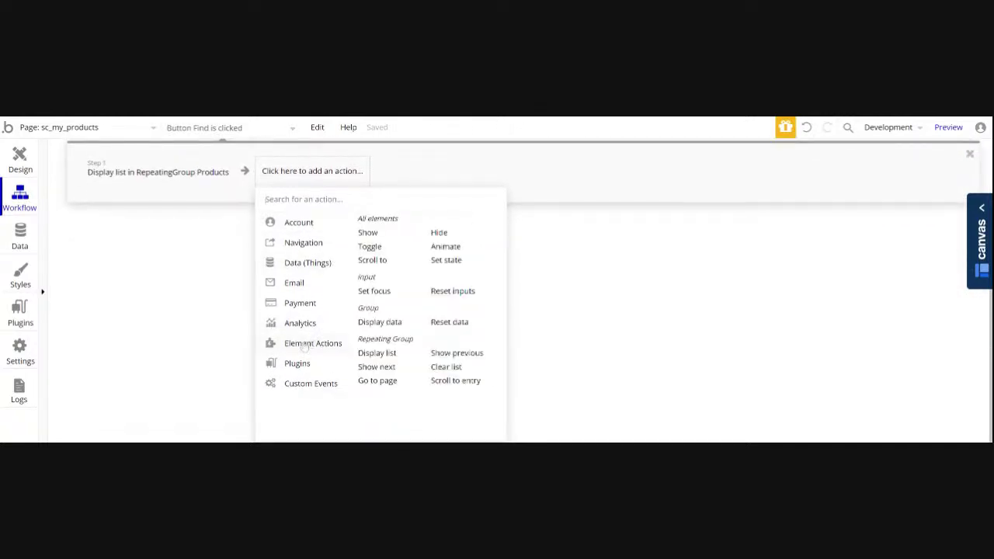
{"action": "left_click", "coordinate": [440, 233]}
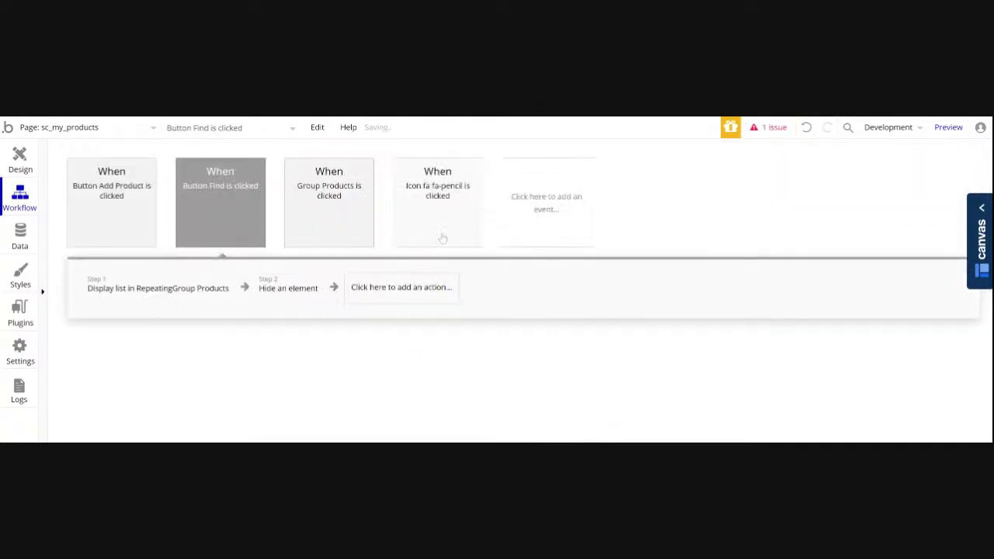
{"action": "left_click", "coordinate": [886, 232]}
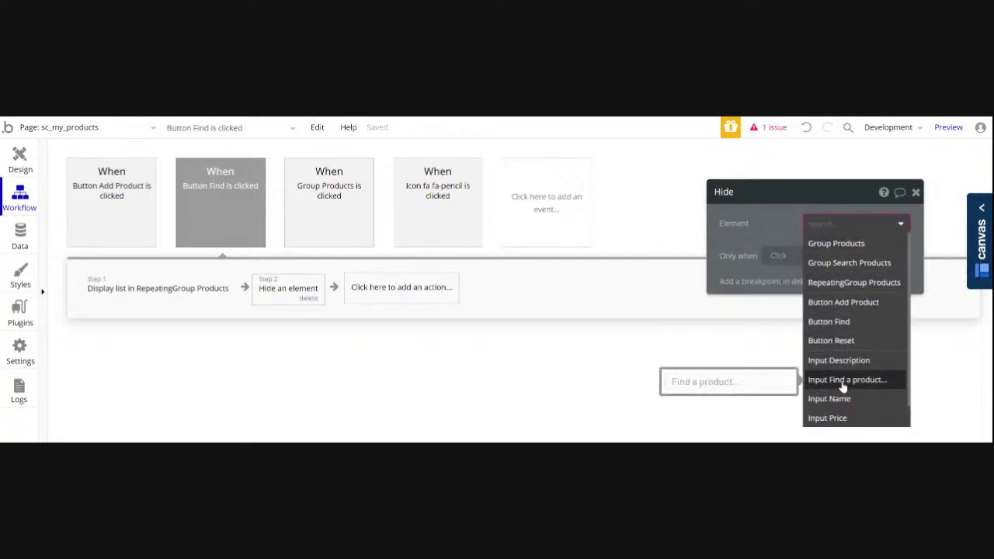
{"action": "left_click", "coordinate": [830, 321]}
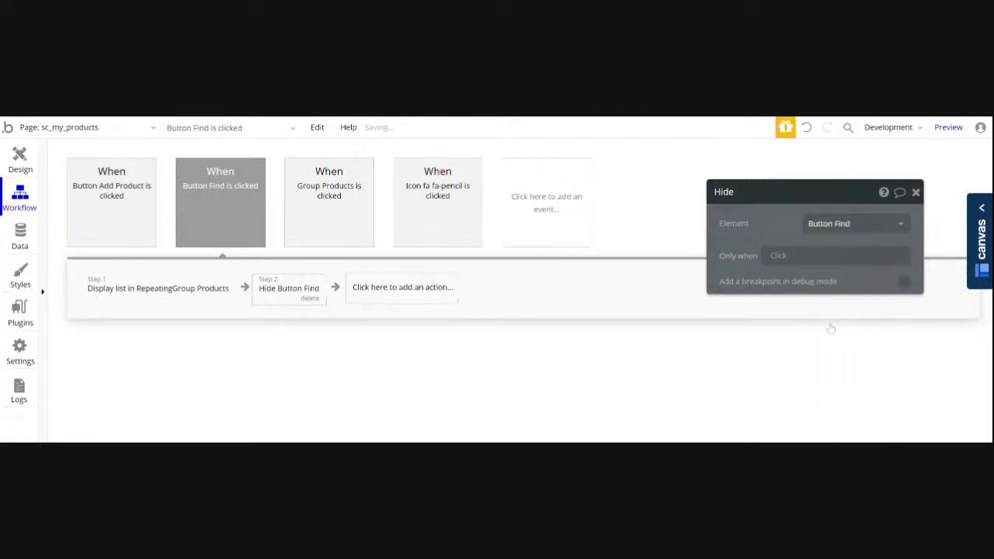
{"action": "left_click", "coordinate": [916, 192]}
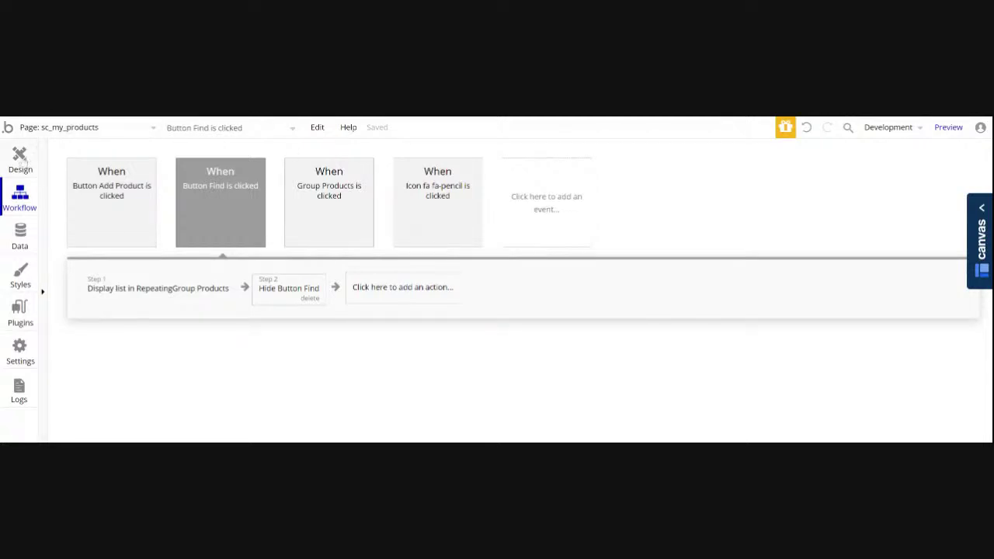
Create a workflow for the Reset button's click that refreshes the page, and return to the page design
{"action": "left_click", "coordinate": [26, 161]}
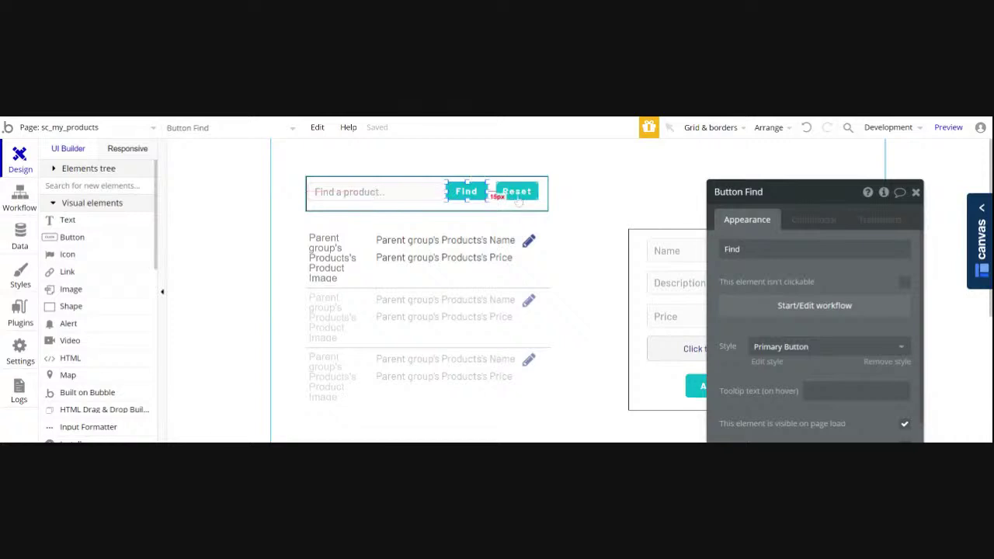
{"action": "left_click", "coordinate": [518, 197]}
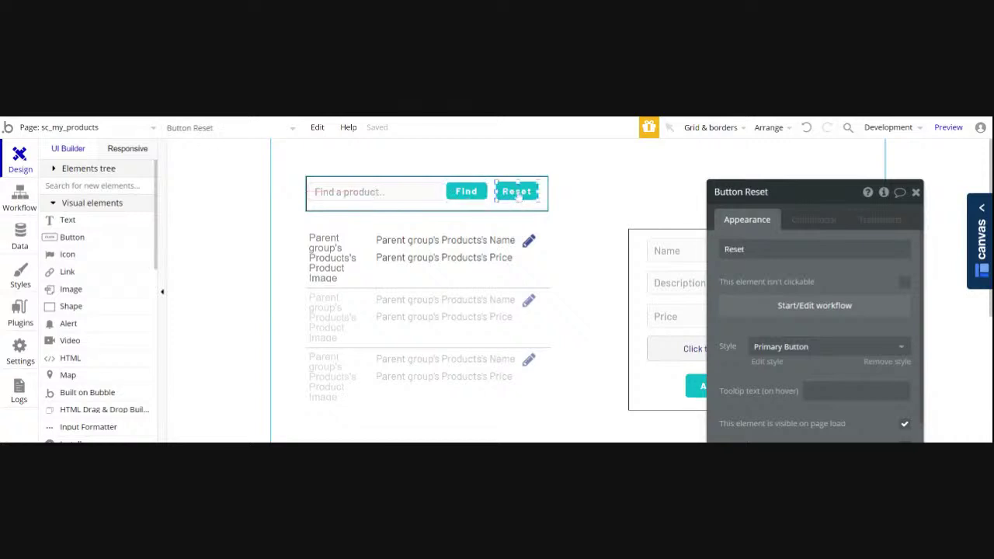
{"action": "left_click", "coordinate": [799, 307]}
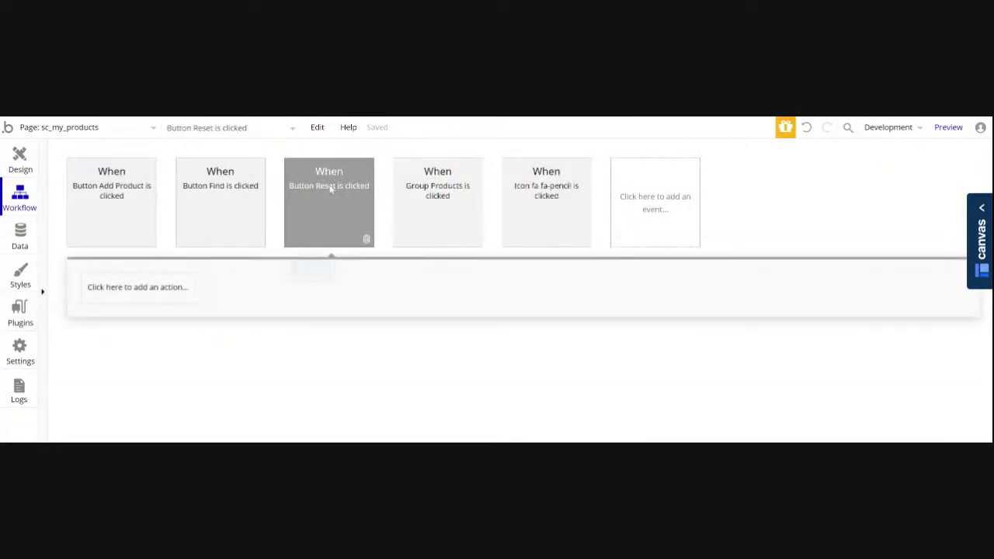
{"action": "left_click", "coordinate": [135, 290]}
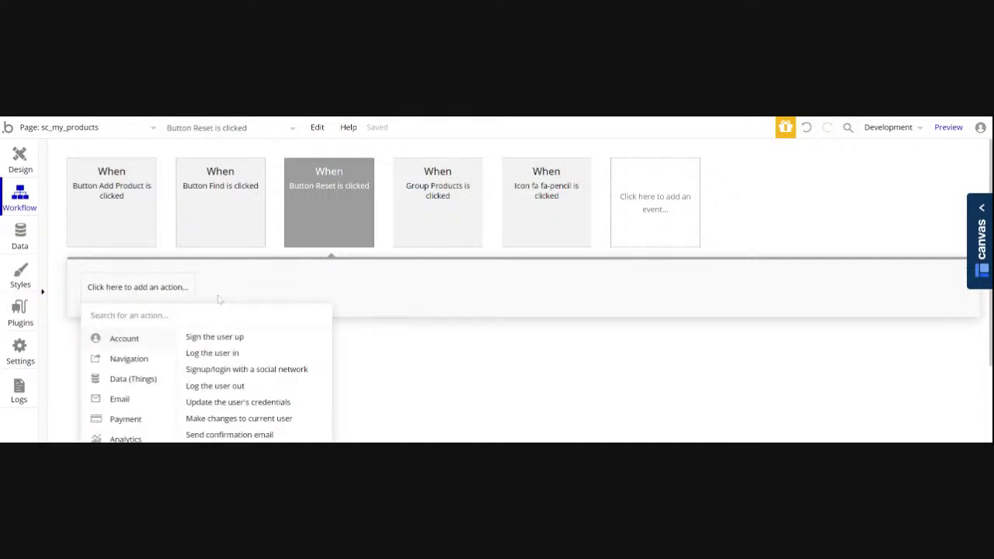
{"action": "scroll", "coordinate": [217, 301], "scroll_direction": "down", "scroll_amount": 2}
{"action": "mouse_move", "coordinate": [129, 306]}
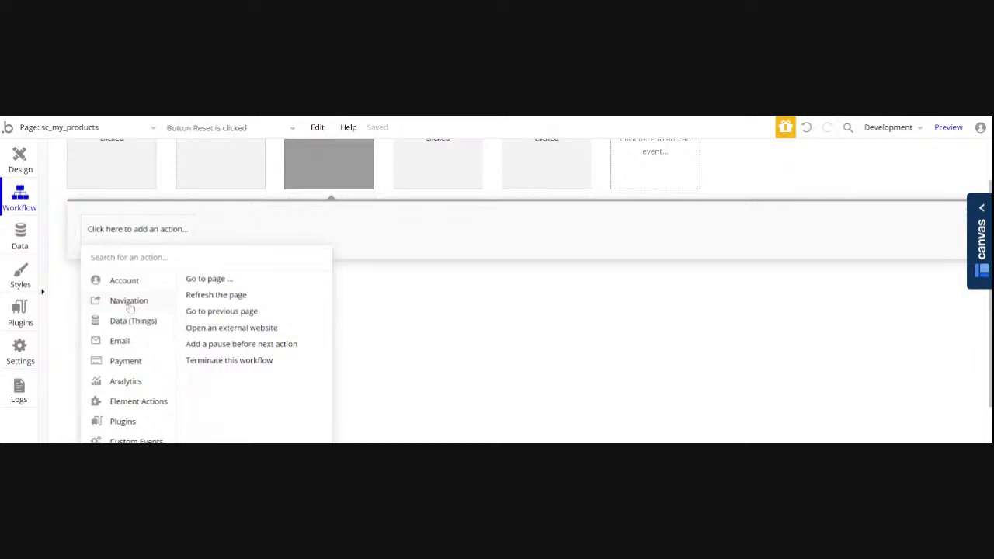
{"action": "left_click", "coordinate": [215, 297]}
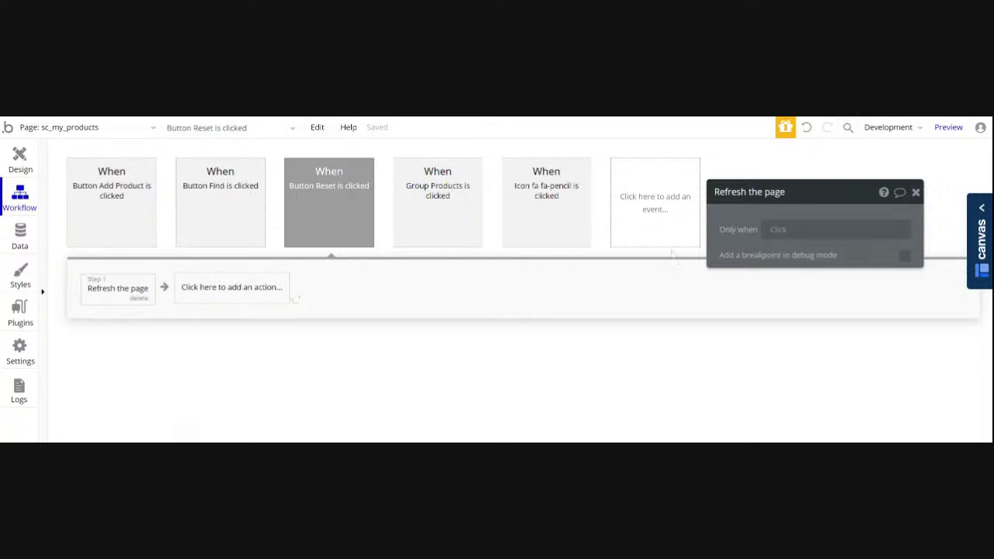
{"action": "left_click", "coordinate": [916, 193]}
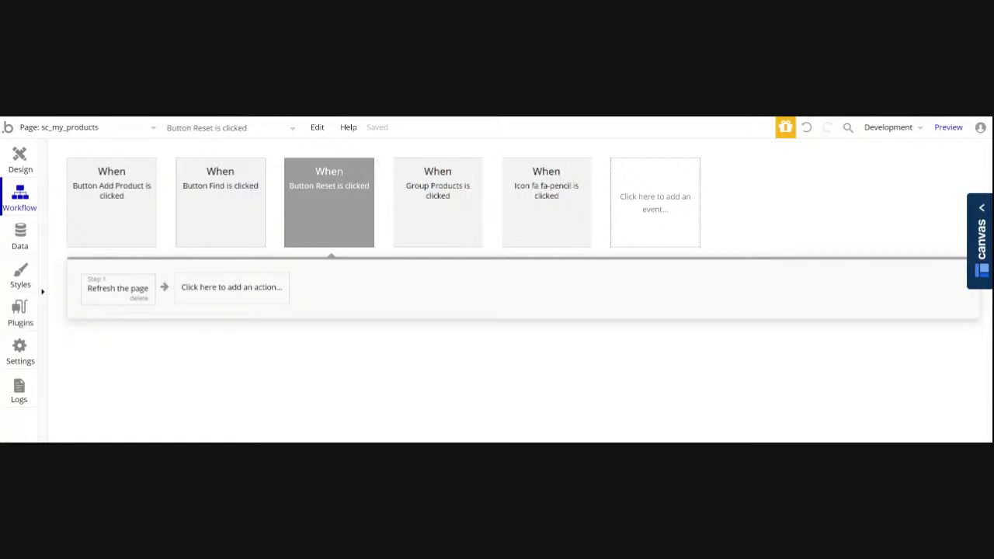
{"action": "left_click", "coordinate": [20, 160]}
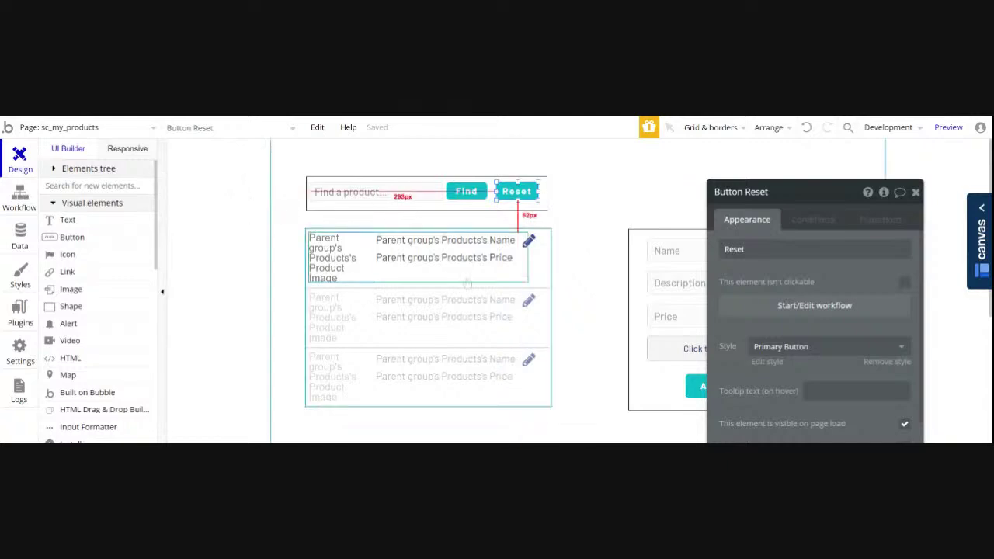
Duplicate the pencil icon below itself in the first product row and change the copy to the fa-cart-plus icon
{"action": "left_click", "coordinate": [529, 241]}
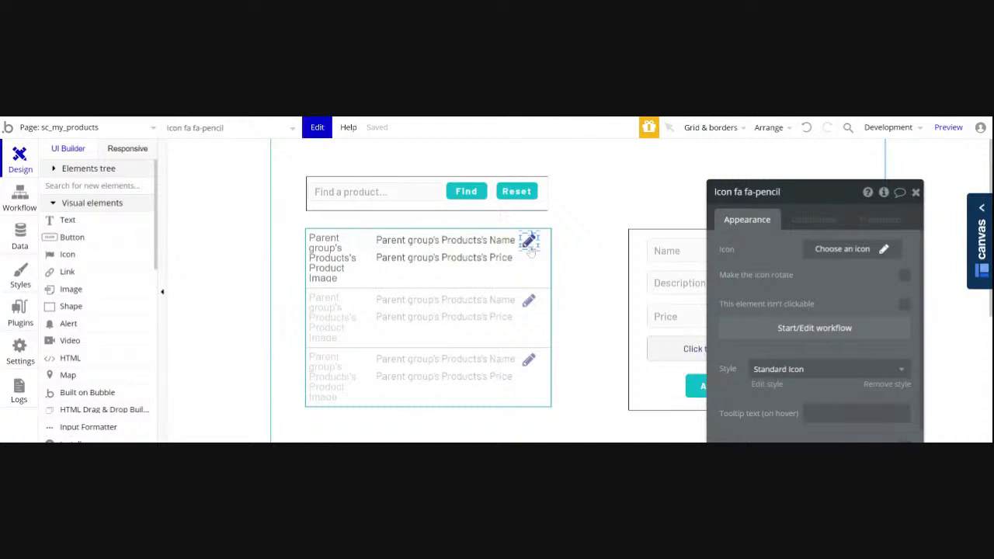
{"action": "left_click_drag", "start_coordinate": [528, 241], "coordinate": [529, 270]}
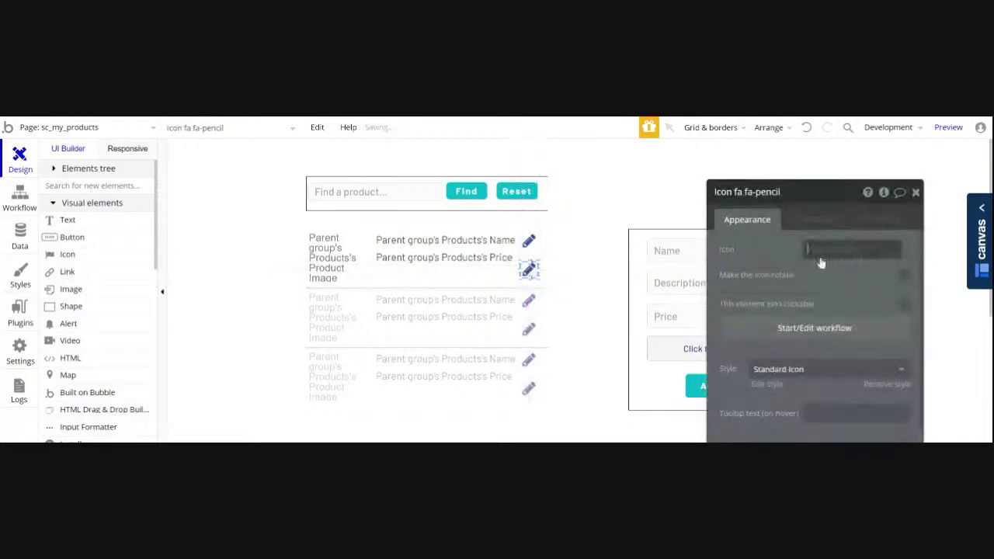
{"action": "left_click", "coordinate": [821, 260]}
{"action": "type", "text": "cl"}
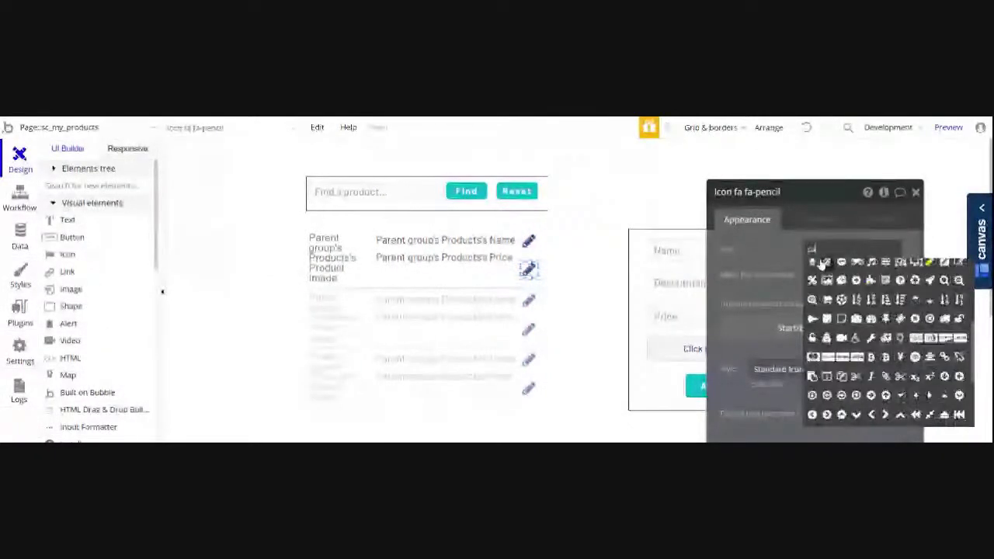
{"action": "type", "text": "rt"}
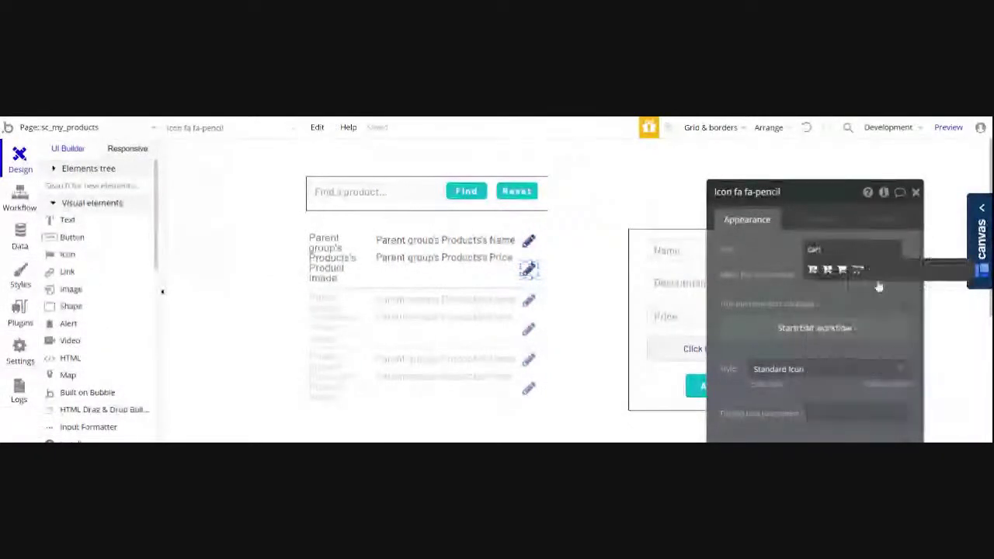
{"action": "left_click", "coordinate": [830, 274]}
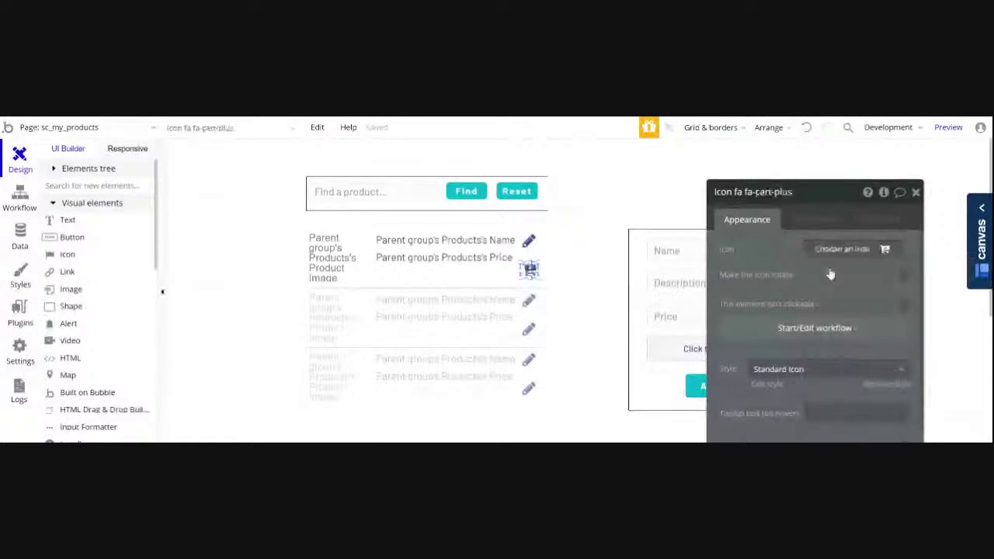
{"action": "left_click", "coordinate": [588, 225]}
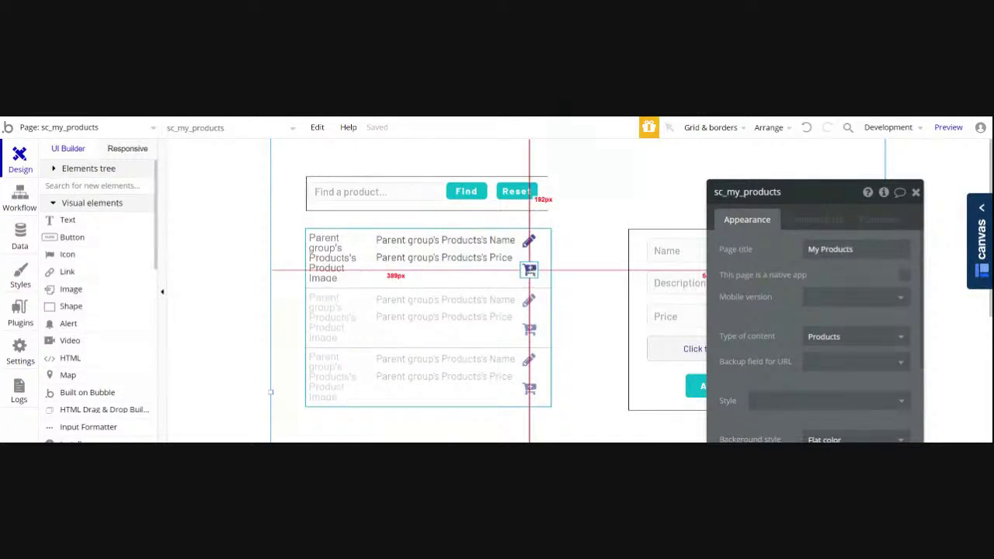
Create a click workflow for the fa-cart-plus icon with a Go to page action
{"action": "left_click", "coordinate": [529, 269]}
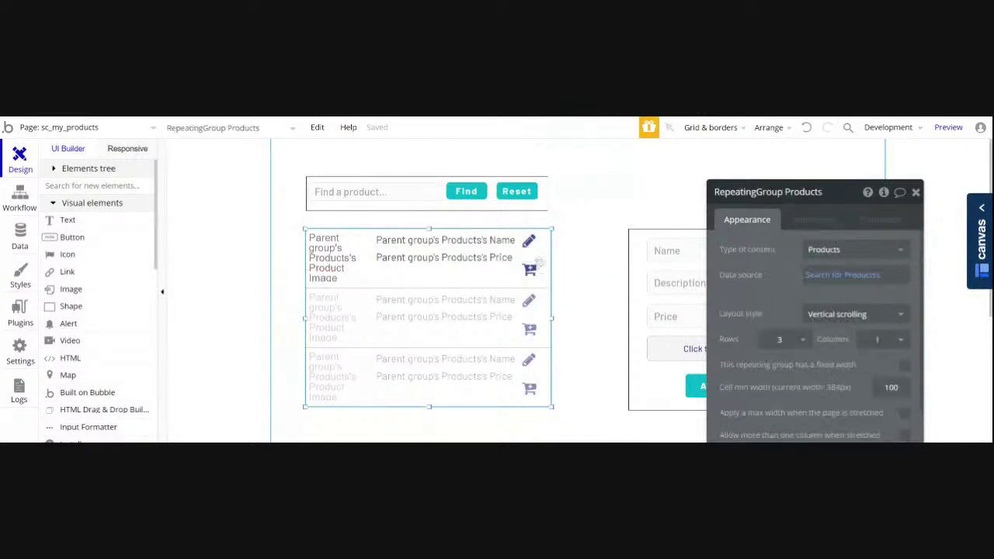
{"action": "left_click", "coordinate": [529, 270]}
{"action": "left_click", "coordinate": [786, 330]}
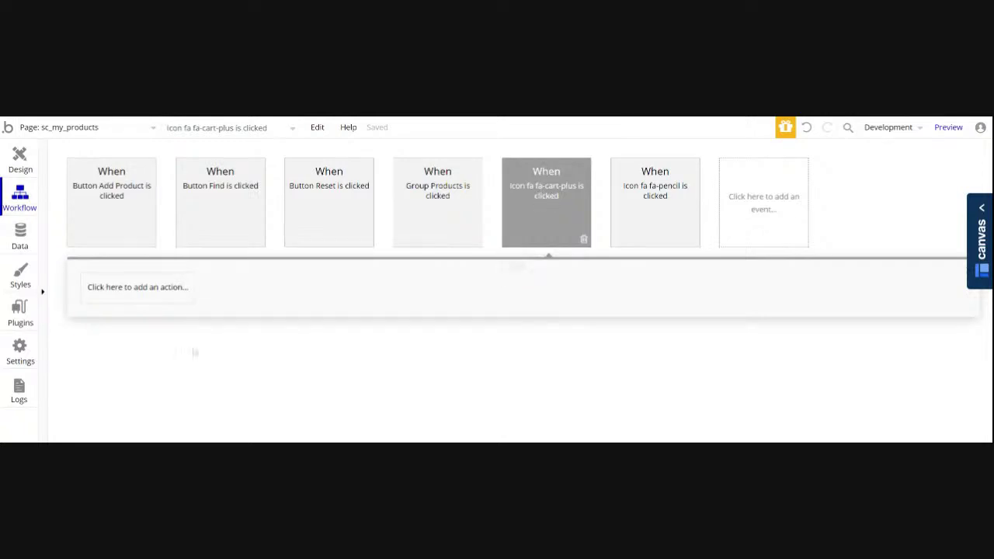
{"action": "left_click", "coordinate": [104, 291]}
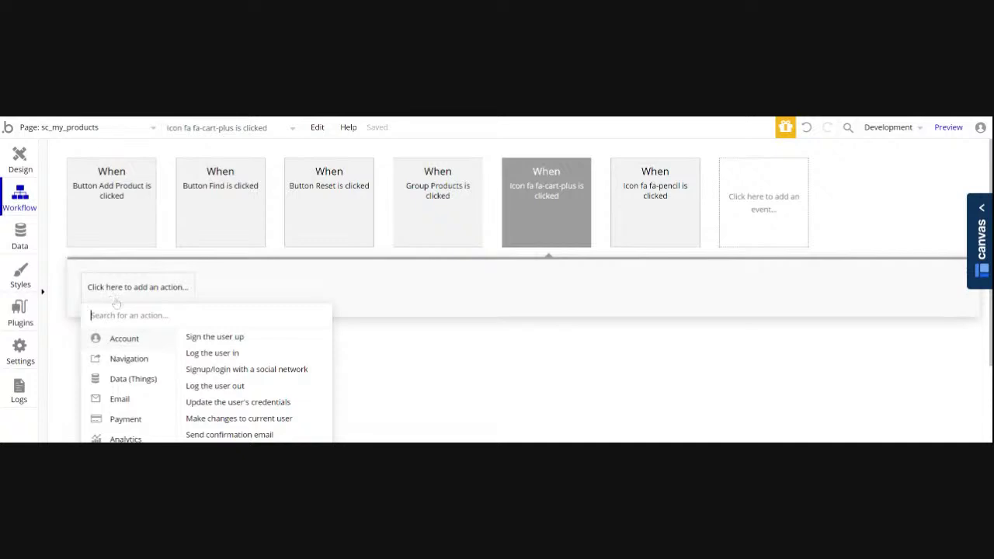
{"action": "mouse_move", "coordinate": [130, 366]}
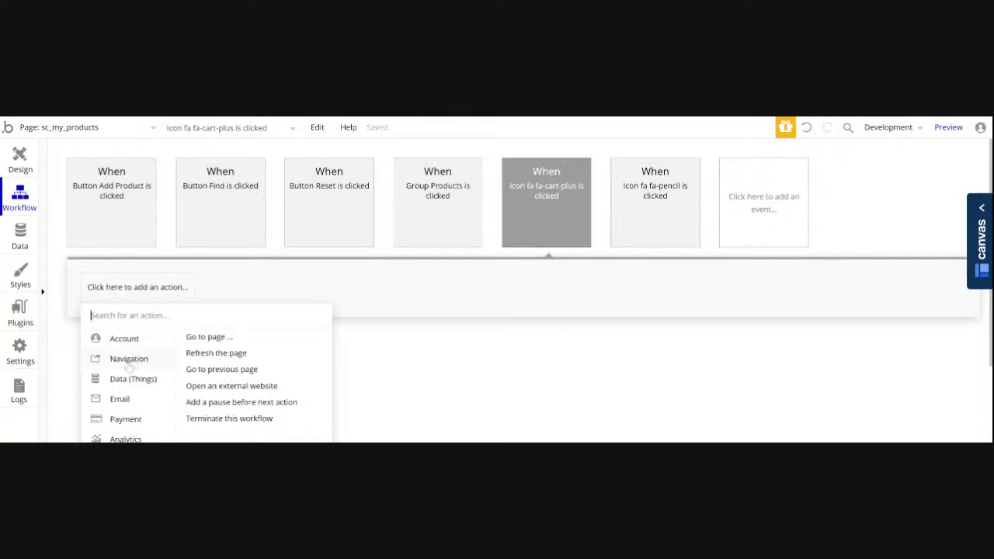
{"action": "left_click", "coordinate": [207, 338]}
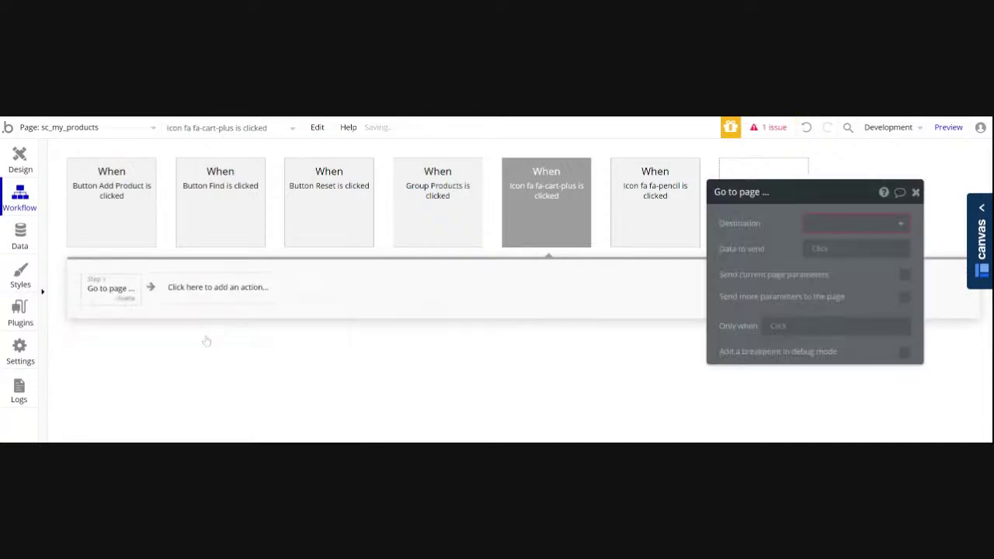
Set the Go to page action's destination to sc_cart and its data to send to Current cell's Products
{"action": "left_click", "coordinate": [901, 225]}
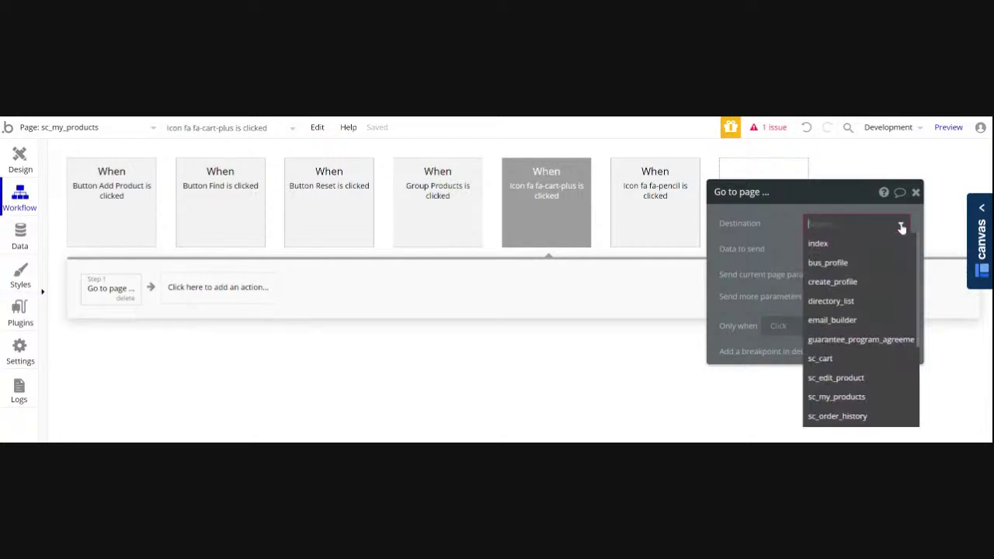
{"action": "scroll", "coordinate": [872, 262], "scroll_direction": "down", "scroll_amount": 1}
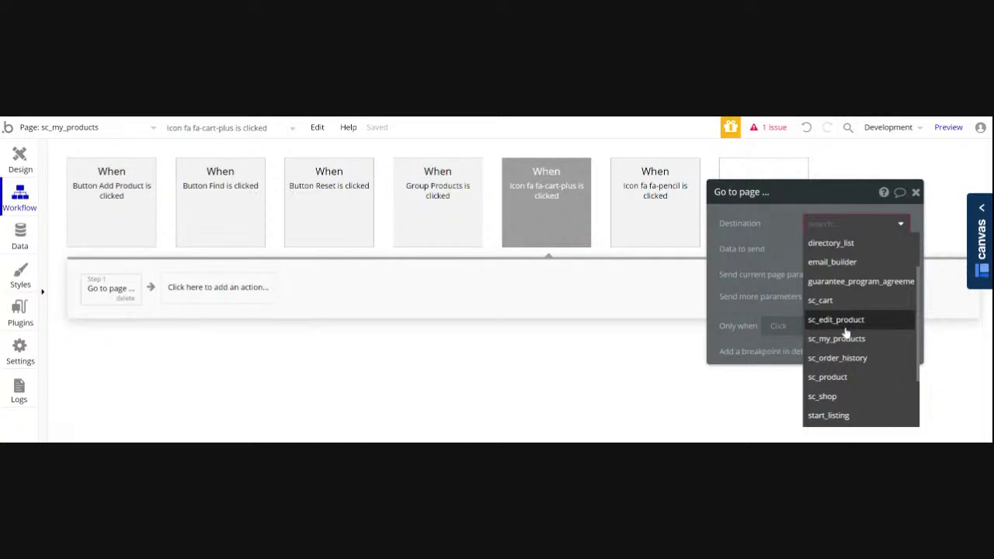
{"action": "scroll", "coordinate": [847, 340], "scroll_direction": "down", "scroll_amount": 1}
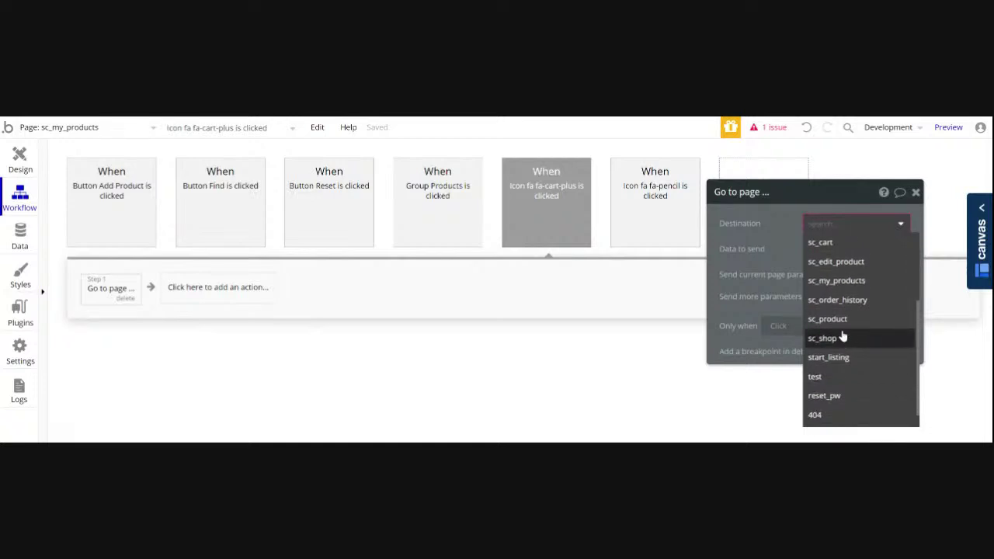
{"action": "scroll", "coordinate": [843, 339], "scroll_direction": "up", "scroll_amount": 1}
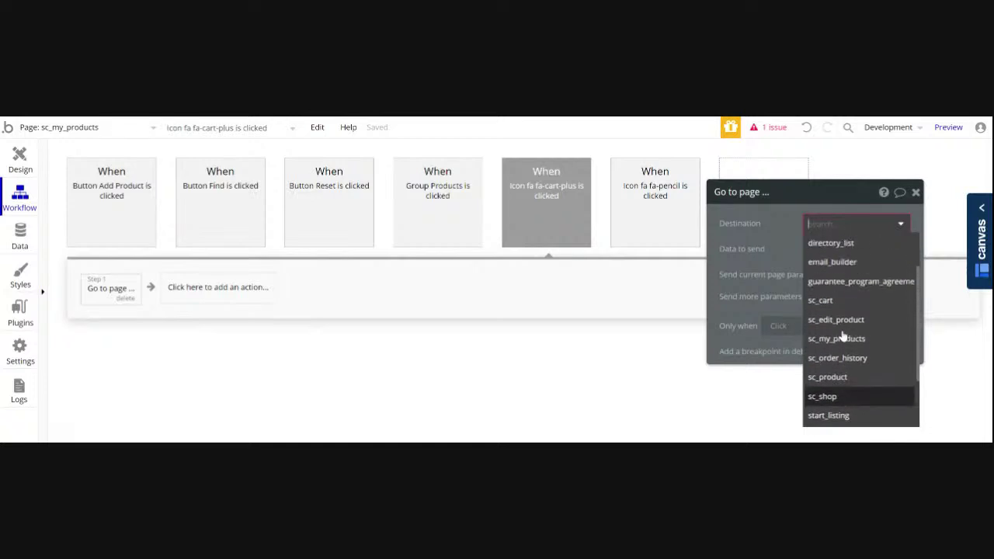
{"action": "left_click", "coordinate": [823, 301]}
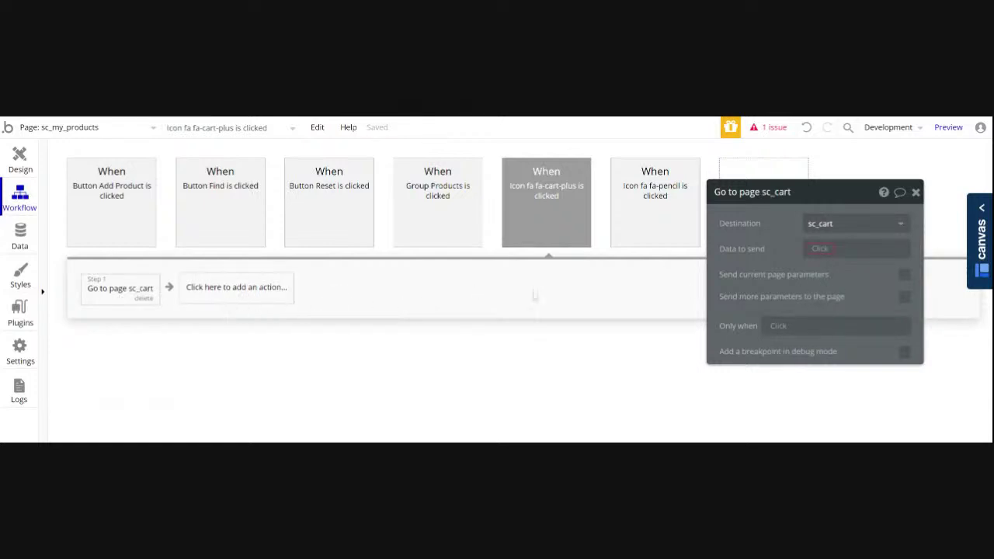
{"action": "left_click", "coordinate": [824, 251]}
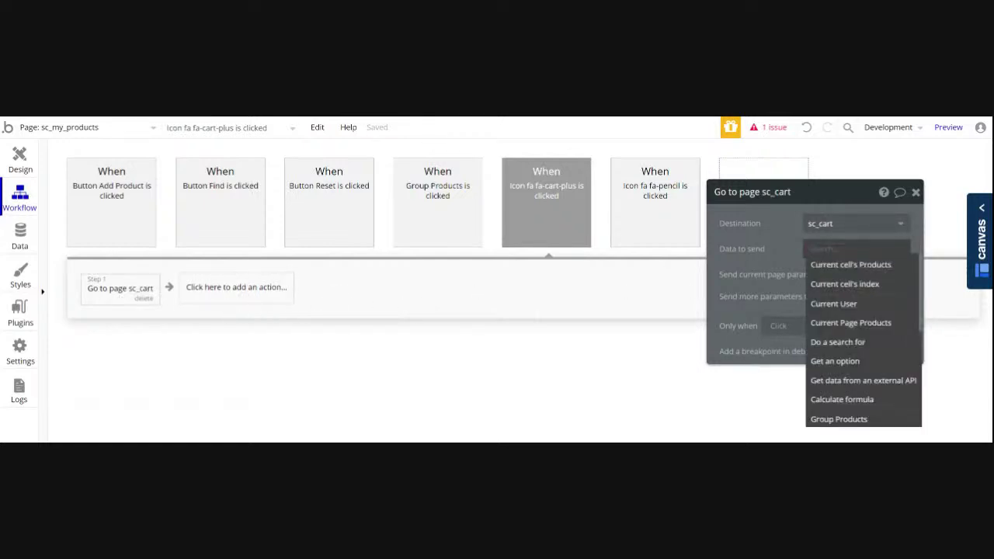
{"action": "left_click", "coordinate": [826, 267]}
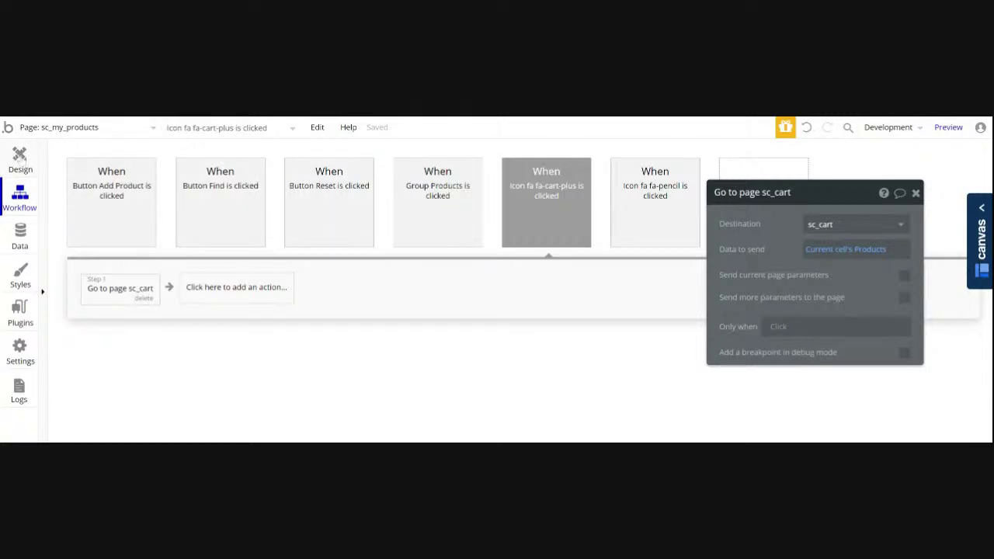
Switch to the sc_cart page's design and open the properties of RepeatingGroup Products
{"action": "left_click", "coordinate": [55, 129]}
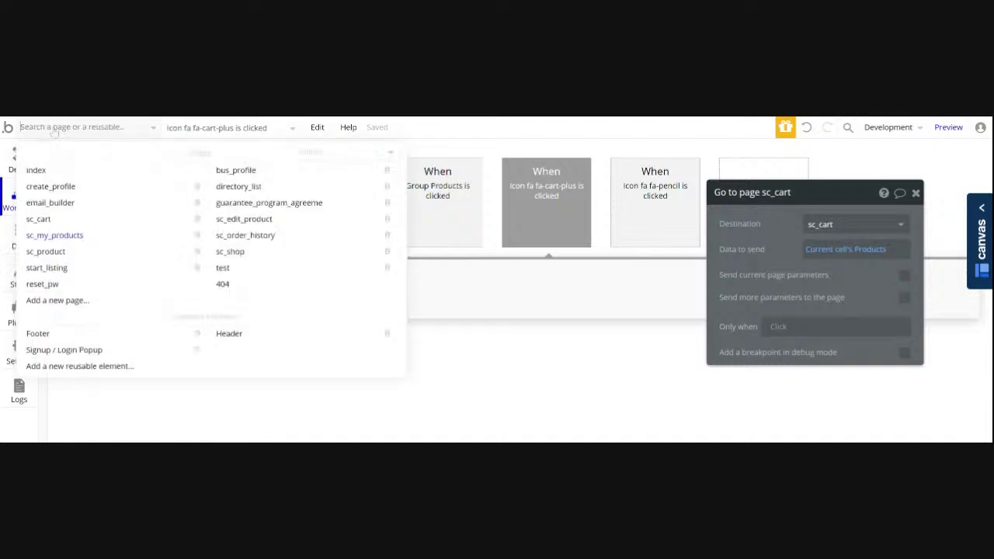
{"action": "mouse_move", "coordinate": [47, 170]}
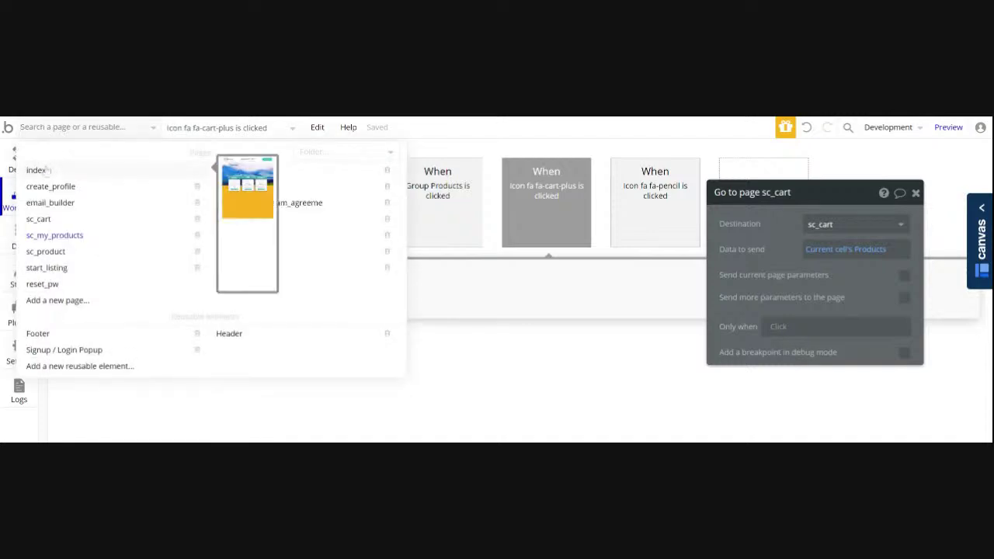
{"action": "left_click", "coordinate": [44, 221]}
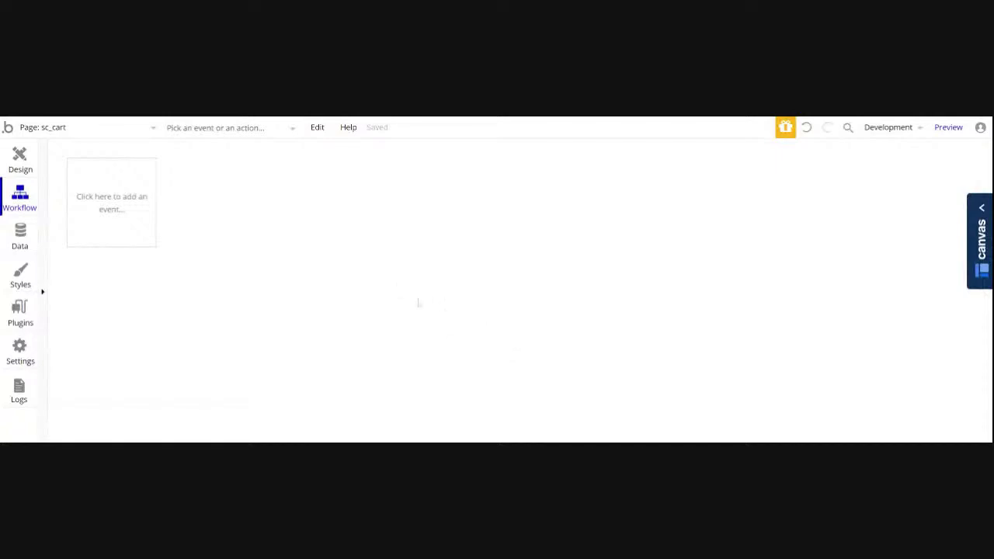
{"action": "left_click", "coordinate": [18, 160]}
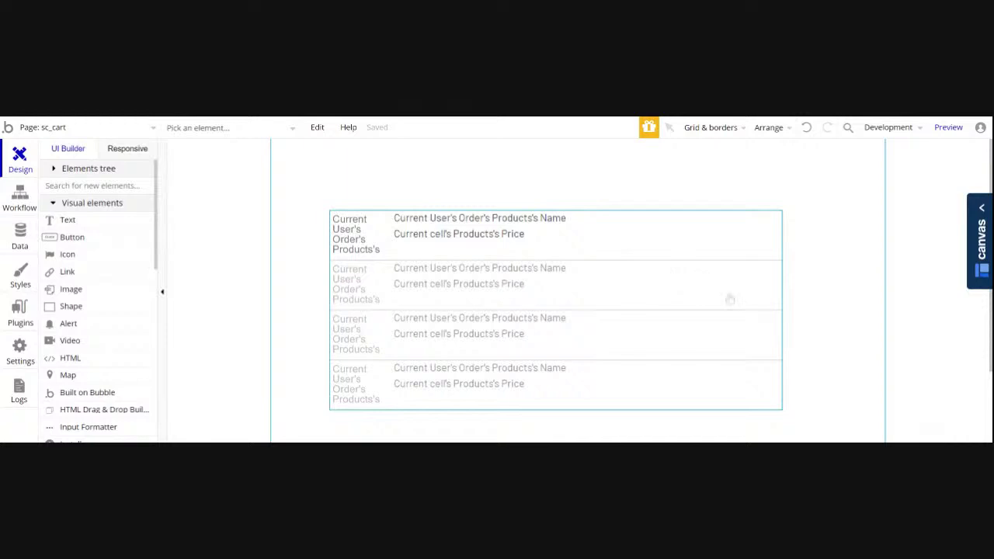
{"action": "right_click", "coordinate": [759, 298]}
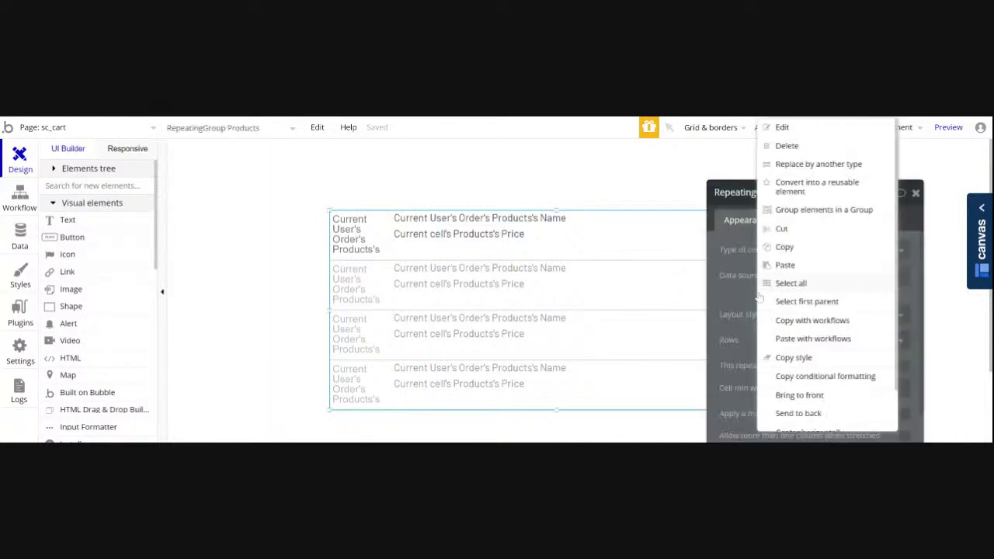
{"action": "left_click", "coordinate": [662, 301]}
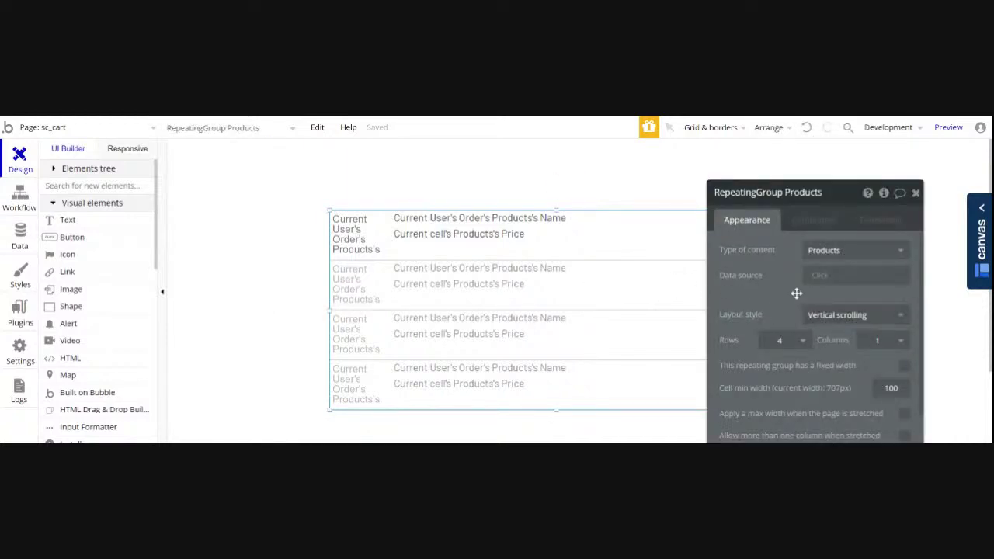
{"action": "scroll", "coordinate": [794, 291], "scroll_direction": "down", "scroll_amount": 2}
{"action": "scroll", "coordinate": [793, 292], "scroll_direction": "up", "scroll_amount": 2}
{"action": "scroll", "coordinate": [777, 288], "scroll_direction": "down", "scroll_amount": 2}
{"action": "scroll", "coordinate": [766, 275], "scroll_direction": "up", "scroll_amount": 2}
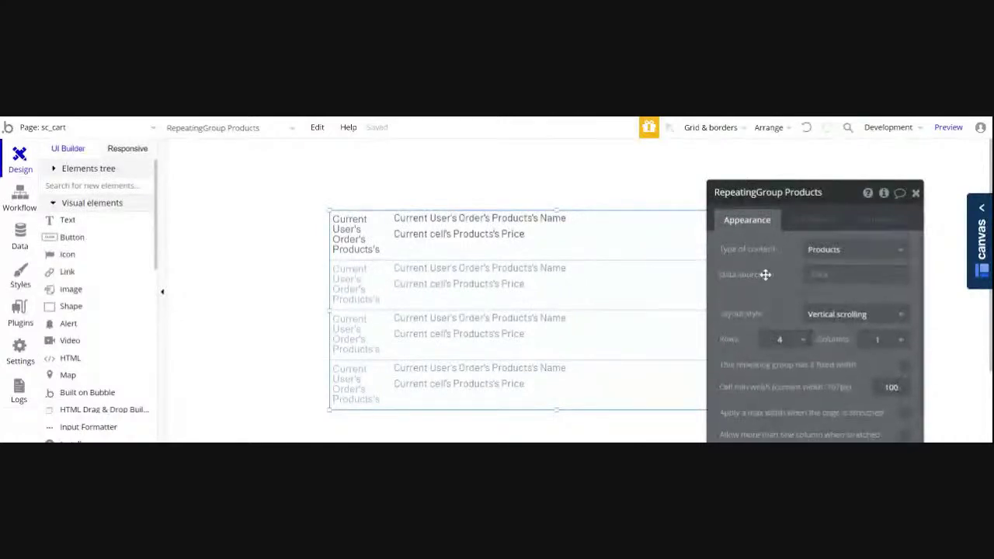
{"action": "left_click", "coordinate": [819, 278]}
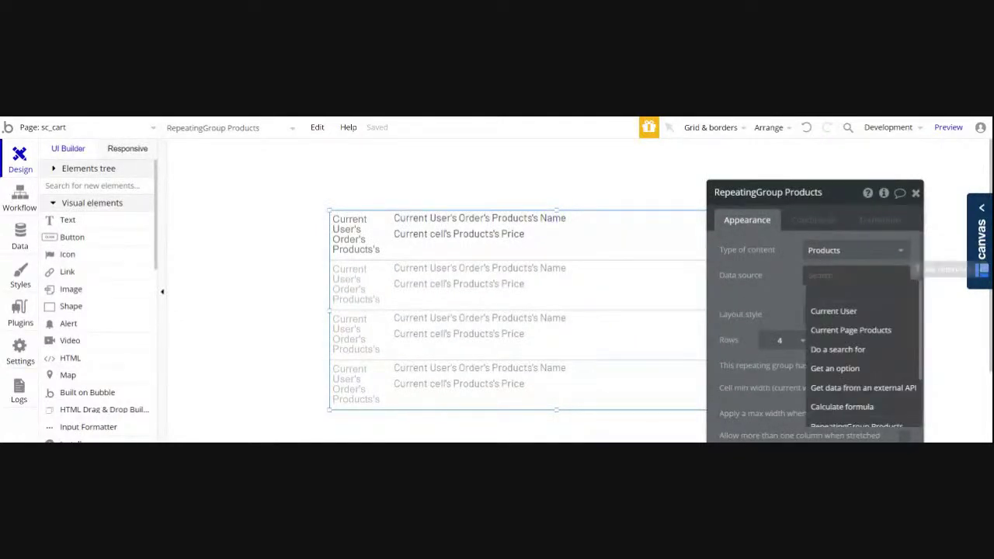
{"action": "left_click", "coordinate": [847, 330]}
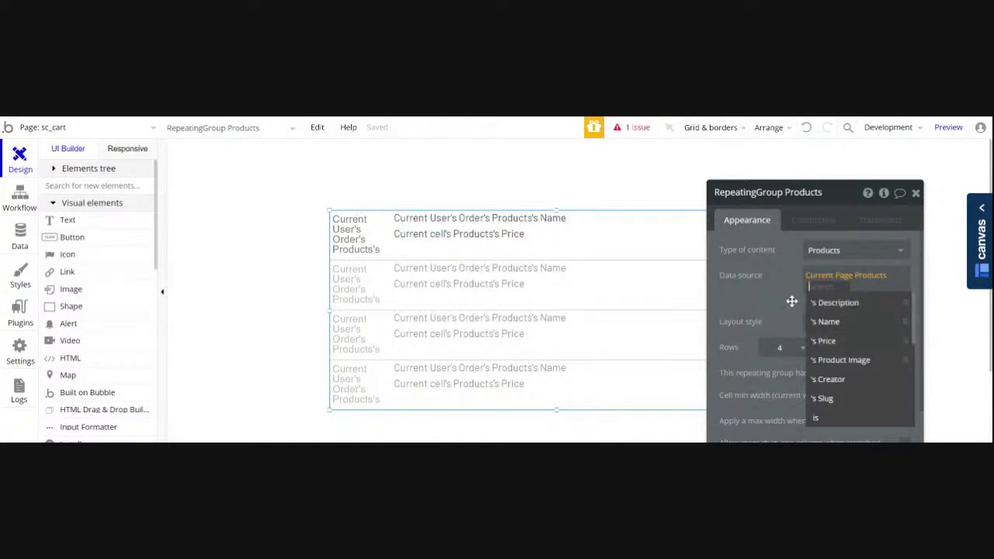
{"action": "key", "text": "BackSpace"}
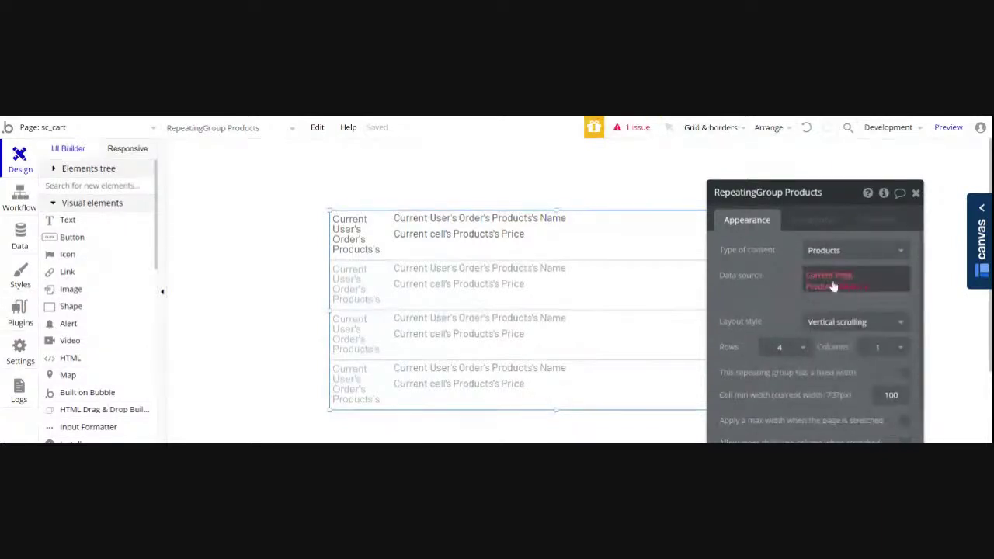
{"action": "left_click", "coordinate": [833, 280]}
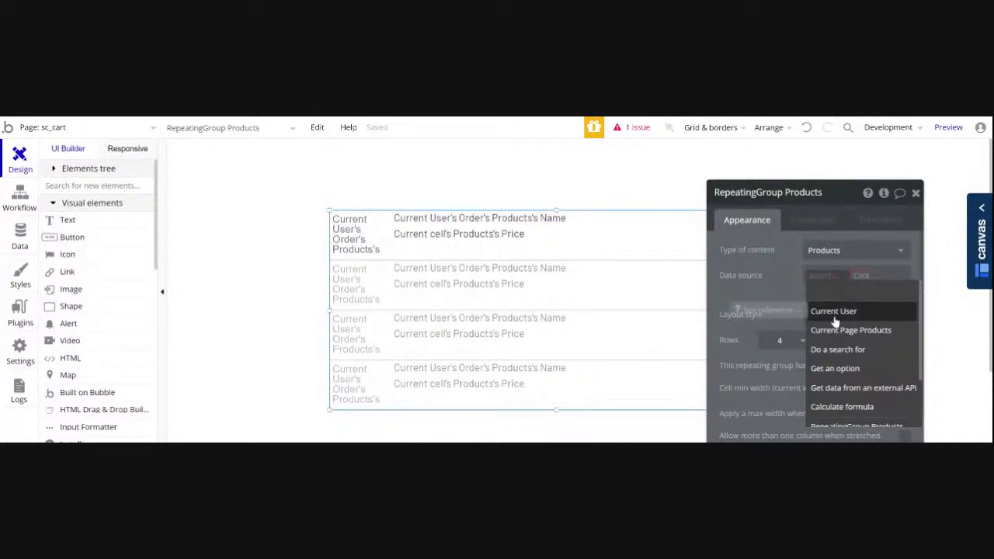
{"action": "scroll", "coordinate": [839, 364], "scroll_direction": "down", "scroll_amount": 2}
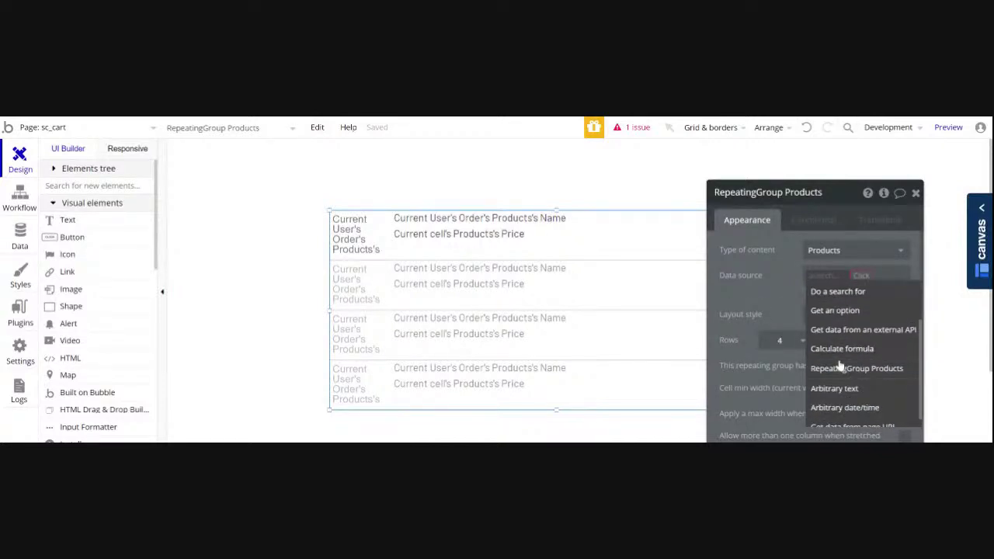
{"action": "left_click", "coordinate": [840, 367]}
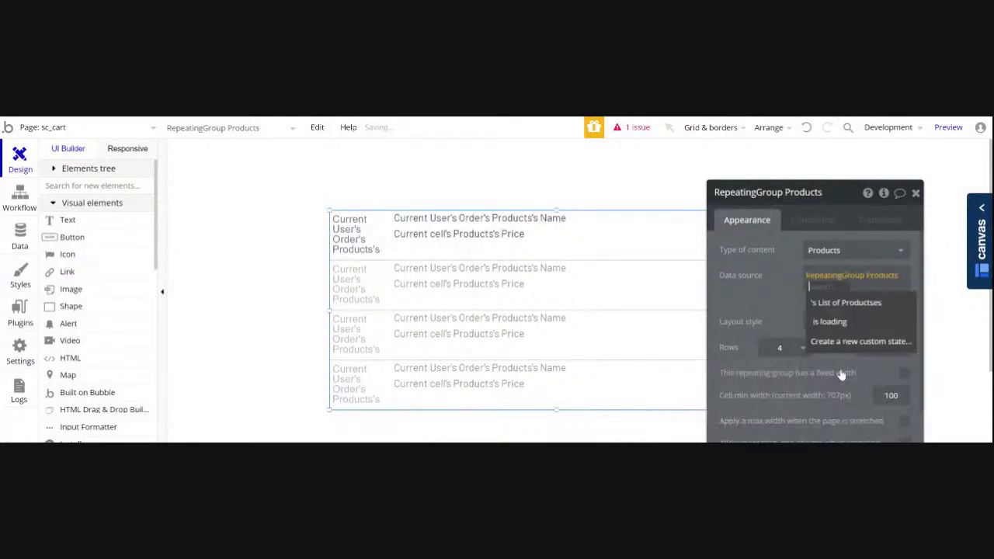
{"action": "left_click", "coordinate": [787, 304]}
Set the data source of RepeatingGroup Products to RepeatingGroup Products's List of Productses
{"action": "left_click", "coordinate": [829, 288]}
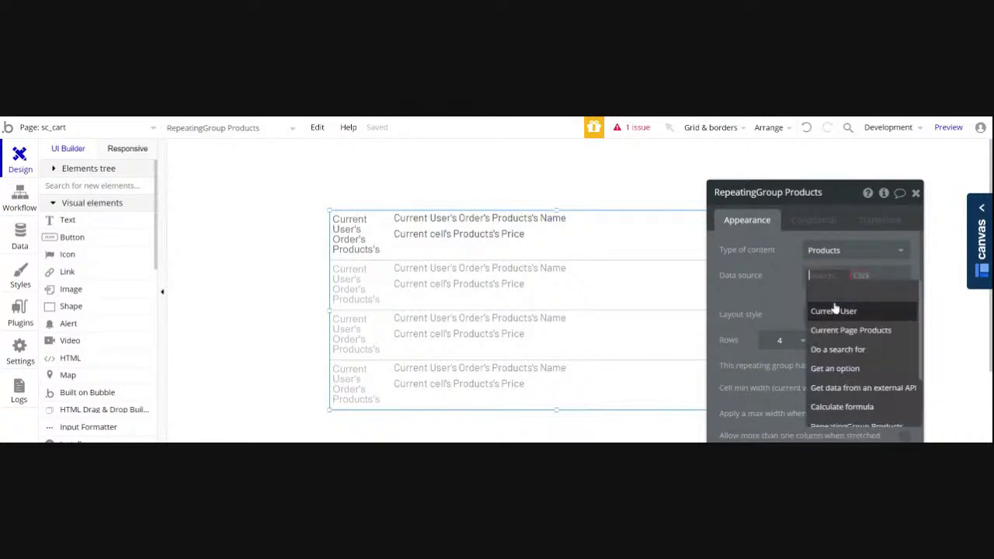
{"action": "scroll", "coordinate": [846, 349], "scroll_direction": "down", "scroll_amount": 2}
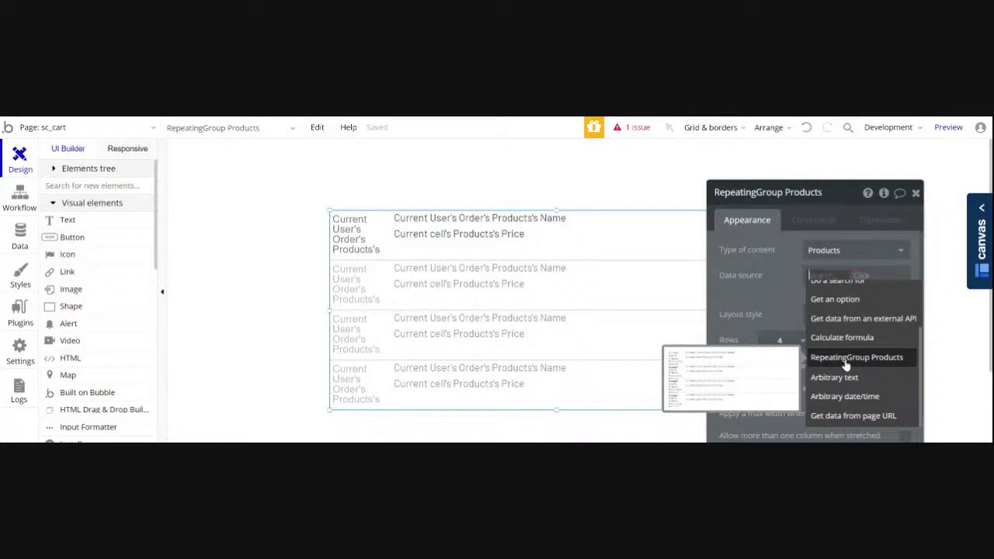
{"action": "left_click", "coordinate": [847, 359]}
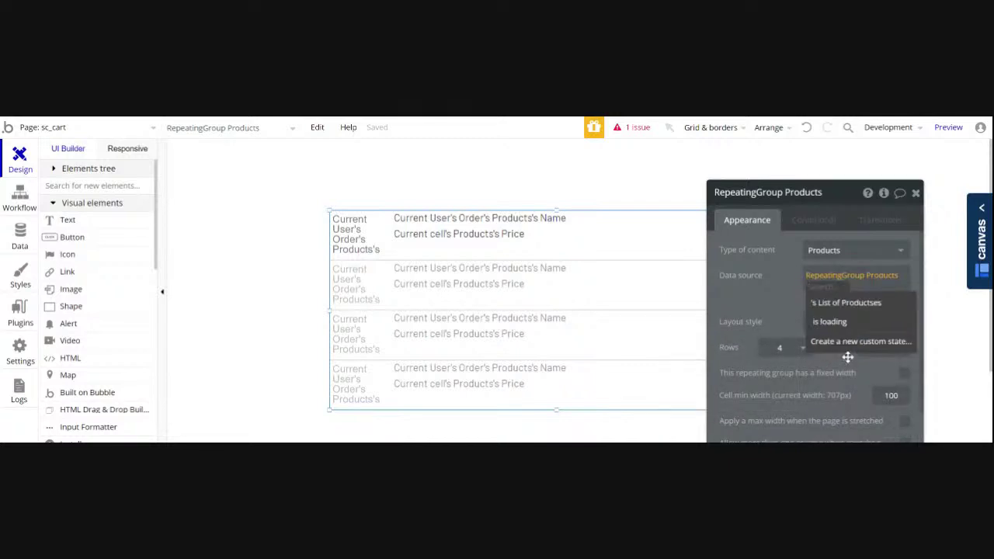
{"action": "left_click", "coordinate": [836, 304]}
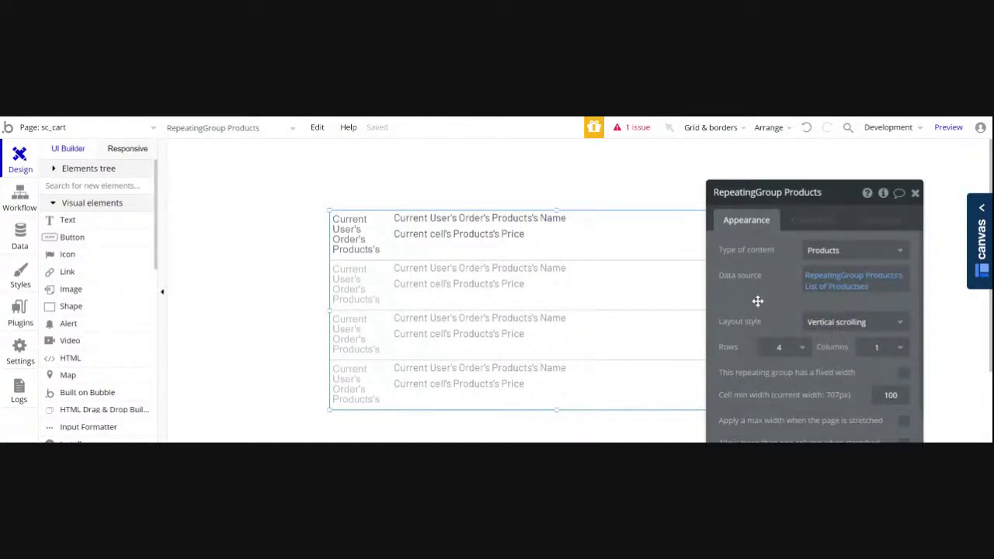
Check the reported issue and clear the data source of RepeatingGroup Products
{"action": "left_click", "coordinate": [634, 127]}
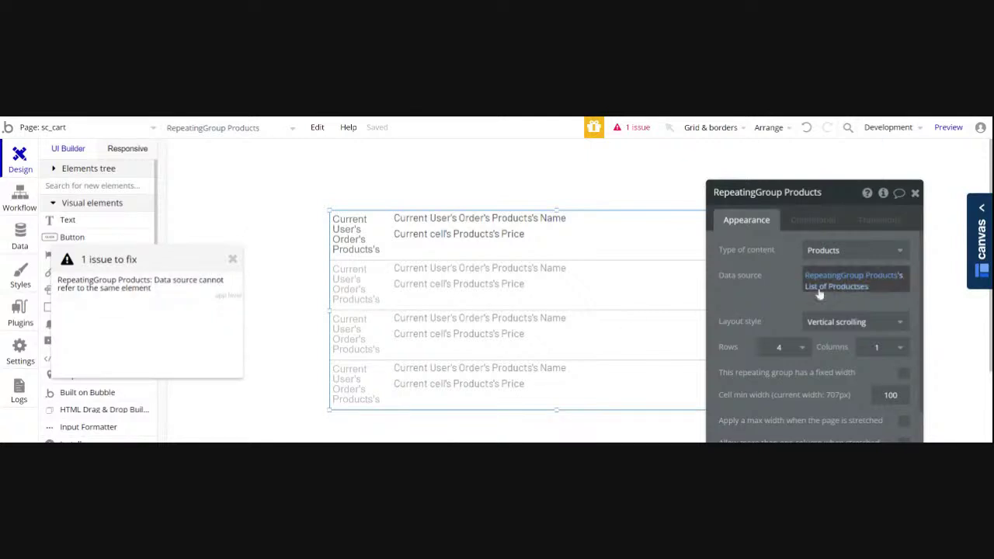
{"action": "left_click", "coordinate": [915, 193]}
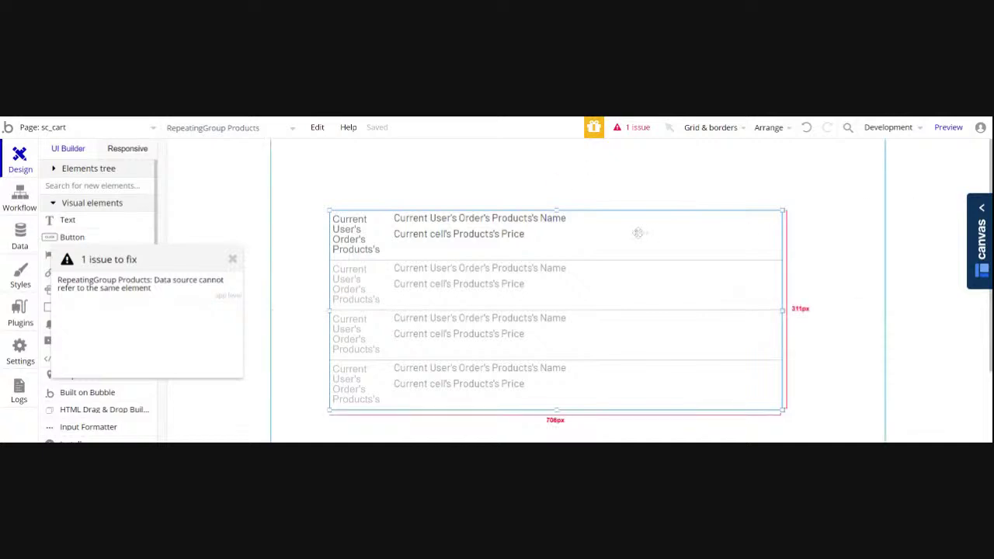
{"action": "right_click", "coordinate": [739, 338]}
{"action": "double_click", "coordinate": [739, 330]}
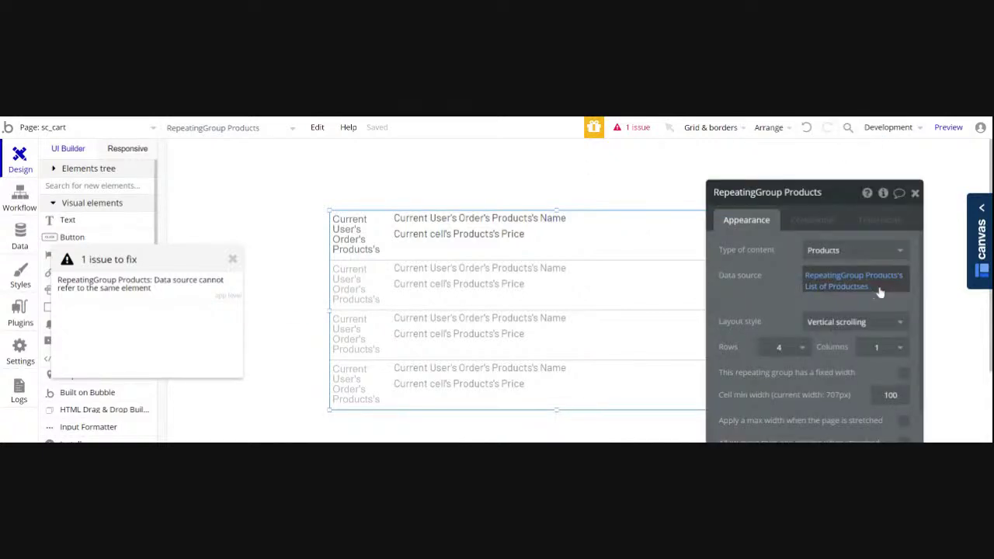
{"action": "left_click", "coordinate": [868, 292]}
{"action": "key", "text": "BackSpace"}
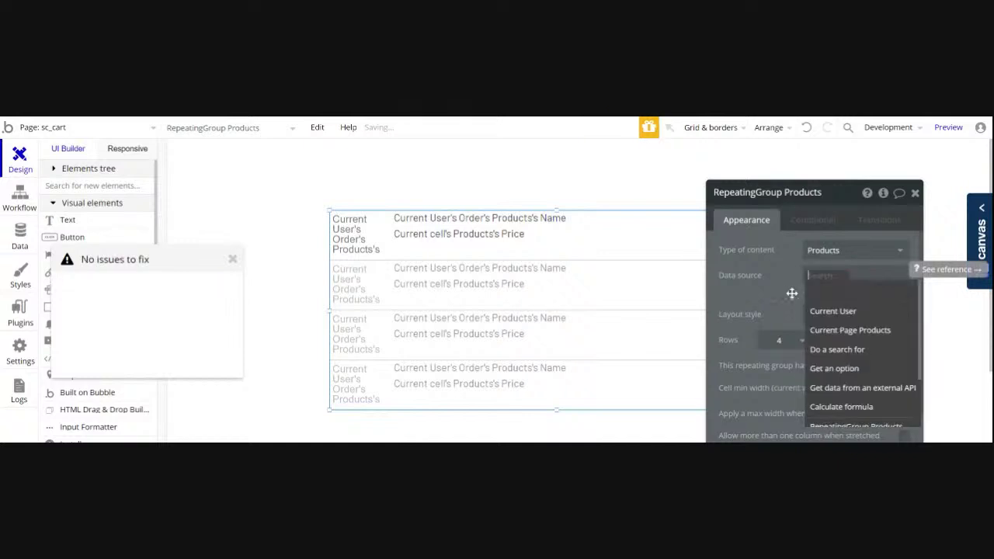
{"action": "left_click", "coordinate": [792, 293]}
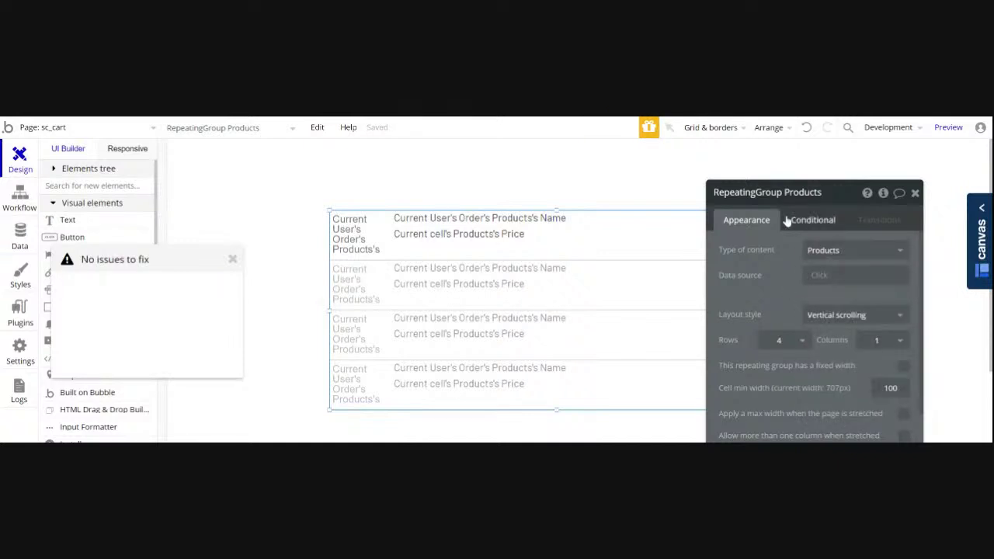
Check the sc_cart page's properties and set the repeating group's type of content to Orders
{"action": "left_click", "coordinate": [503, 178]}
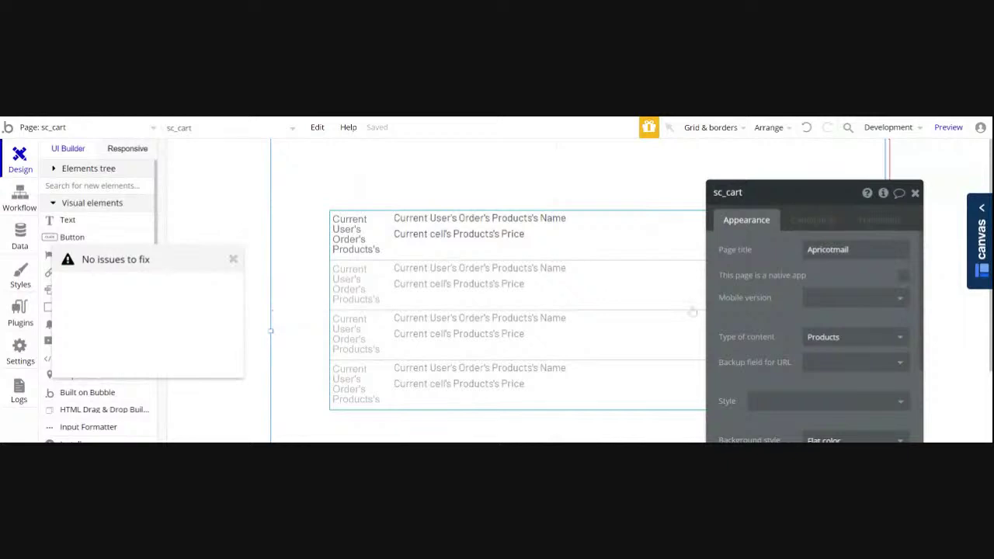
{"action": "left_click", "coordinate": [692, 332]}
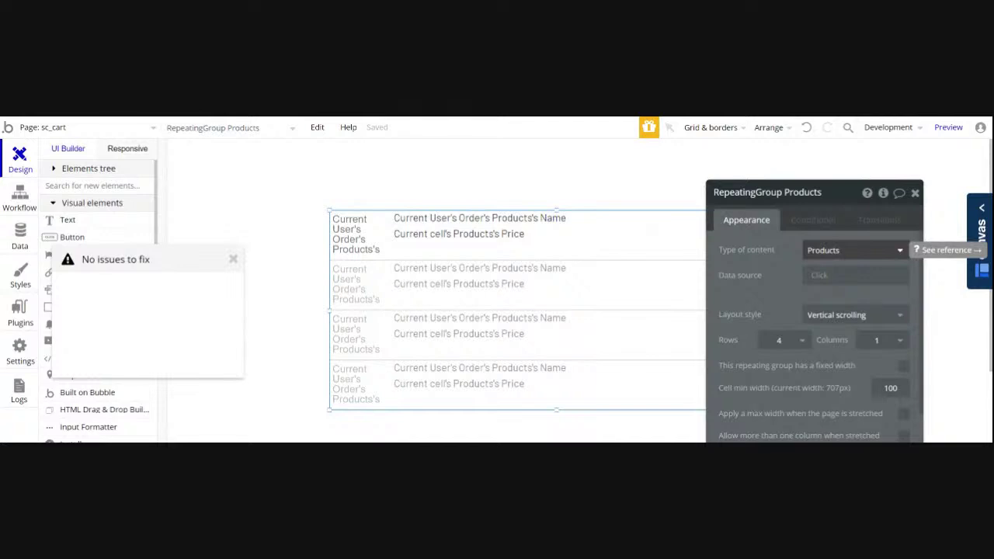
{"action": "left_click", "coordinate": [848, 256]}
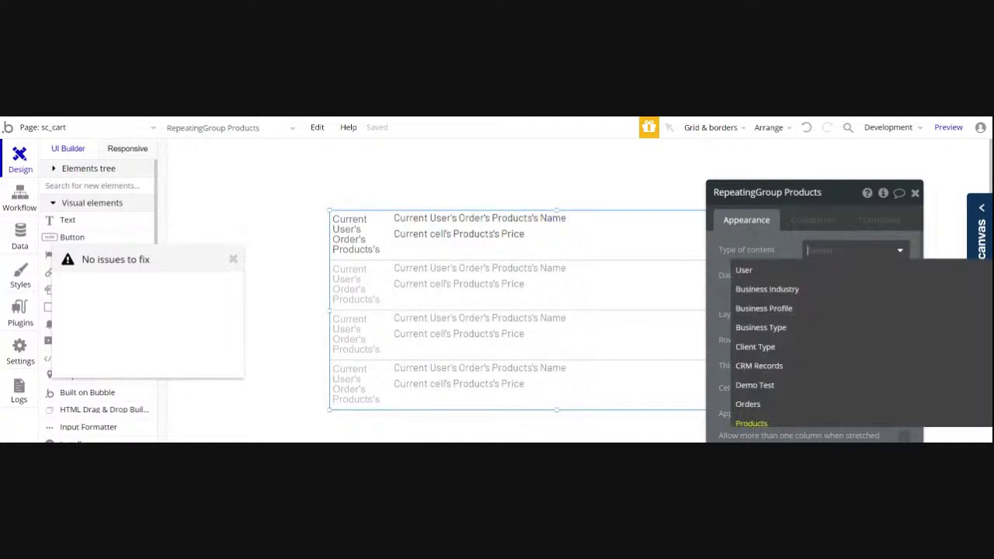
{"action": "scroll", "coordinate": [823, 311], "scroll_direction": "down", "scroll_amount": 2}
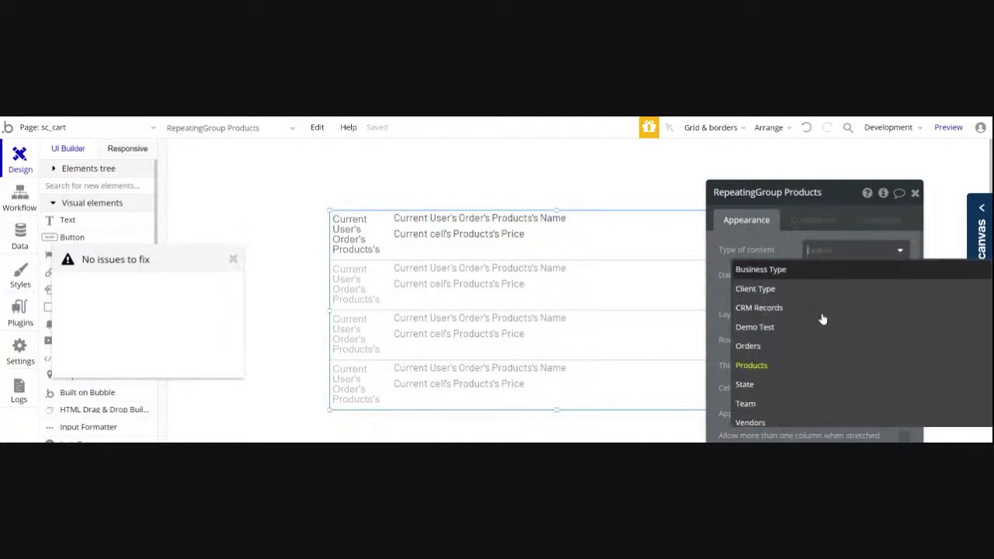
{"action": "left_click", "coordinate": [748, 348]}
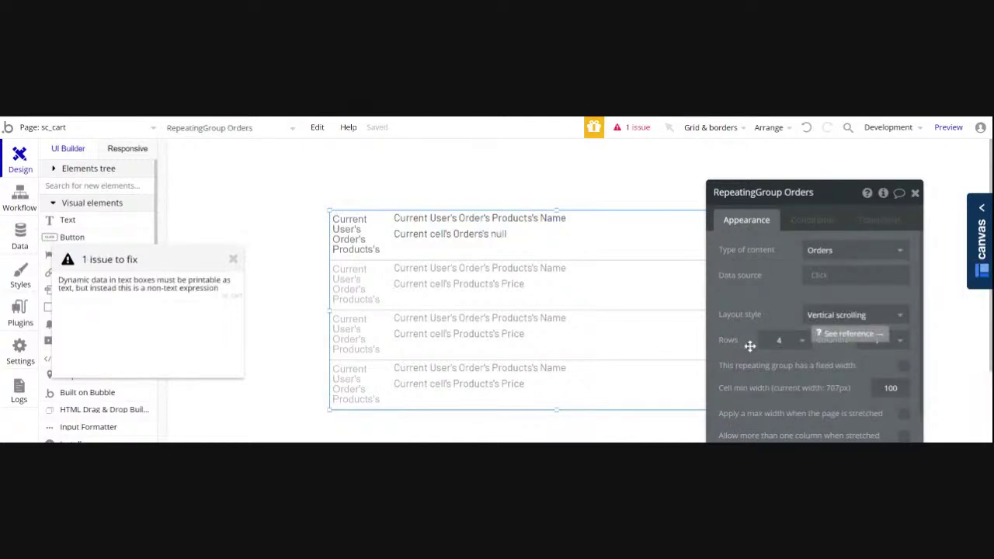
Open the text flagged by the issue and reduce its dynamic expression to Current cell's Orders
{"action": "left_click", "coordinate": [150, 288]}
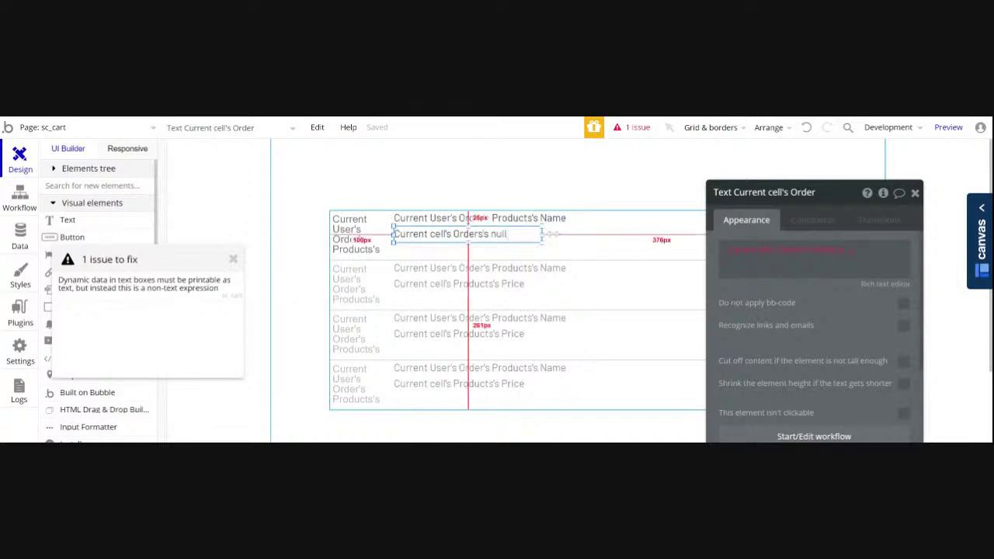
{"action": "left_click", "coordinate": [559, 216]}
{"action": "left_click", "coordinate": [496, 235]}
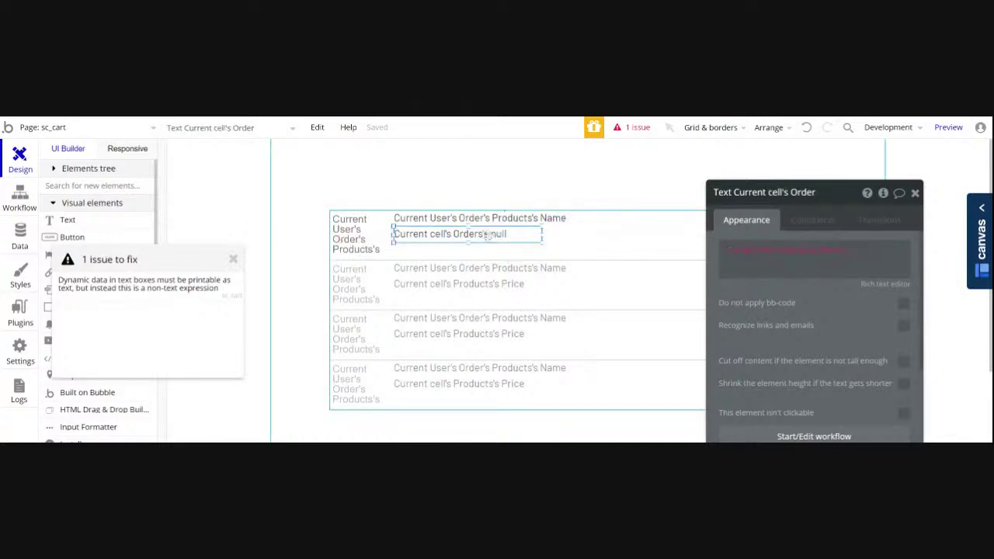
{"action": "left_click", "coordinate": [828, 250]}
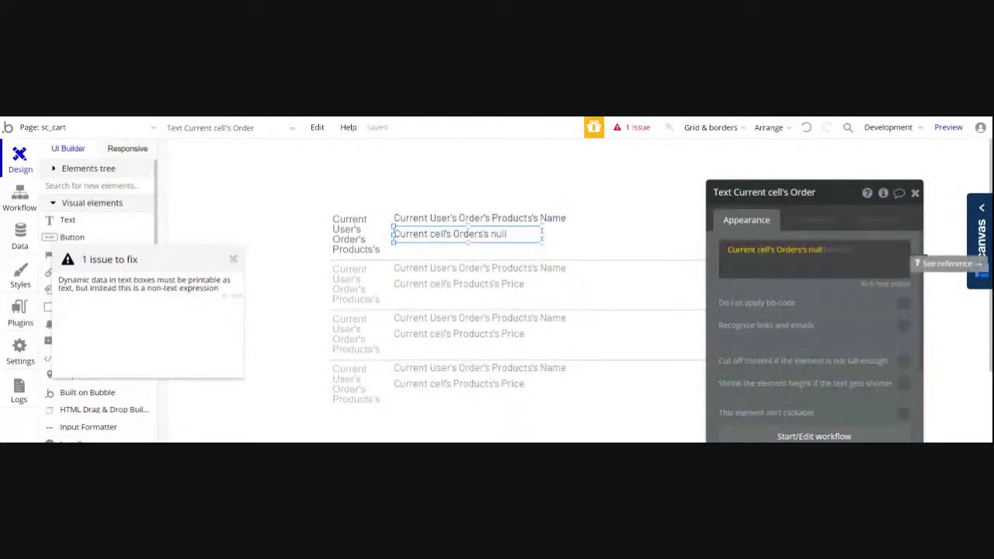
{"action": "left_click", "coordinate": [812, 249]}
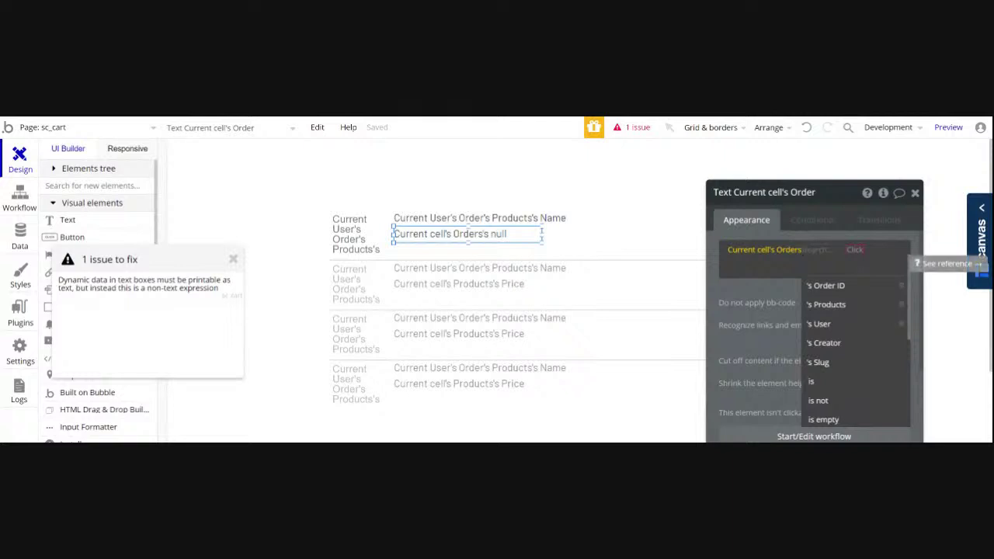
{"action": "scroll", "coordinate": [827, 313], "scroll_direction": "down", "scroll_amount": 5}
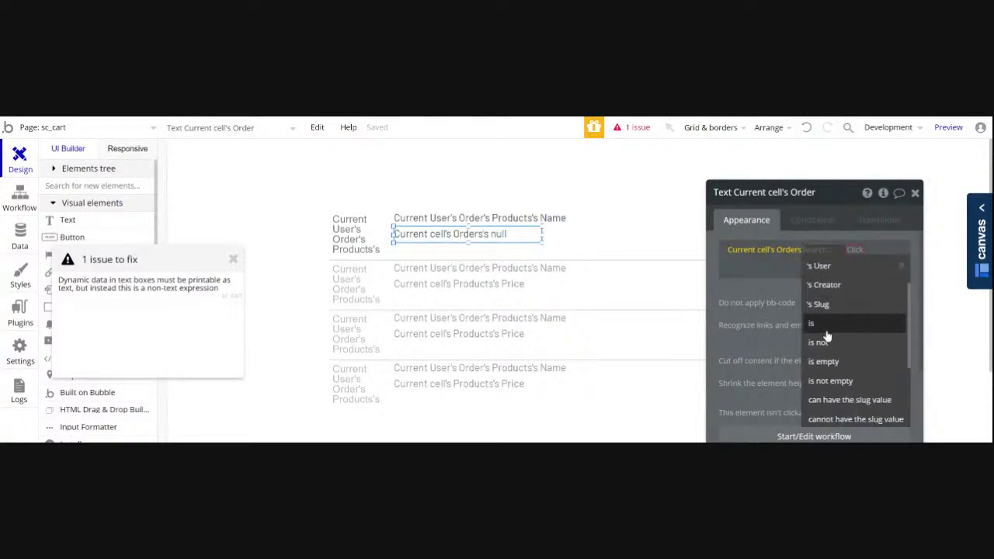
{"action": "scroll", "coordinate": [826, 346], "scroll_direction": "up", "scroll_amount": 5}
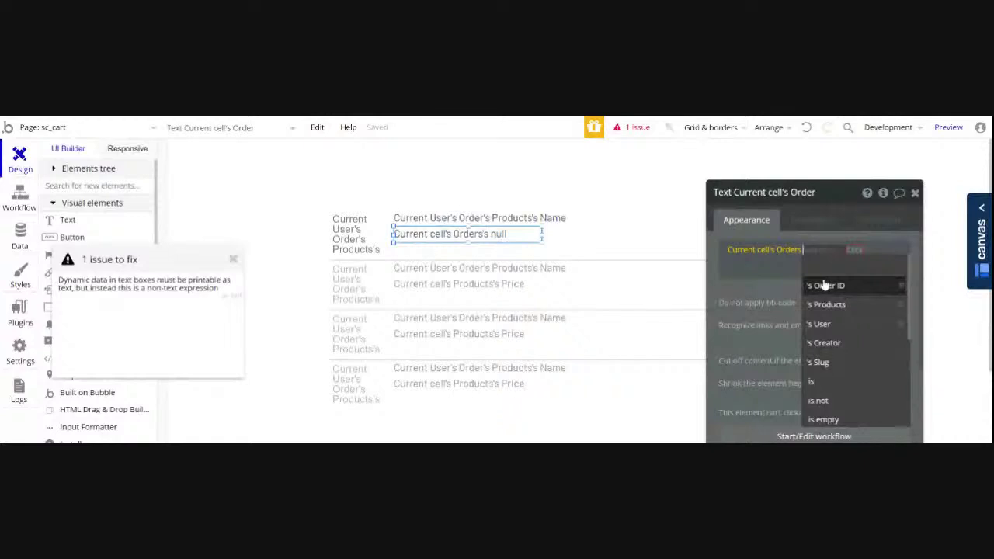
{"action": "key", "text": "BackSpace"}
{"action": "left_click", "coordinate": [691, 260]}
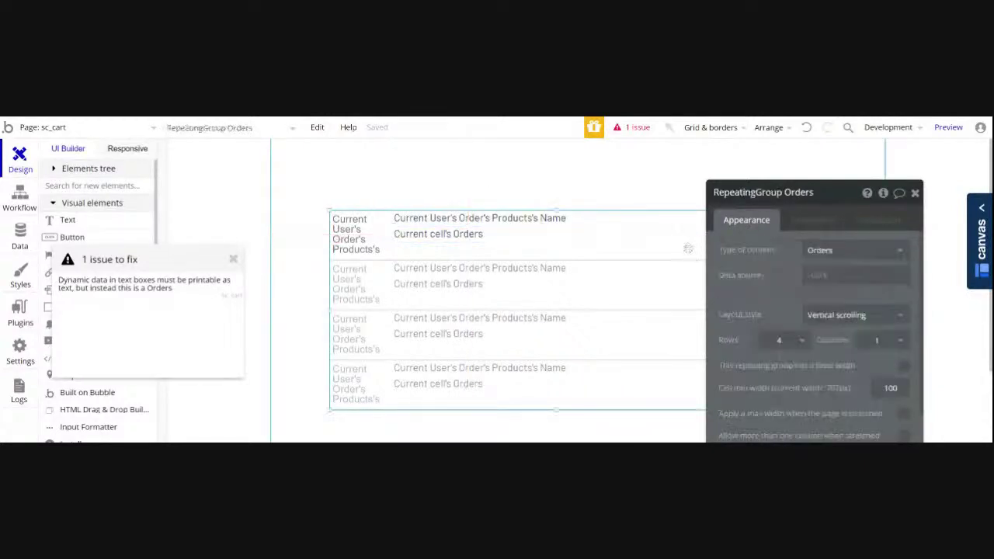
Delete the Current cell's Orders text from the repeating group and close the issue list
{"action": "left_click", "coordinate": [506, 238]}
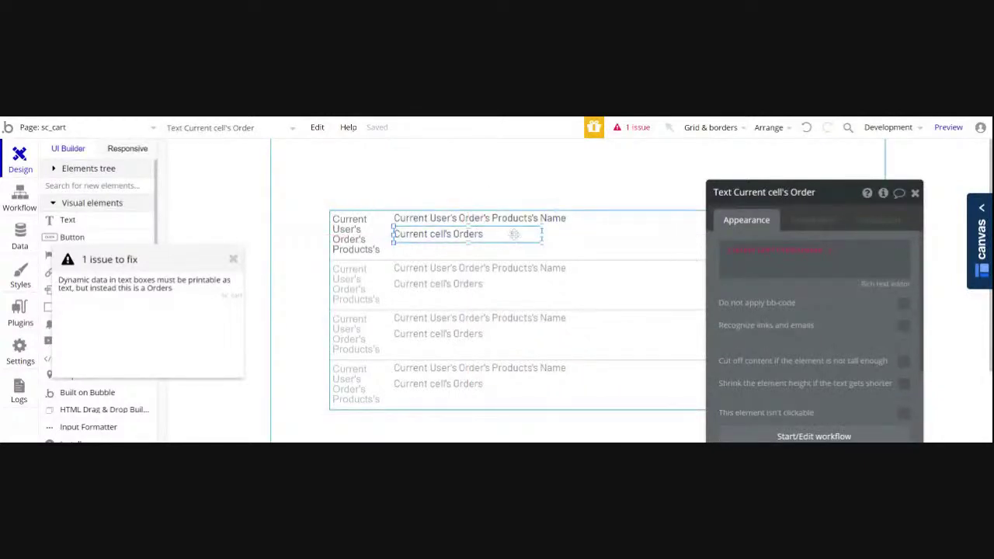
{"action": "key", "text": "Delete"}
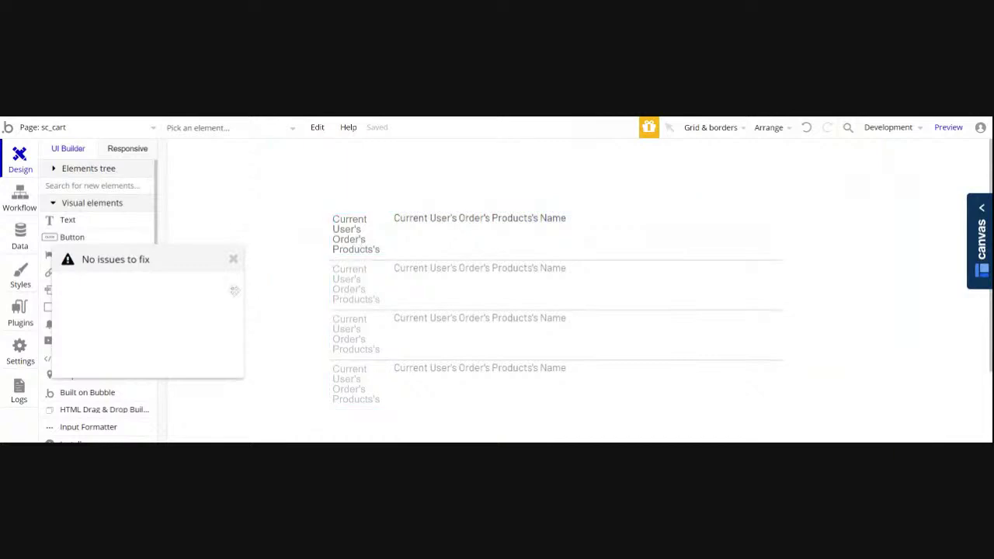
{"action": "left_click", "coordinate": [233, 259]}
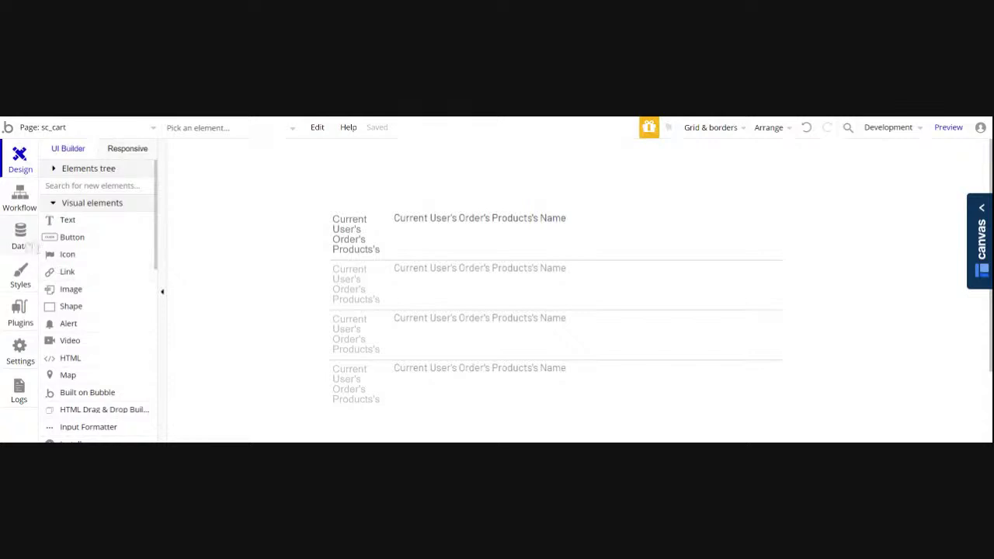
Examine the fields of the Products and Orders data types in the database
{"action": "left_click", "coordinate": [31, 244]}
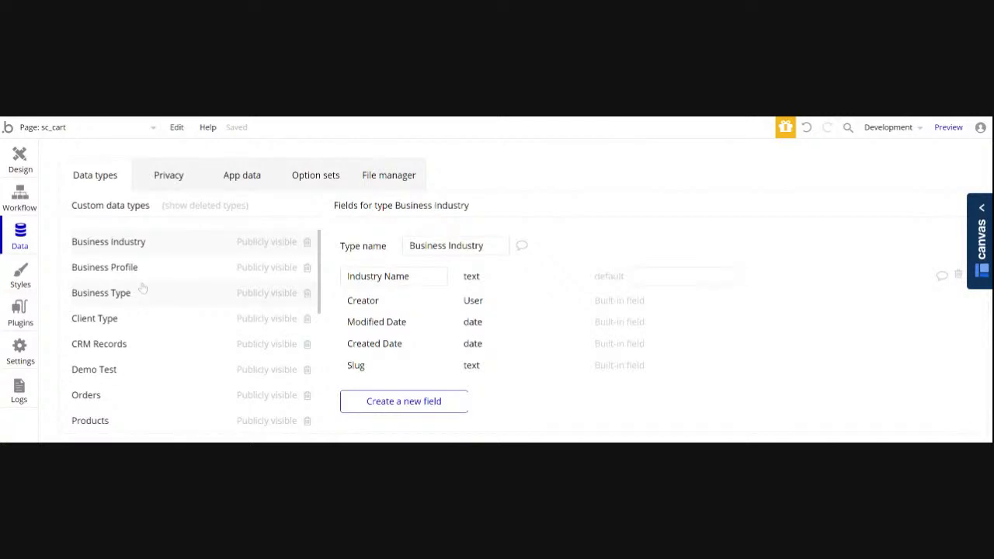
{"action": "scroll", "coordinate": [130, 283], "scroll_direction": "down", "scroll_amount": 3}
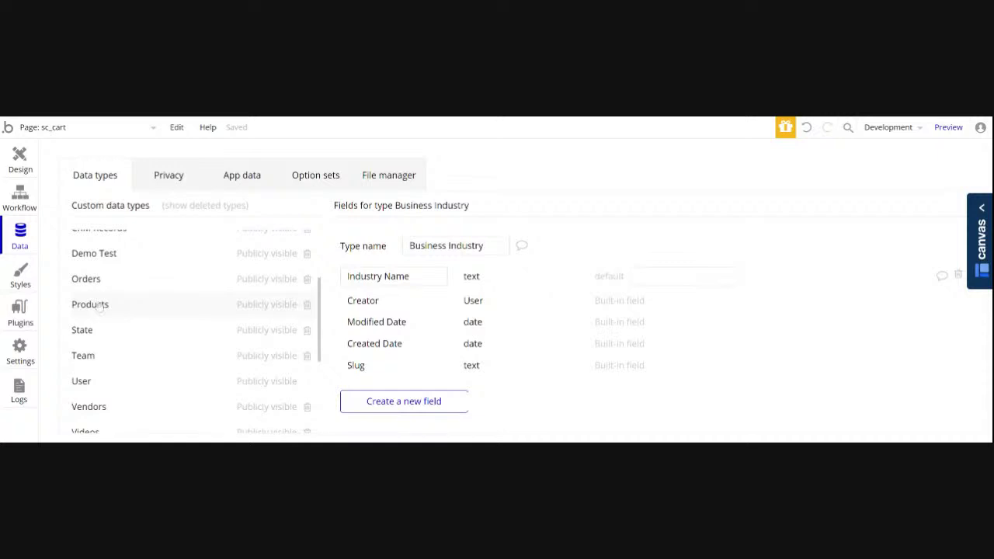
{"action": "left_click", "coordinate": [101, 307]}
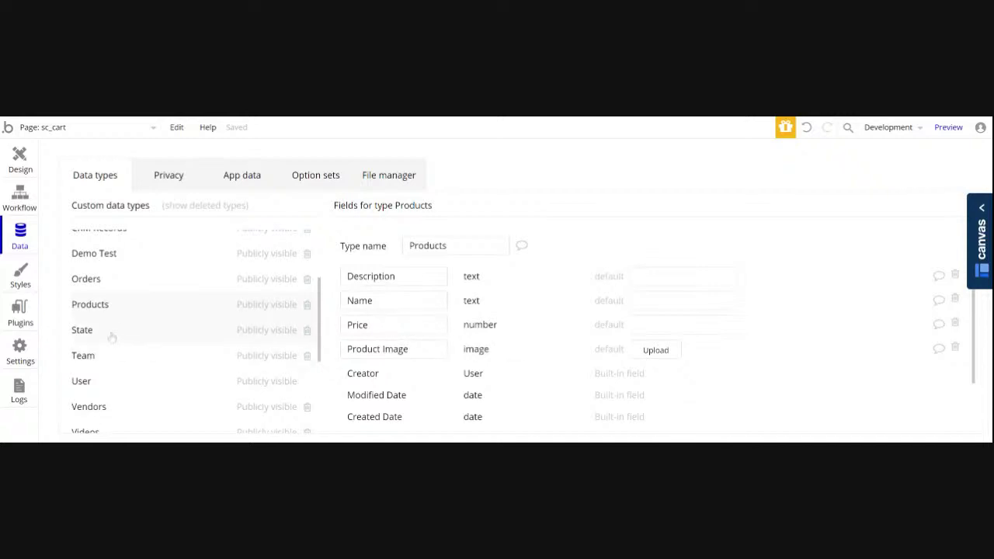
{"action": "scroll", "coordinate": [101, 340], "scroll_direction": "down", "scroll_amount": 2}
{"action": "scroll", "coordinate": [98, 339], "scroll_direction": "up", "scroll_amount": 3}
{"action": "left_click", "coordinate": [82, 282]}
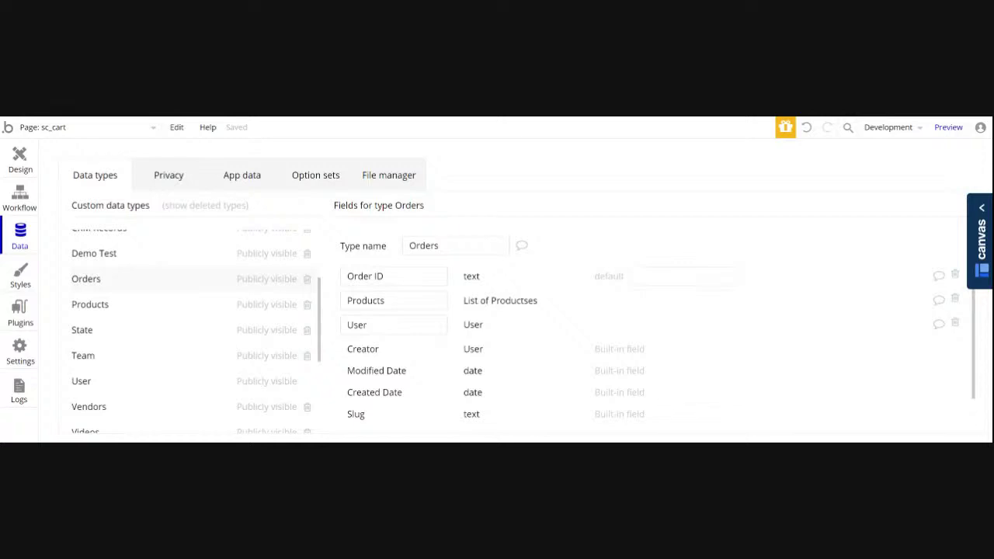
{"action": "mouse_move", "coordinate": [485, 300]}
Add a non-list field named Orders with field type Orders to the Products data type
{"action": "left_click", "coordinate": [90, 307]}
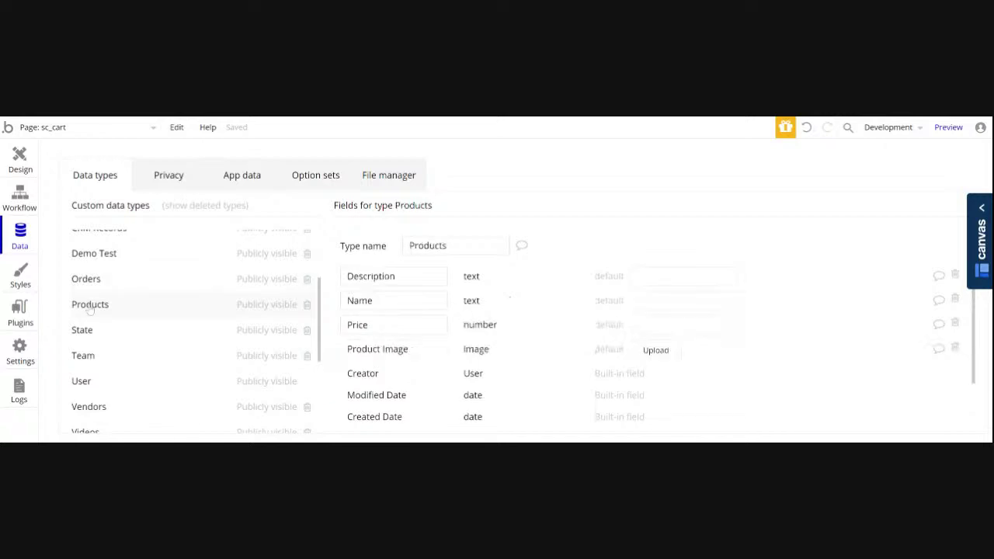
{"action": "mouse_move", "coordinate": [476, 349]}
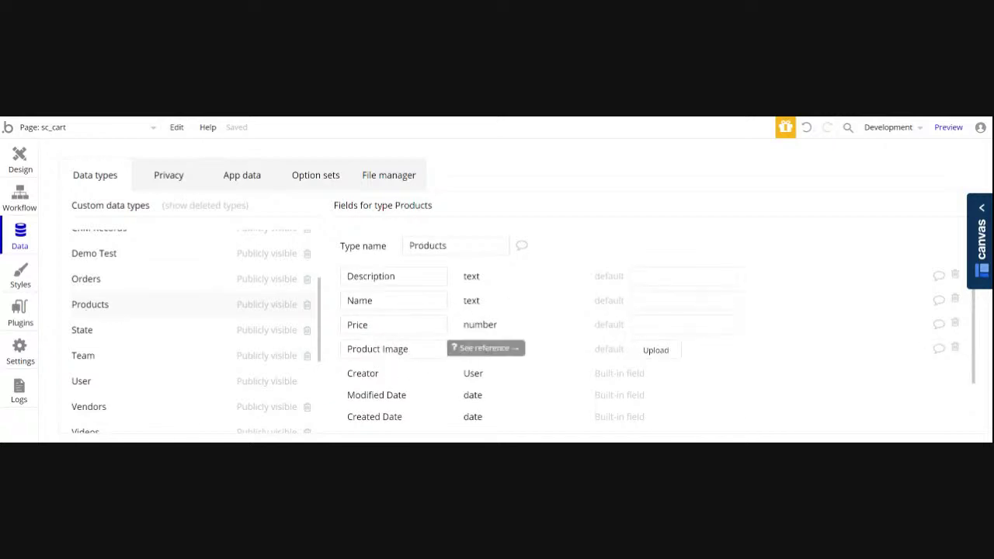
{"action": "scroll", "coordinate": [413, 362], "scroll_direction": "down", "scroll_amount": 1}
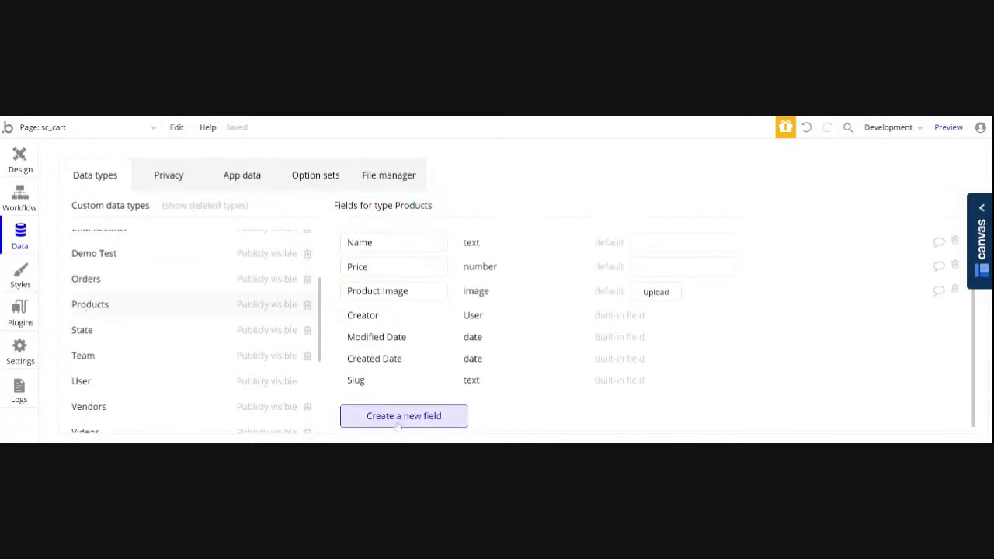
{"action": "left_click", "coordinate": [398, 419]}
{"action": "type", "text": "Orders"}
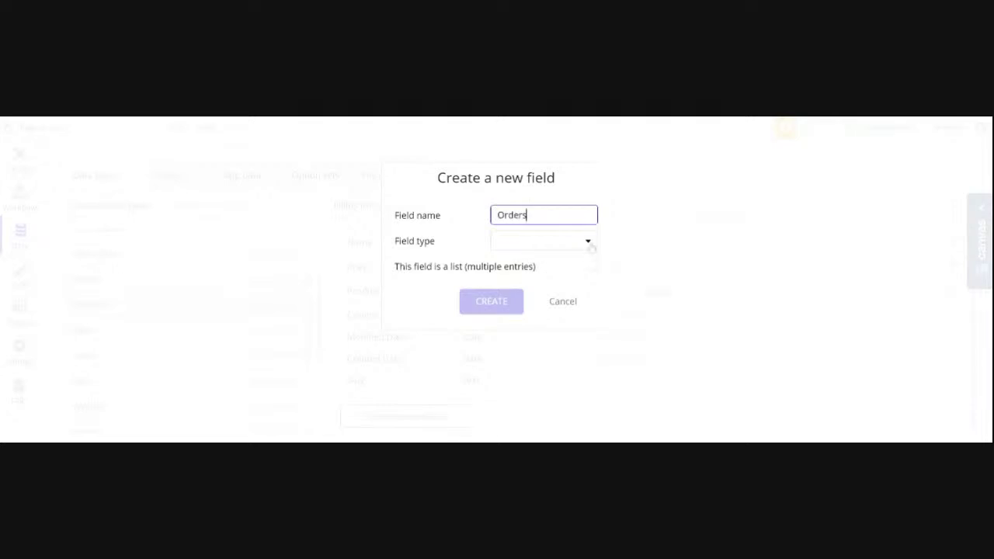
{"action": "left_click", "coordinate": [589, 243]}
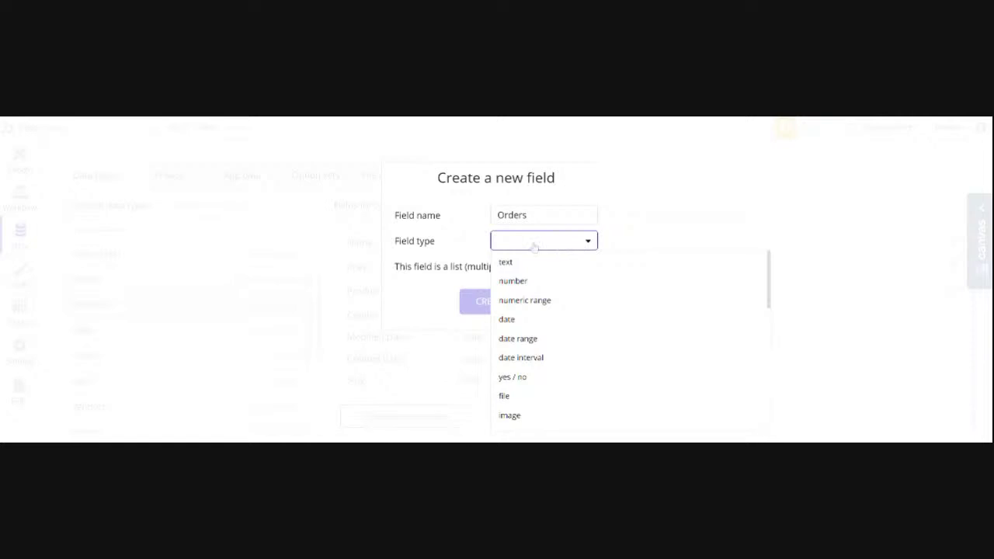
{"action": "scroll", "coordinate": [532, 357], "scroll_direction": "down", "scroll_amount": 3}
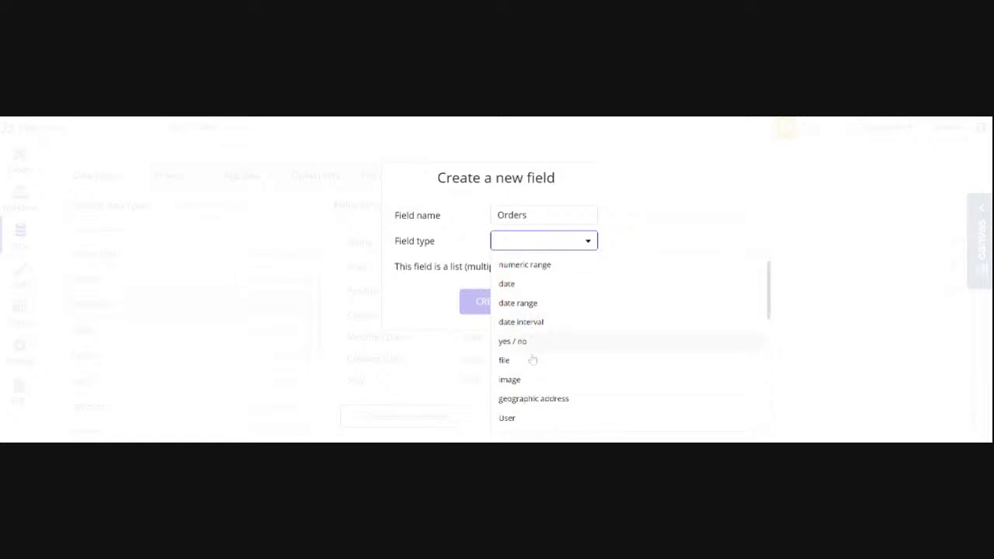
{"action": "scroll", "coordinate": [533, 357], "scroll_direction": "down", "scroll_amount": 3}
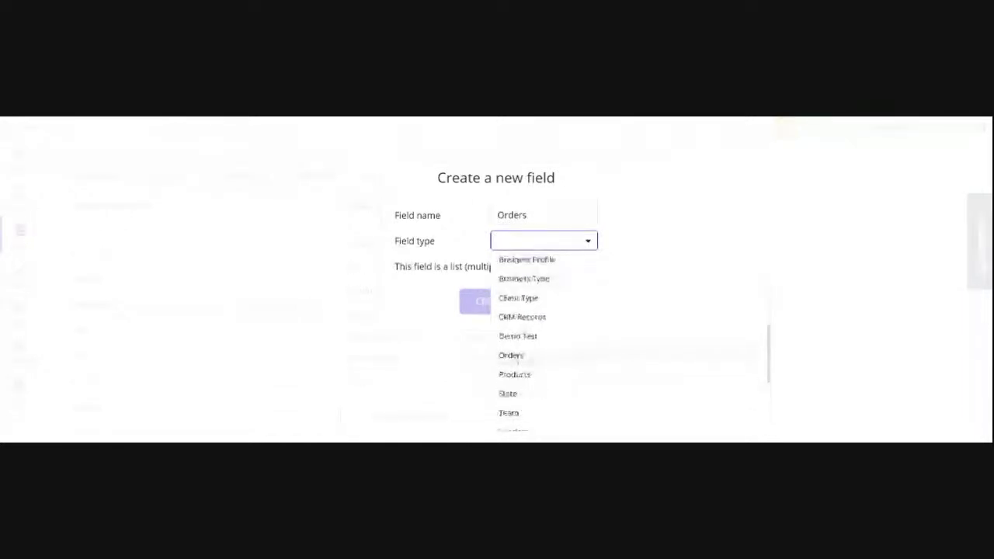
{"action": "left_click", "coordinate": [514, 356]}
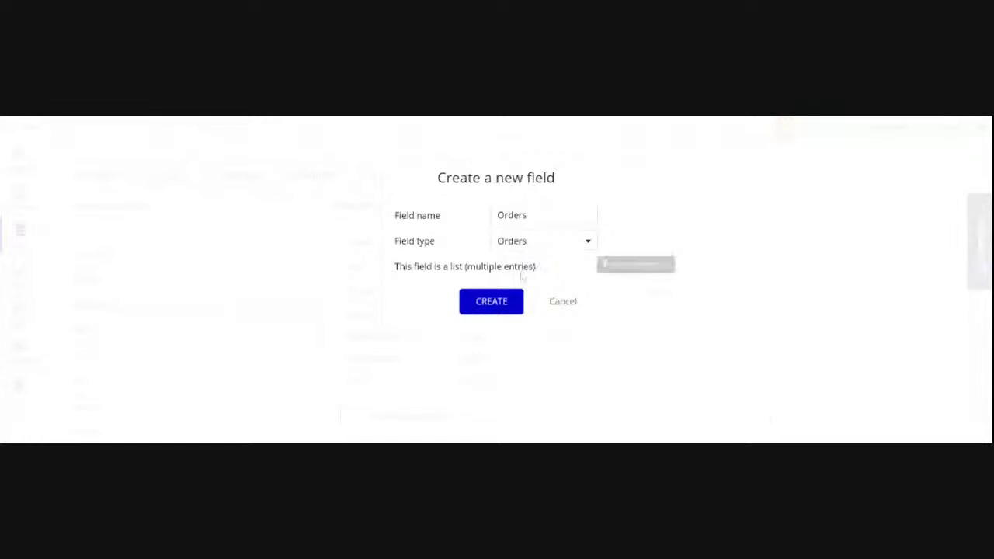
{"action": "left_click", "coordinate": [490, 302]}
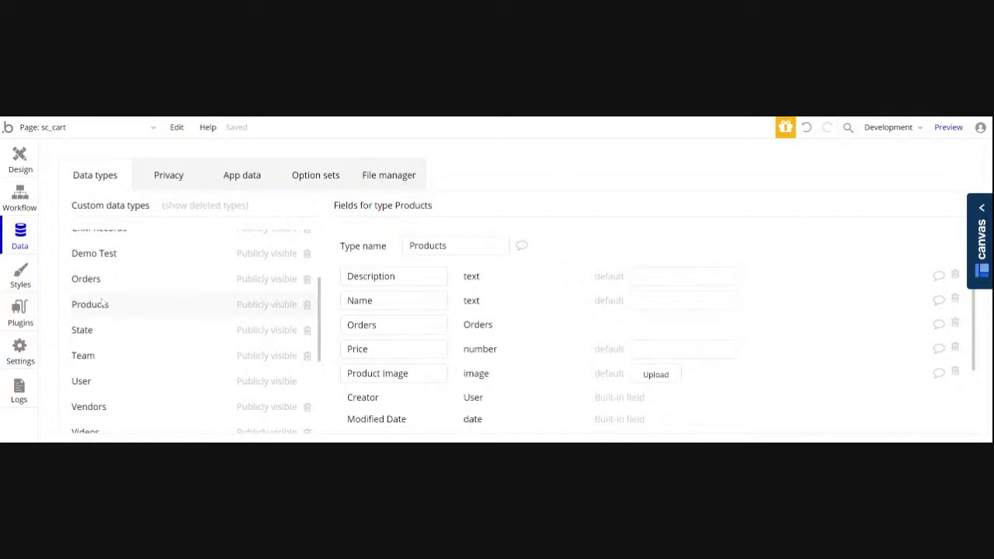
Create a new custom data type named Order Items in the database
{"action": "left_click", "coordinate": [18, 311]}
{"action": "left_click_drag", "start_coordinate": [23, 307], "coordinate": [40, 320]}
{"action": "scroll", "coordinate": [97, 355], "scroll_direction": "down", "scroll_amount": 3}
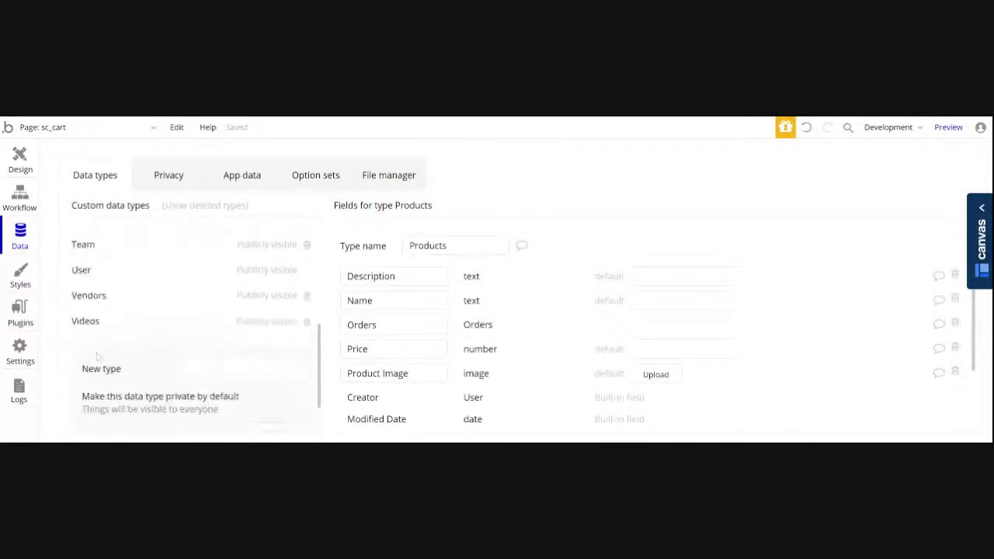
{"action": "left_click", "coordinate": [243, 364]}
{"action": "type", "text": "O"}
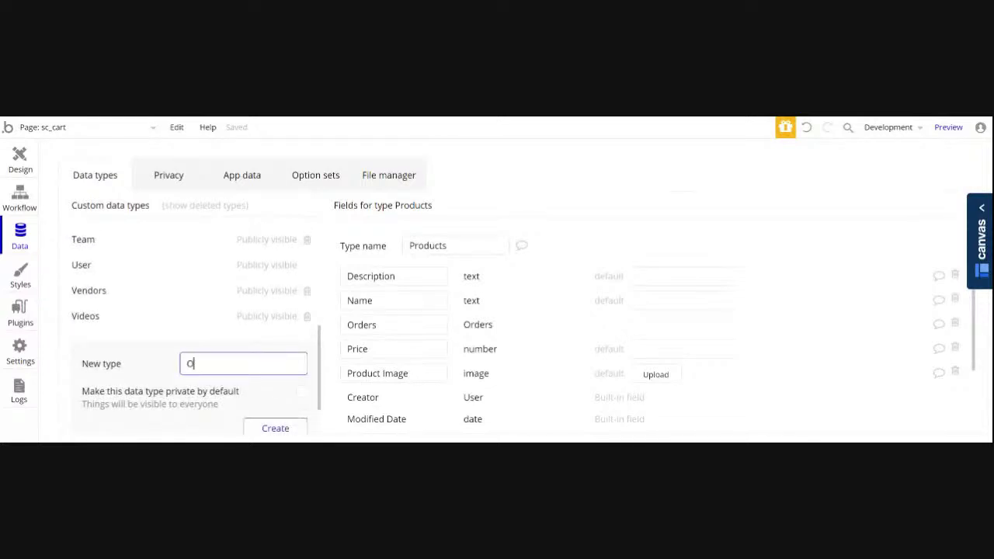
{"action": "type", "text": "rder Items"}
{"action": "left_click", "coordinate": [276, 428]}
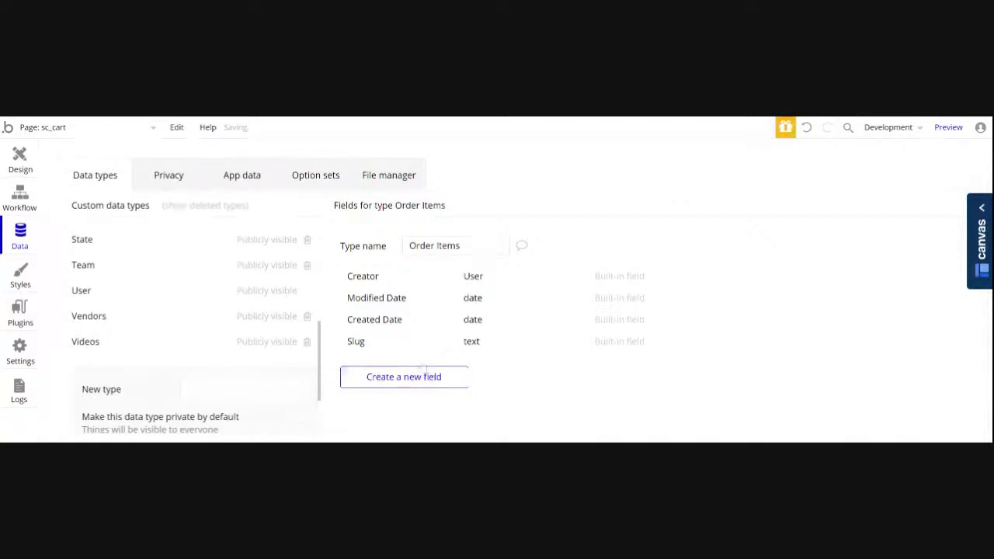
Add a non-list field named Products with field type Products to the Order Items data type
{"action": "left_click", "coordinate": [380, 380]}
{"action": "type", "text": "Products"}
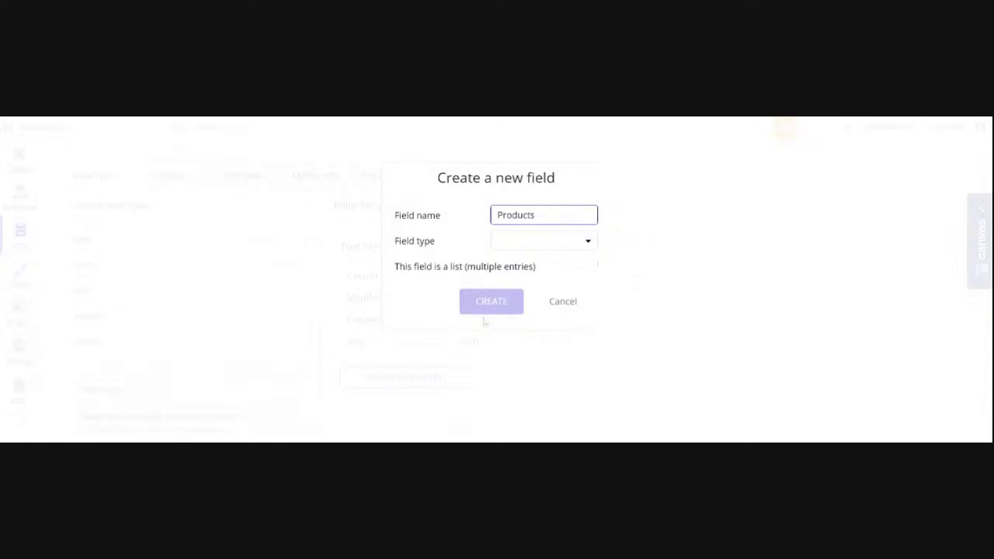
{"action": "left_click", "coordinate": [550, 244]}
{"action": "scroll", "coordinate": [543, 303], "scroll_direction": "down", "scroll_amount": 5}
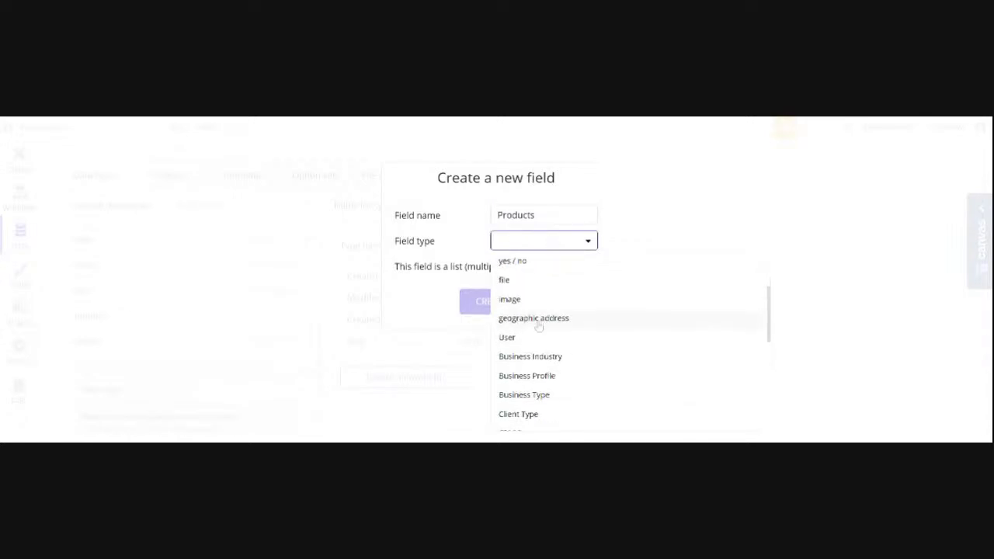
{"action": "scroll", "coordinate": [538, 359], "scroll_direction": "down", "scroll_amount": 2}
{"action": "left_click", "coordinate": [516, 334]}
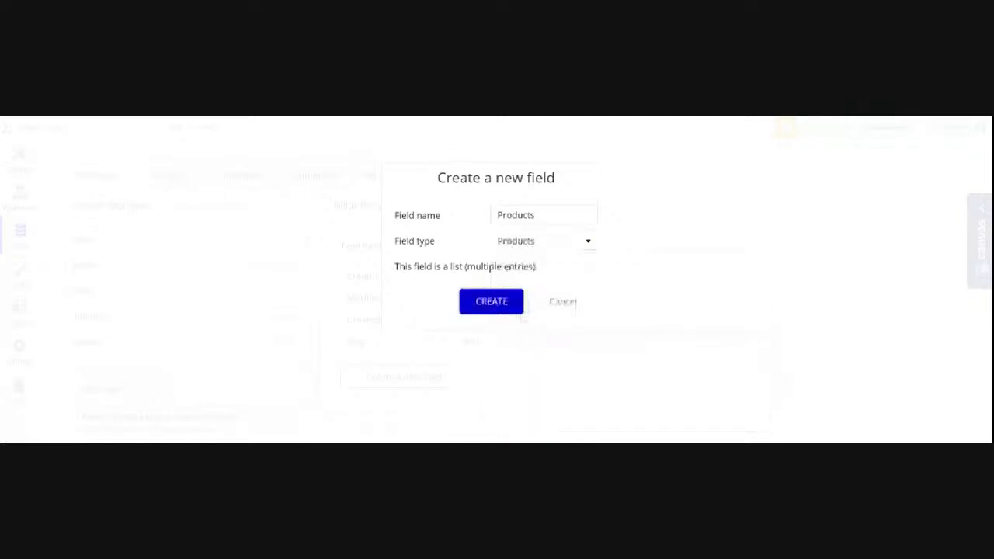
{"action": "left_click", "coordinate": [492, 302]}
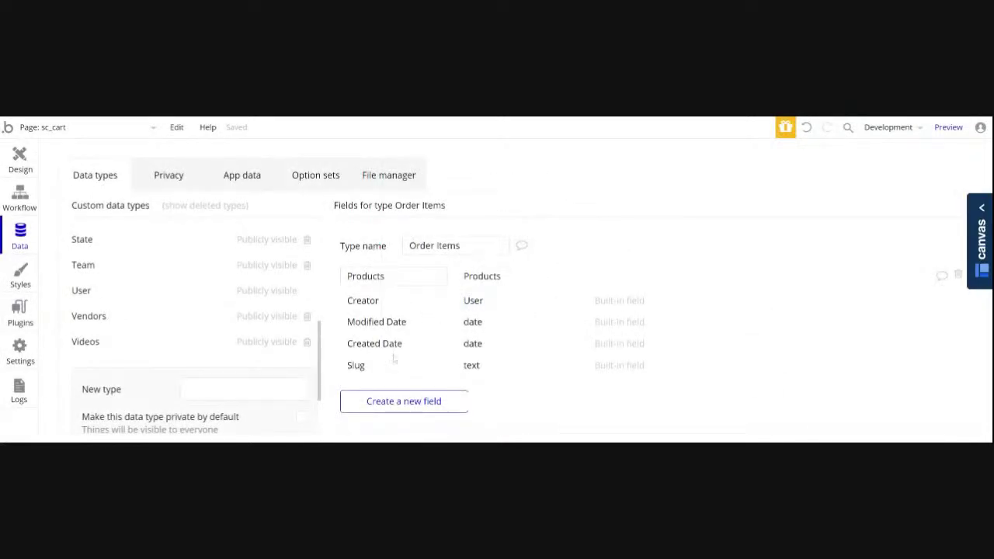
Add a non-list field named Orders with field type Orders to the Order Items data type
{"action": "left_click", "coordinate": [400, 402]}
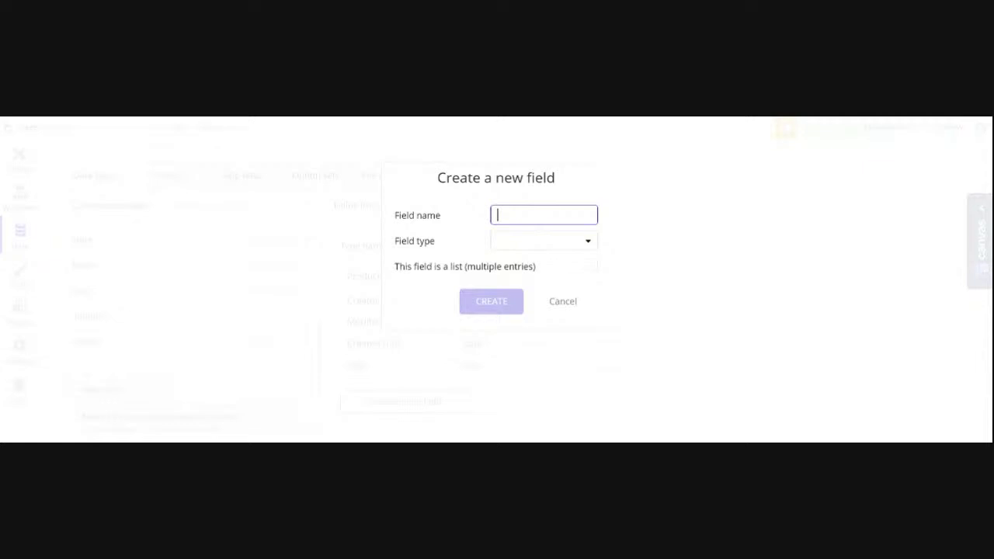
{"action": "type", "text": "Orders"}
{"action": "left_click", "coordinate": [587, 241]}
{"action": "scroll", "coordinate": [525, 342], "scroll_direction": "down", "scroll_amount": 2}
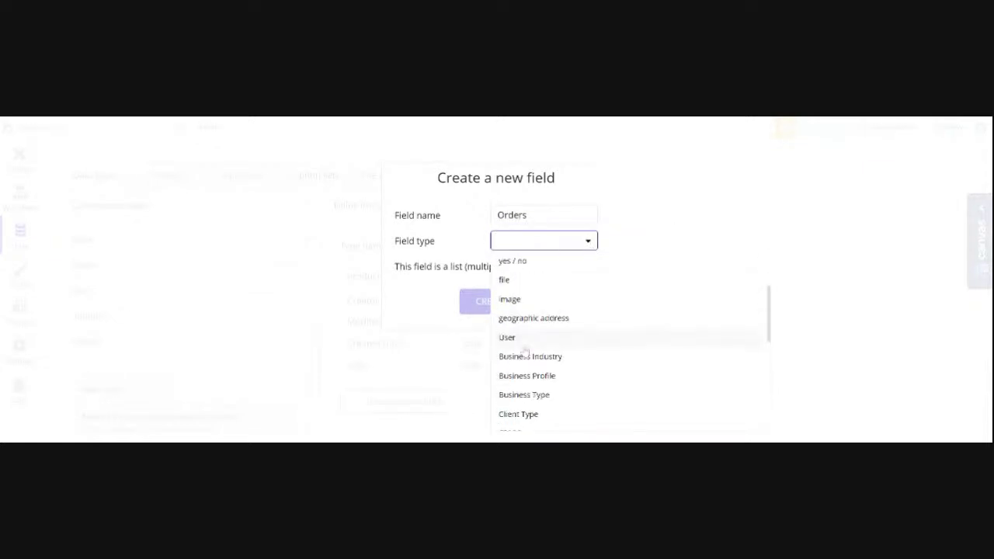
{"action": "scroll", "coordinate": [533, 413], "scroll_direction": "down", "scroll_amount": 3}
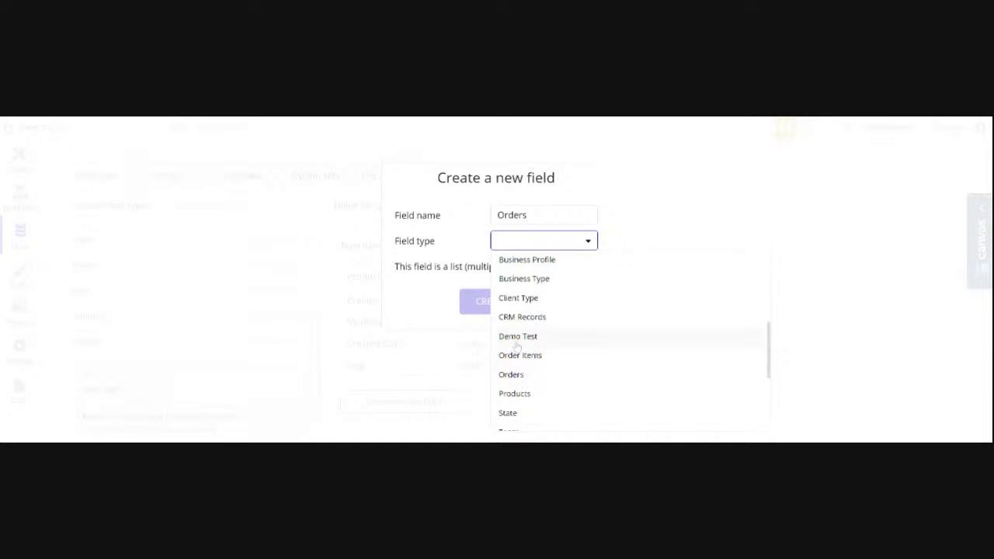
{"action": "left_click", "coordinate": [511, 376]}
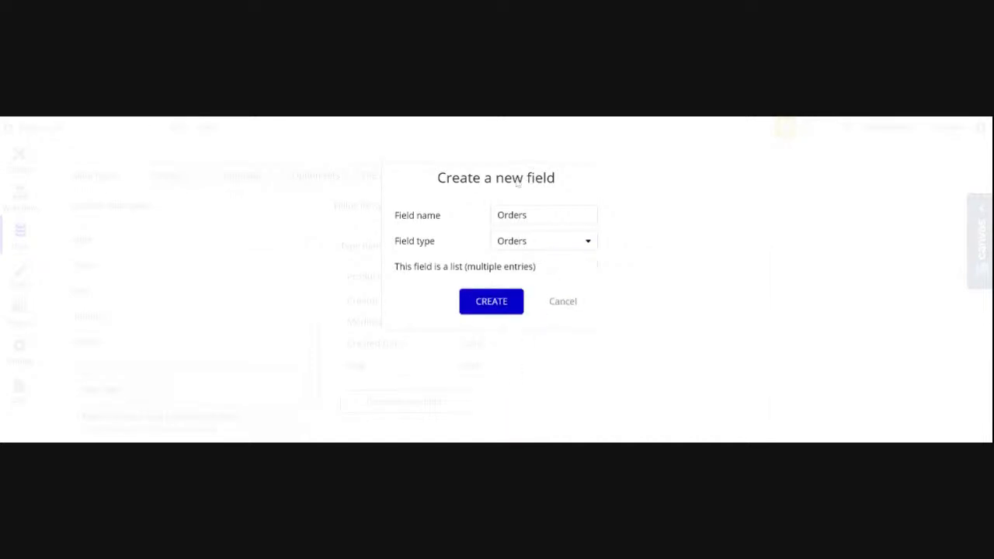
{"action": "mouse_move", "coordinate": [525, 249]}
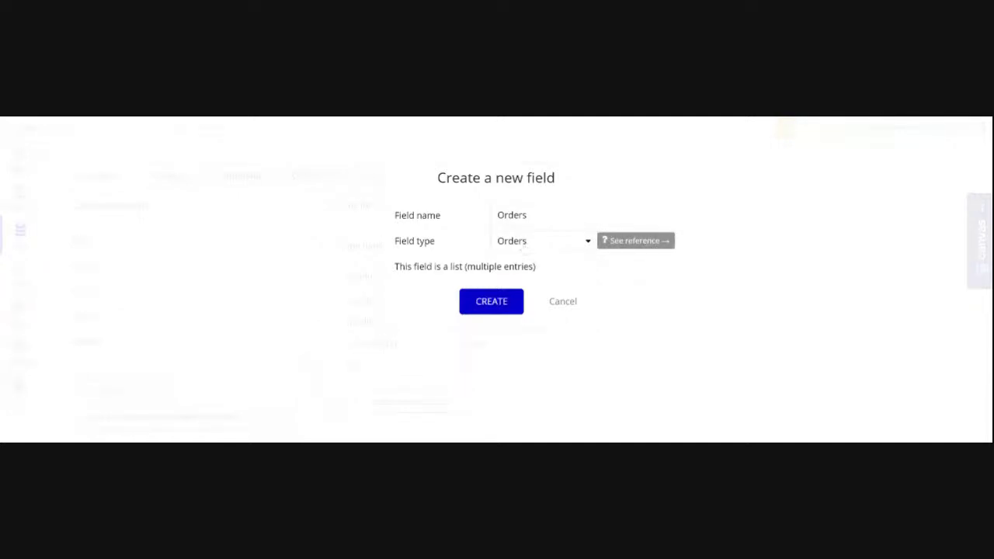
{"action": "left_click", "coordinate": [492, 306]}
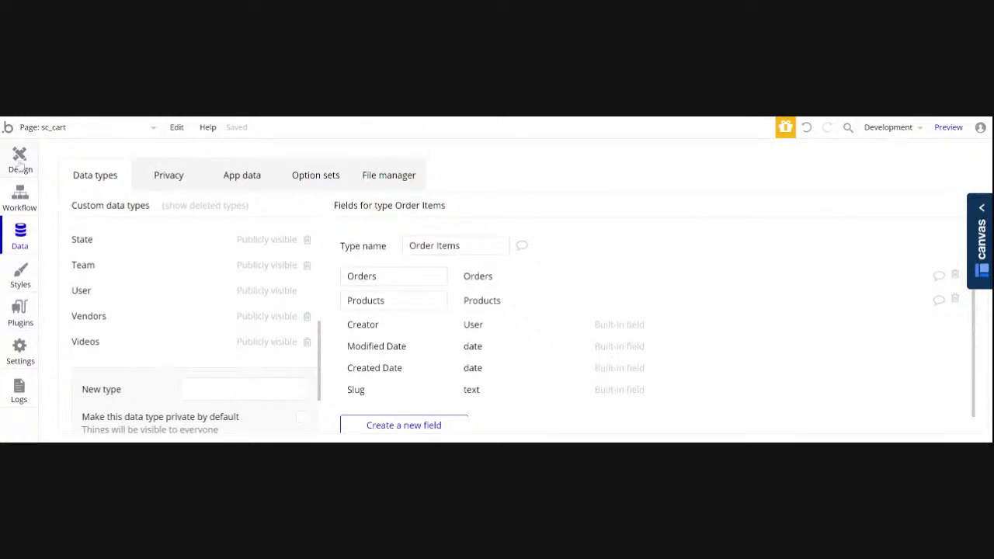
Change the type of content of the repeating group on the sc_cart page to Order Items
{"action": "left_click", "coordinate": [19, 159]}
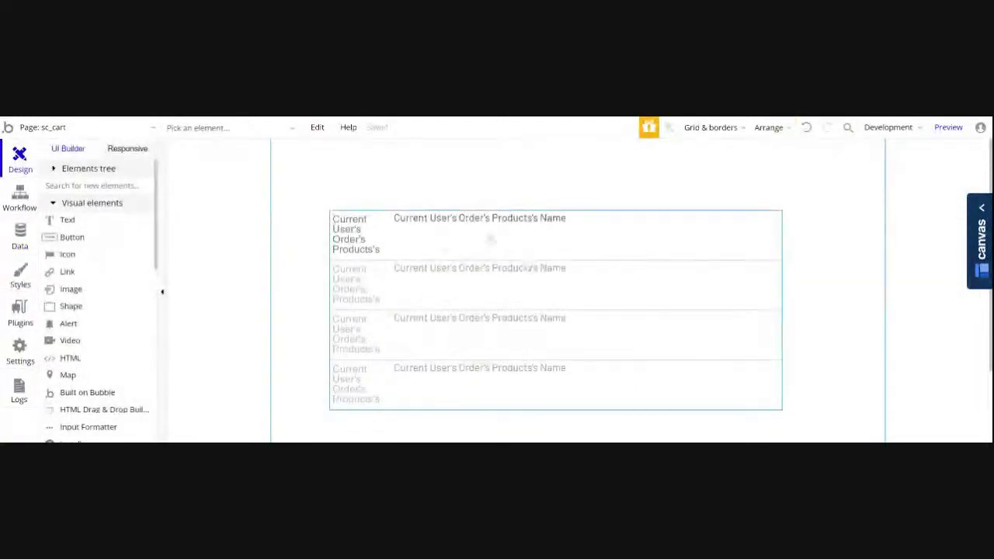
{"action": "right_click", "coordinate": [761, 243]}
{"action": "left_click", "coordinate": [782, 126]}
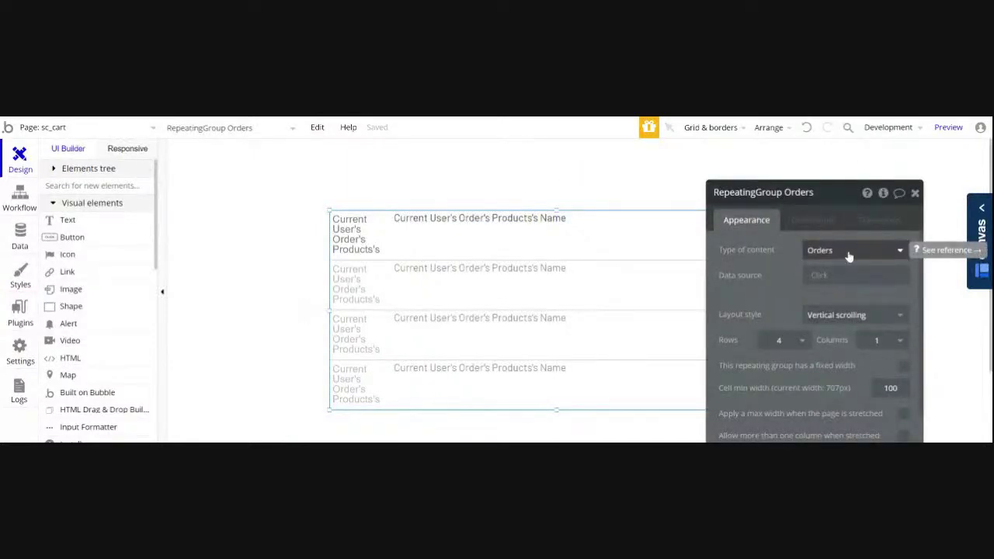
{"action": "left_click", "coordinate": [849, 254]}
{"action": "scroll", "coordinate": [776, 337], "scroll_direction": "down", "scroll_amount": 1}
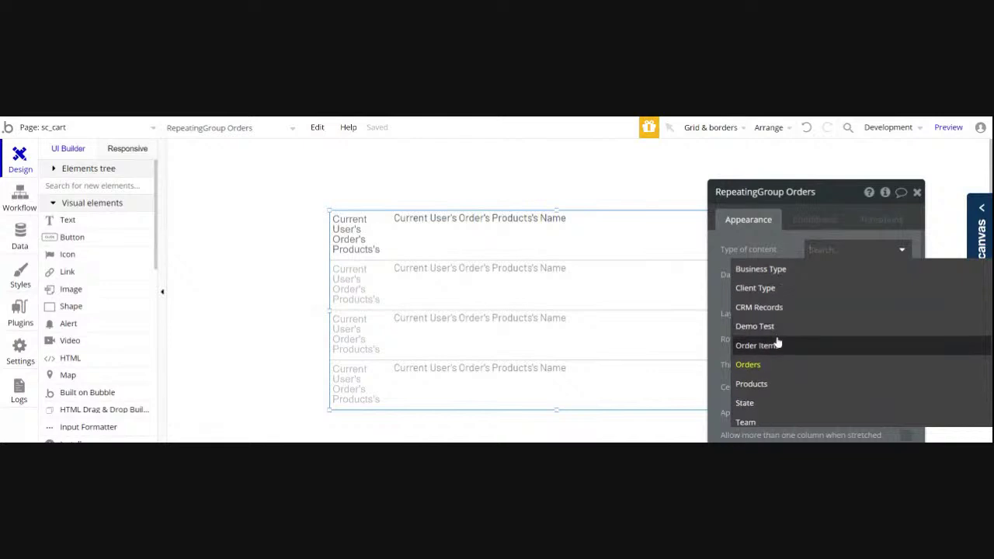
{"action": "left_click", "coordinate": [770, 348]}
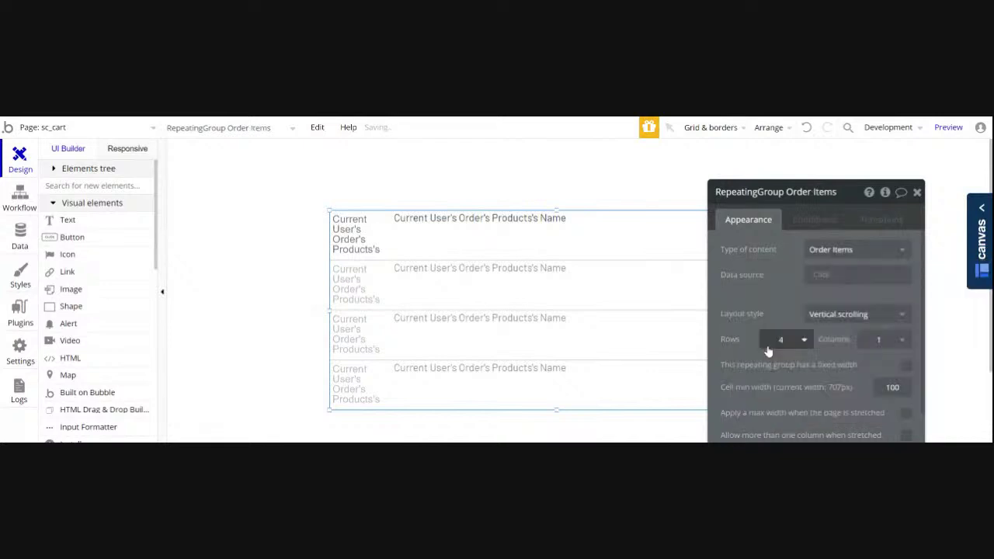
{"action": "left_click", "coordinate": [823, 279]}
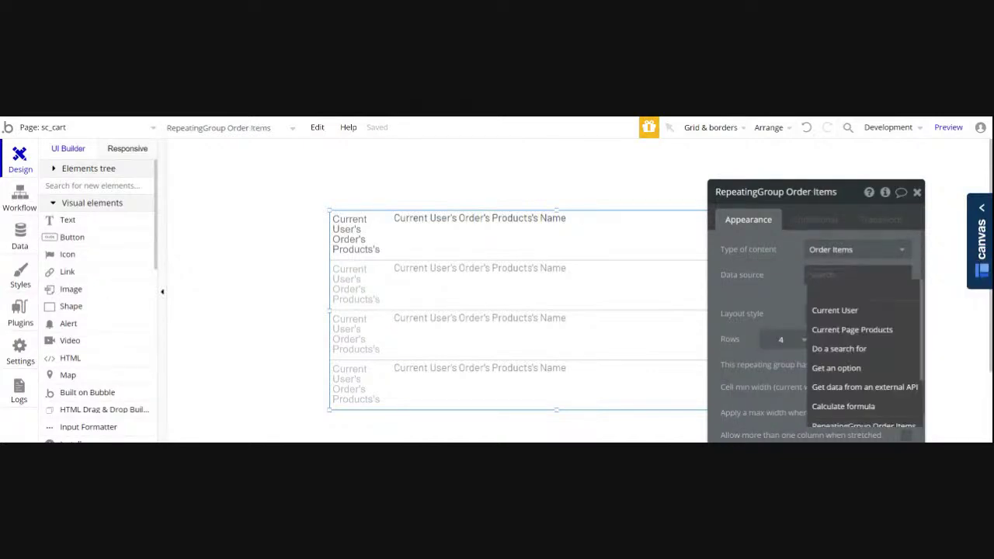
{"action": "left_click", "coordinate": [839, 333]}
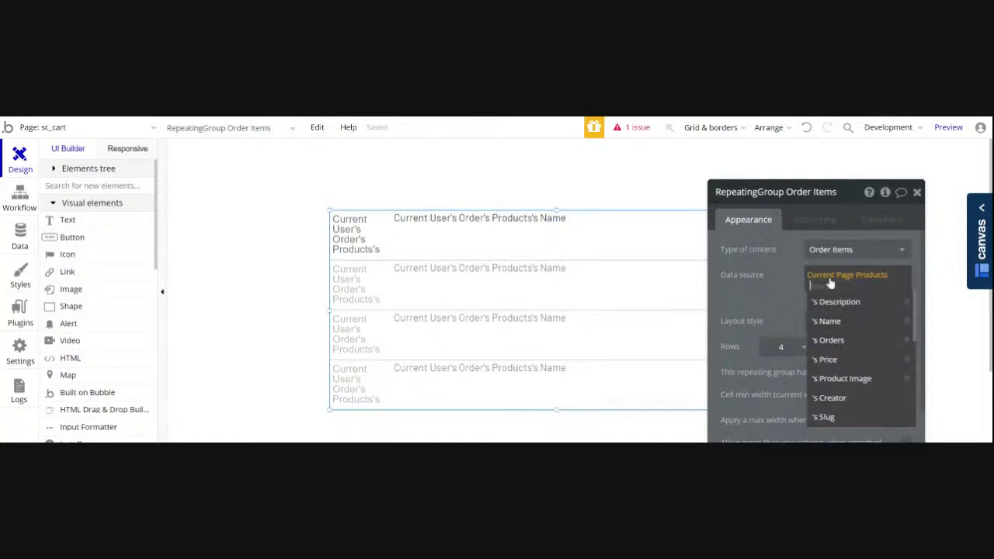
{"action": "left_click", "coordinate": [877, 281]}
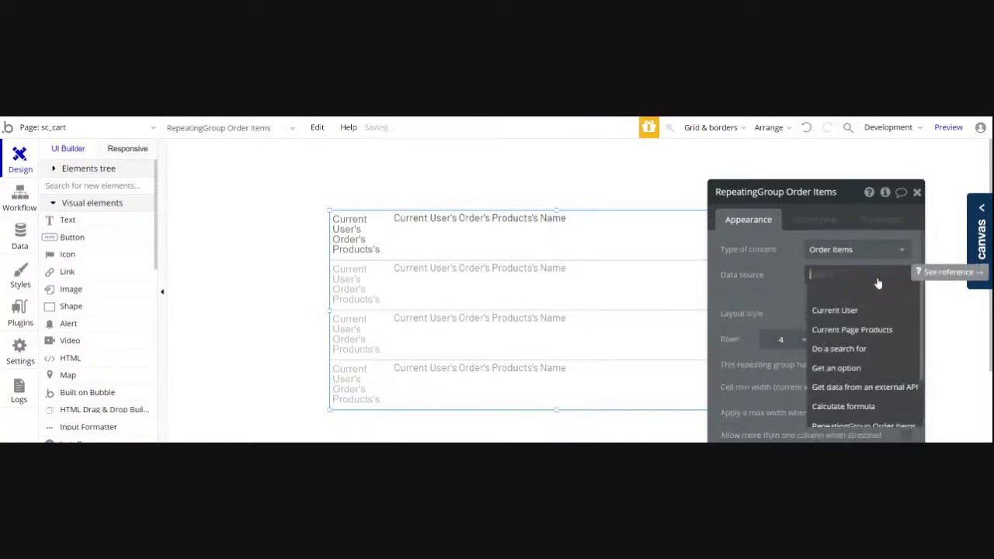
{"action": "scroll", "coordinate": [847, 343], "scroll_direction": "down", "scroll_amount": 3}
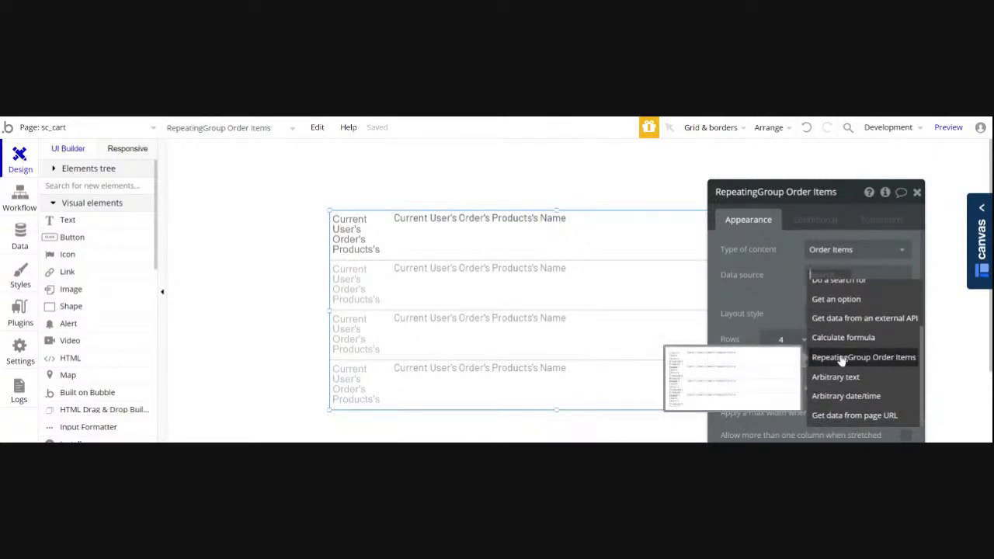
{"action": "scroll", "coordinate": [847, 380], "scroll_direction": "up", "scroll_amount": 3}
{"action": "left_click", "coordinate": [776, 295]}
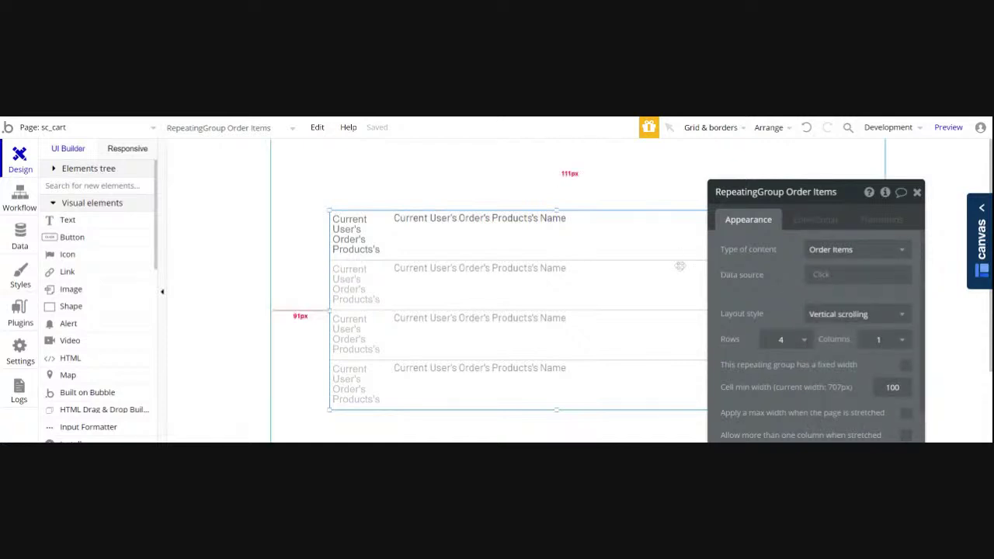
Duplicate the product name text and place the copy directly beneath the original in the repeating group's first cell
{"action": "left_click", "coordinate": [358, 237]}
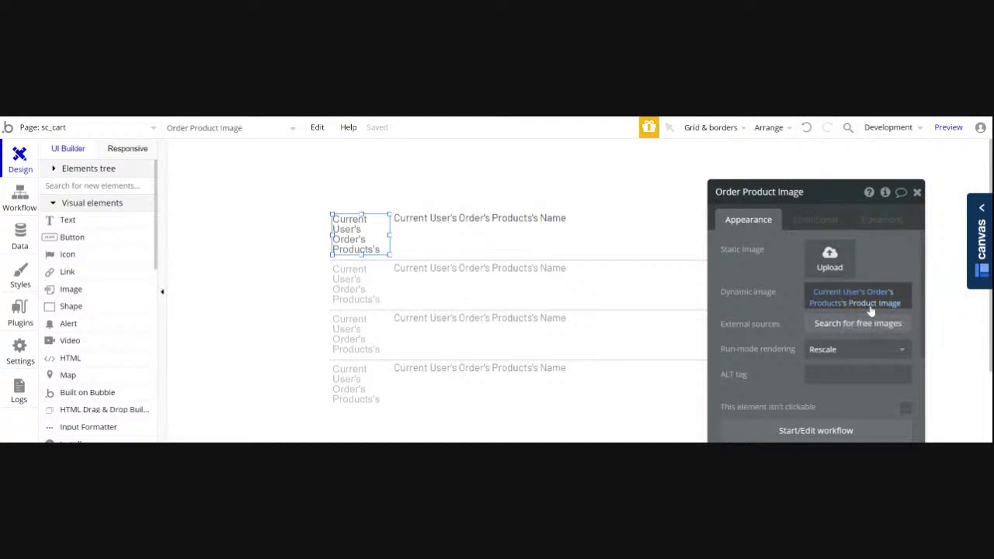
{"action": "left_click", "coordinate": [498, 221]}
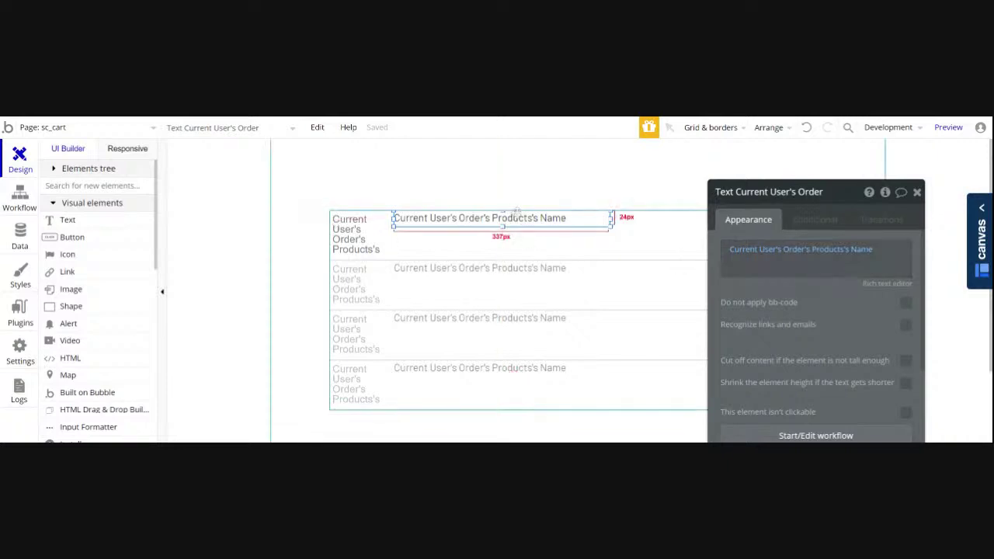
{"action": "left_click_drag", "start_coordinate": [518, 219], "coordinate": [499, 236]}
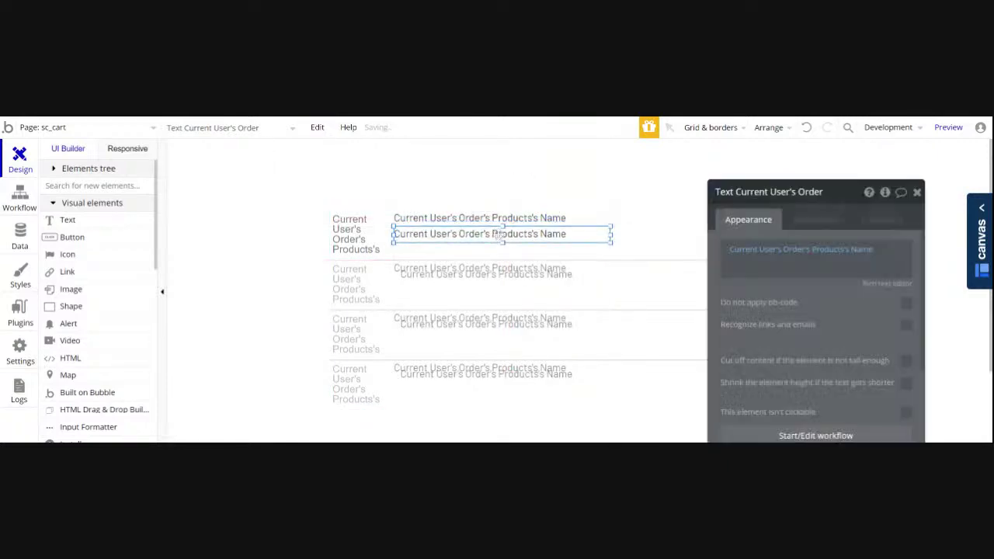
Set the copied text's dynamic expression to Current User's Order's Products's Price
{"action": "left_click", "coordinate": [846, 250]}
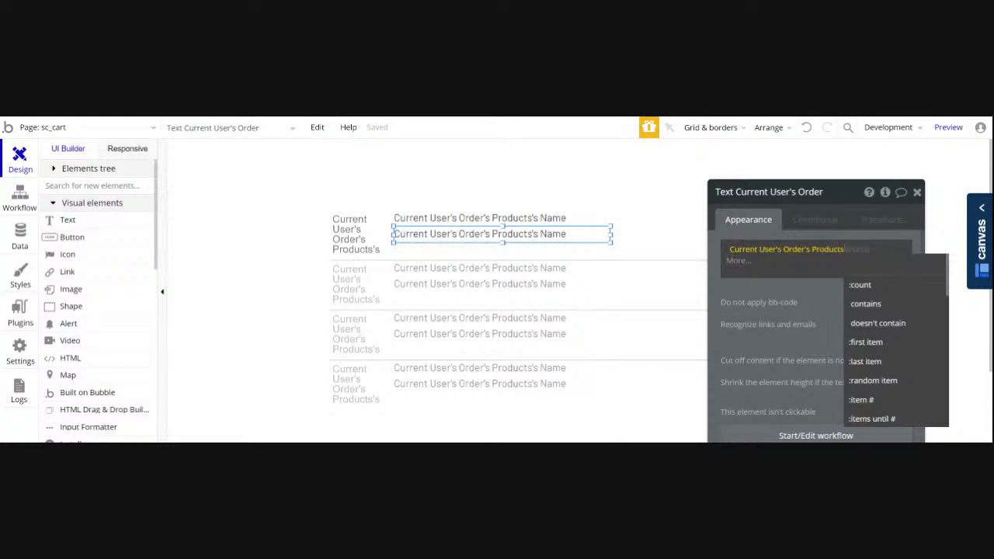
{"action": "scroll", "coordinate": [885, 342], "scroll_direction": "down", "scroll_amount": 2}
{"action": "scroll", "coordinate": [881, 347], "scroll_direction": "down", "scroll_amount": 3}
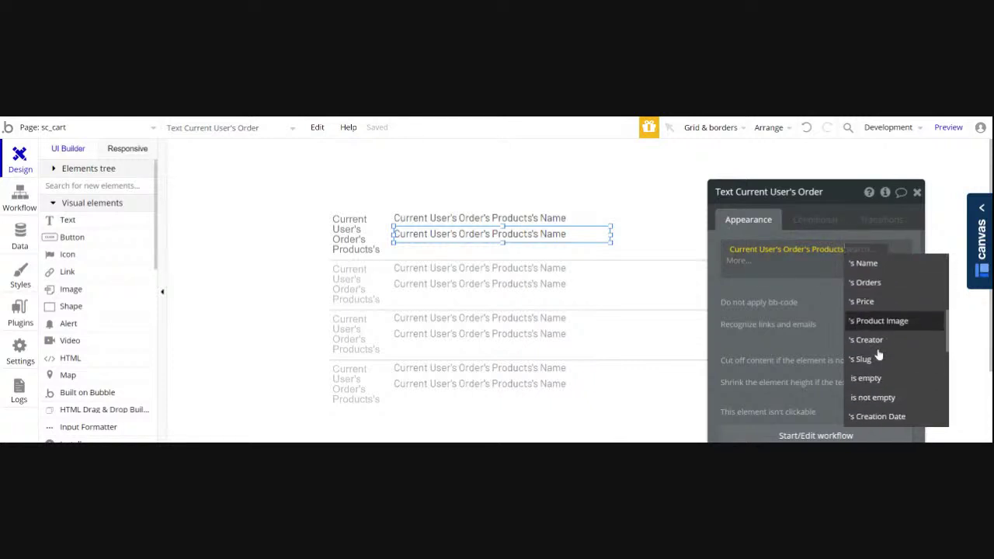
{"action": "left_click", "coordinate": [865, 304]}
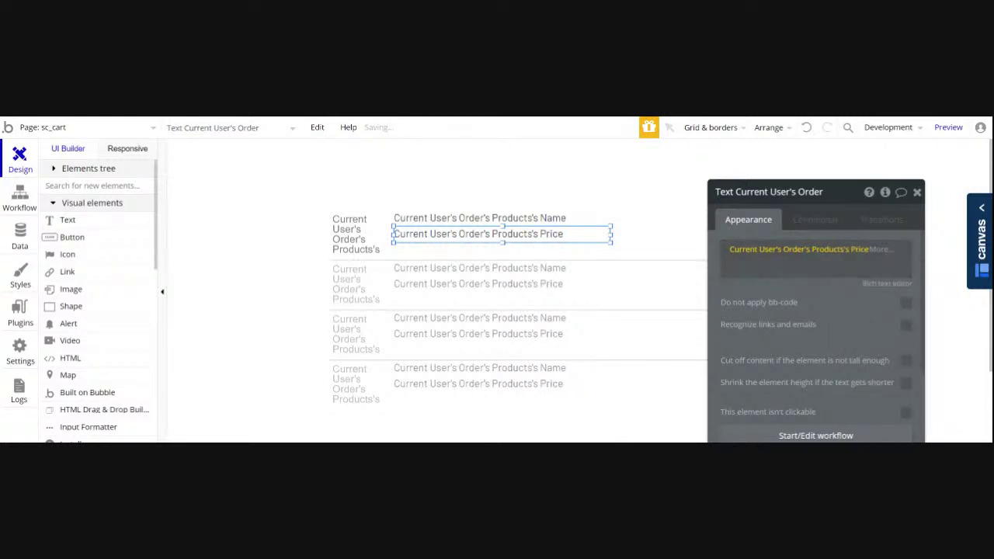
{"action": "left_click", "coordinate": [636, 262]}
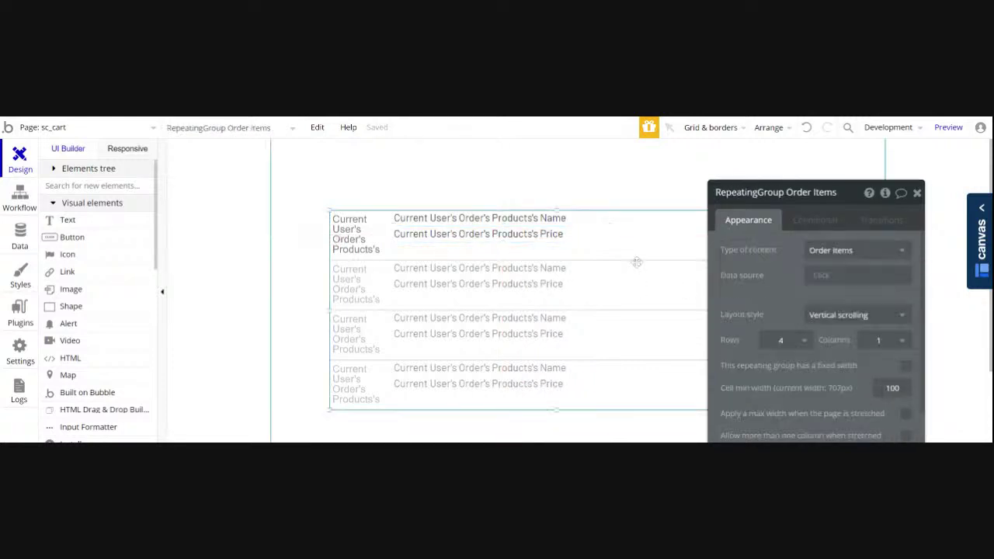
Add a text element about 191 by 33 px below the repeating group, reading "Pick Products for Purchase"
{"action": "left_click", "coordinate": [618, 186]}
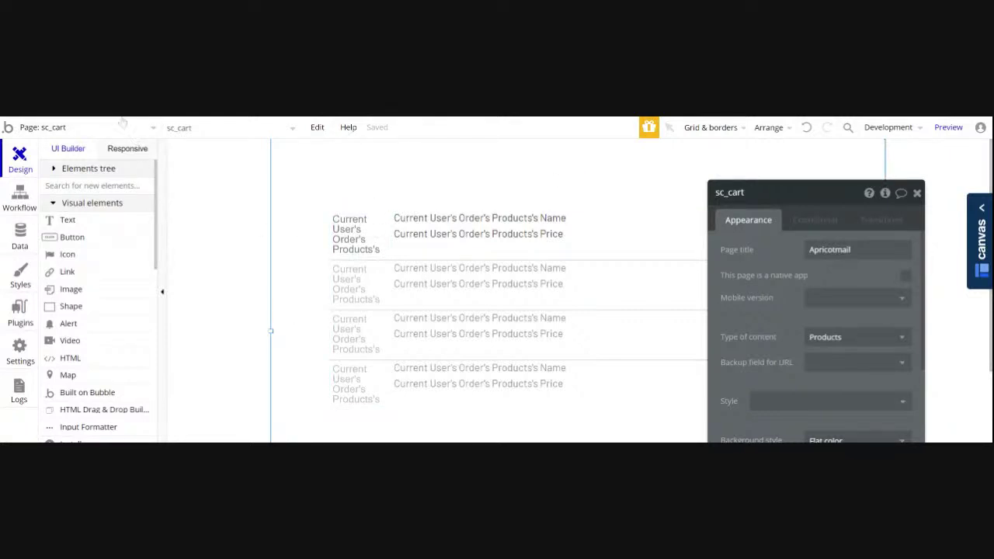
{"action": "scroll", "coordinate": [435, 233], "scroll_direction": "down", "scroll_amount": 2}
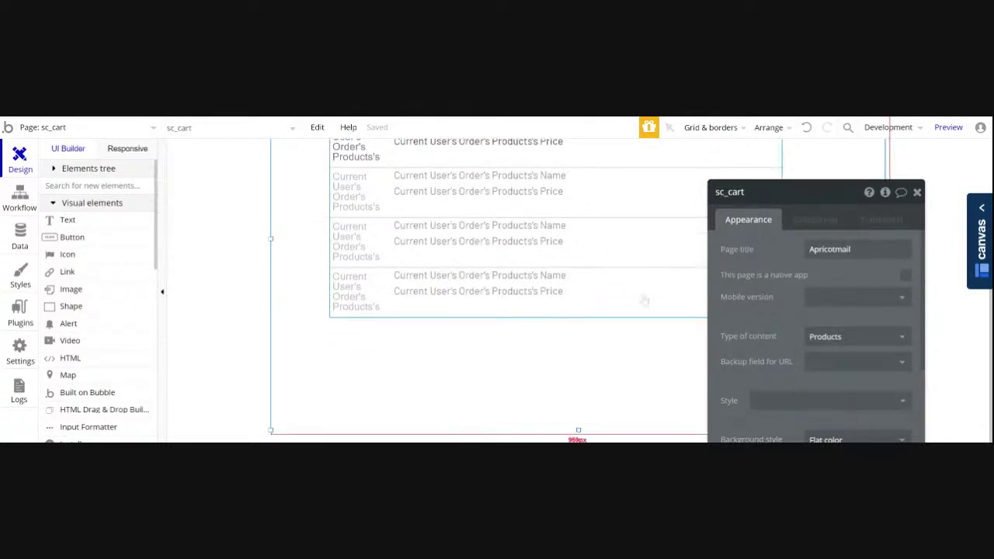
{"action": "left_click", "coordinate": [917, 193]}
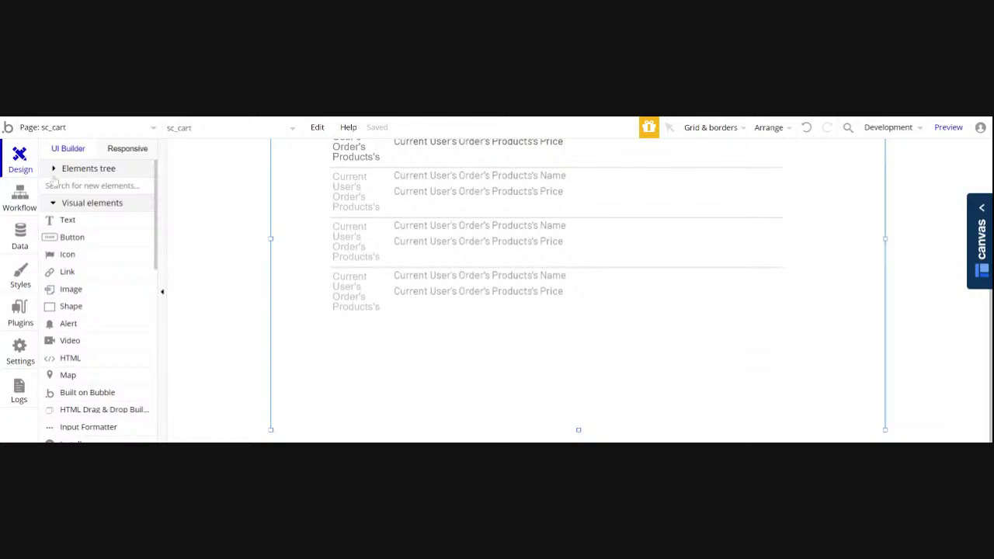
{"action": "left_click", "coordinate": [67, 220]}
{"action": "mouse_move", "coordinate": [323, 334]}
{"action": "left_mouse_down"}
{"action": "mouse_move", "coordinate": [441, 346]}
{"action": "mouse_move", "coordinate": [451, 359]}
{"action": "left_mouse_up"}
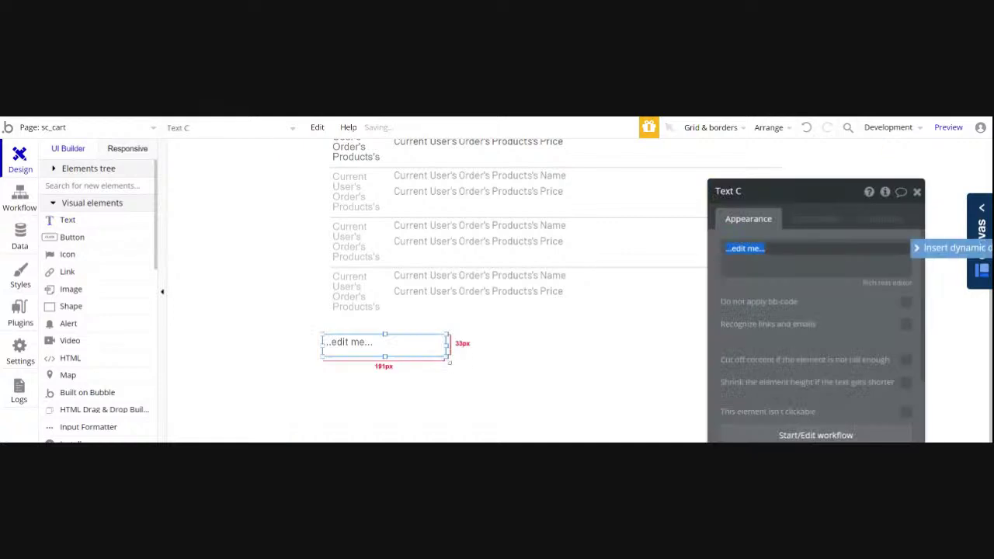
{"action": "type", "text": "Pi"}
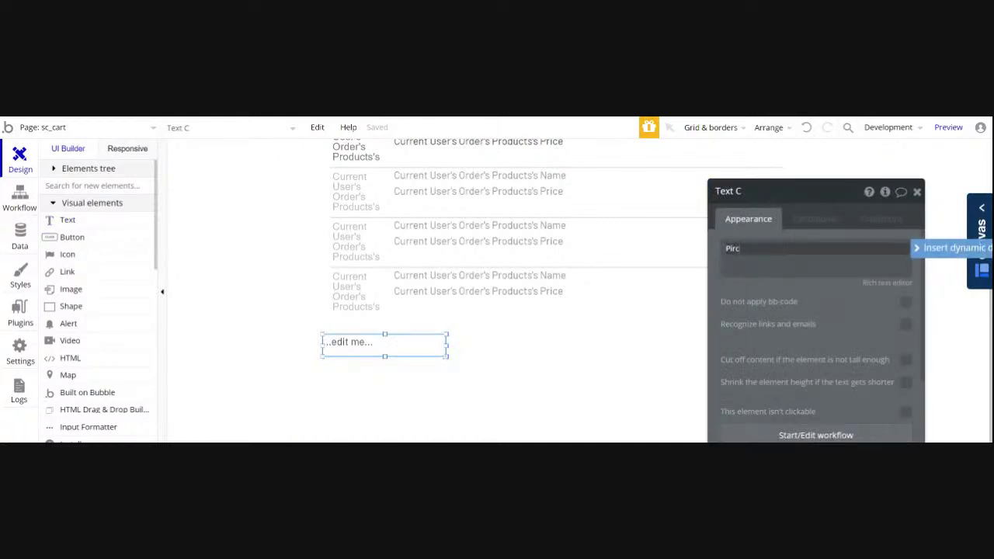
{"action": "type", "text": "ck Products for Purchase"}
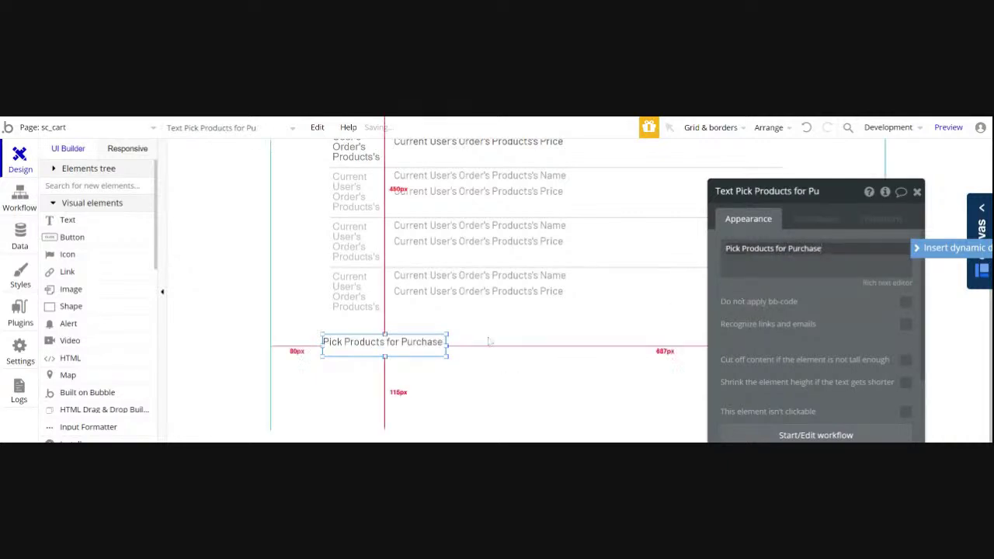
Duplicate the "Pick Products for Purchase" text, place the copy below and slightly right of it, and change its wording to "Order Items"
{"action": "left_click", "coordinate": [431, 343]}
{"action": "key", "text": "ctrl+c"}
{"action": "key", "text": "ctrl+v"}
{"action": "left_click_drag", "start_coordinate": [431, 344], "coordinate": [448, 369]}
{"action": "double_click", "coordinate": [448, 370]}
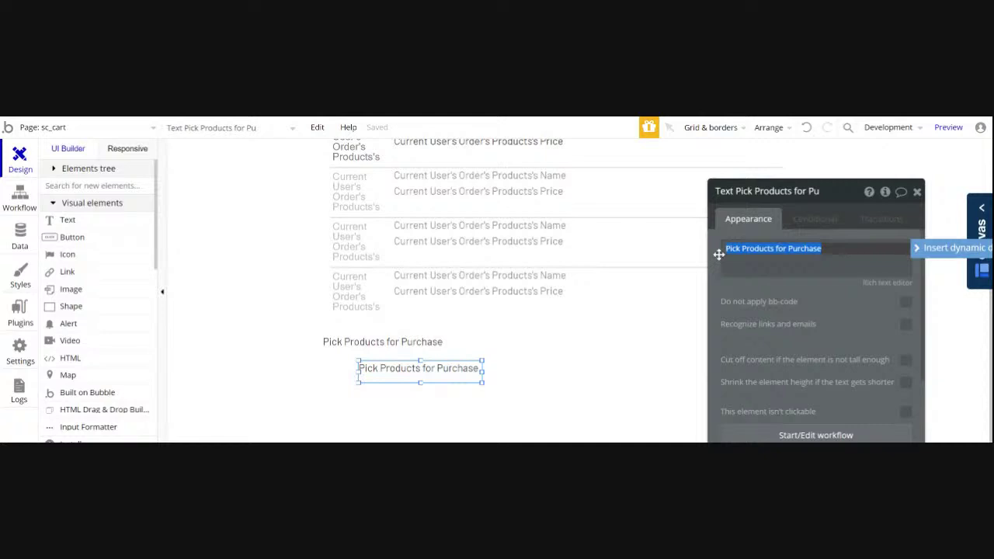
{"action": "type", "text": "\"Order Items"}
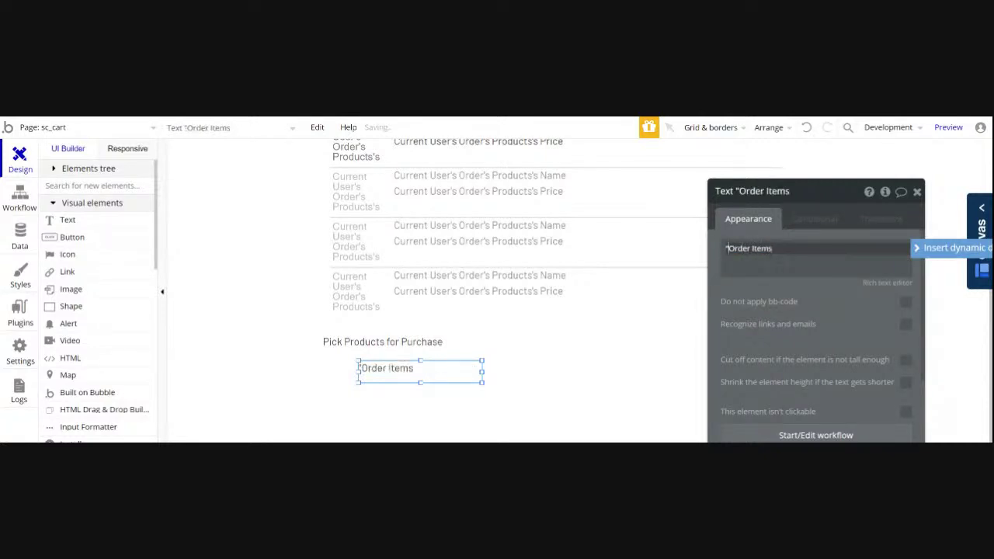
{"action": "left_click", "coordinate": [358, 370]}
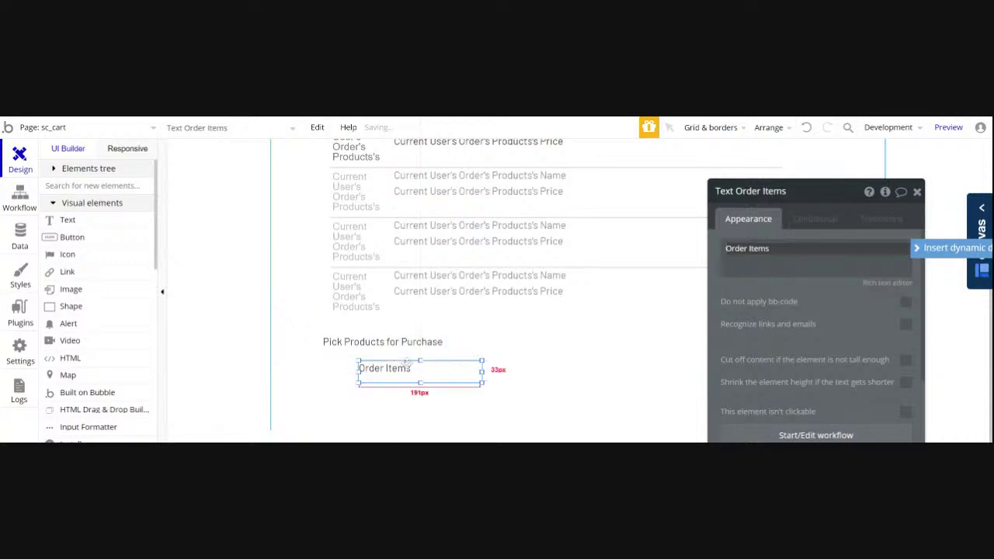
Add a copy of the "Order Items" text below and further right of it, and change its wording to "Order"
{"action": "left_click_drag", "start_coordinate": [418, 368], "coordinate": [471, 394]}
{"action": "double_click", "coordinate": [471, 394]}
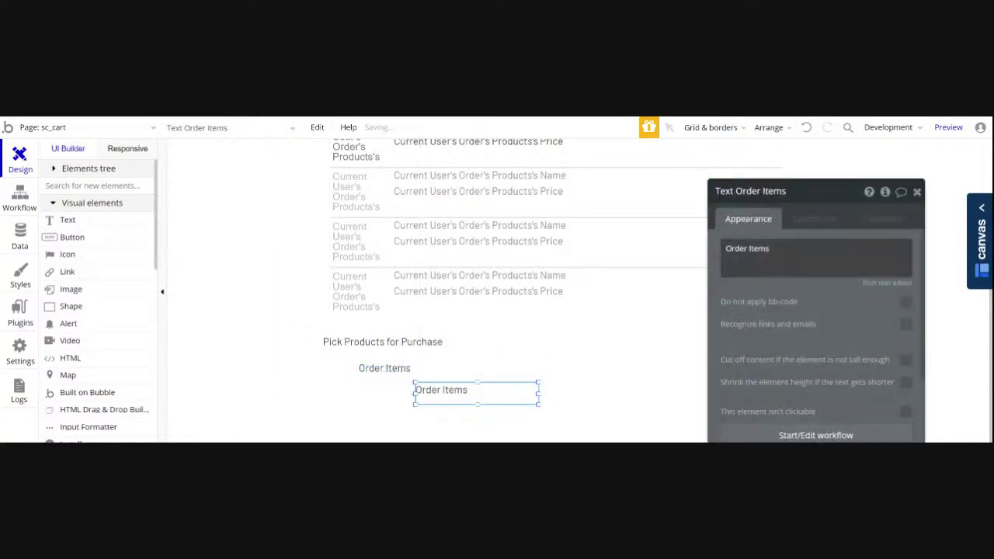
{"action": "triple_click", "coordinate": [746, 249]}
{"action": "key", "text": "BackSpace"}
{"action": "type", "text": "Order"}
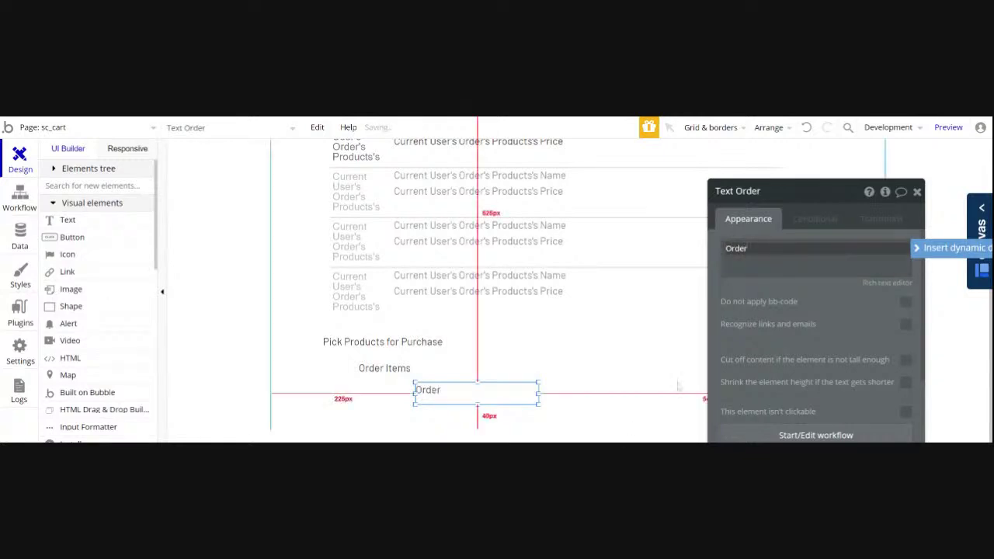
Duplicate the "Order" text, place the copy below and to its right, reword it as "Checkout", and close its property editor
{"action": "key", "text": "ctrl+c"}
{"action": "key", "text": "ctrl+v"}
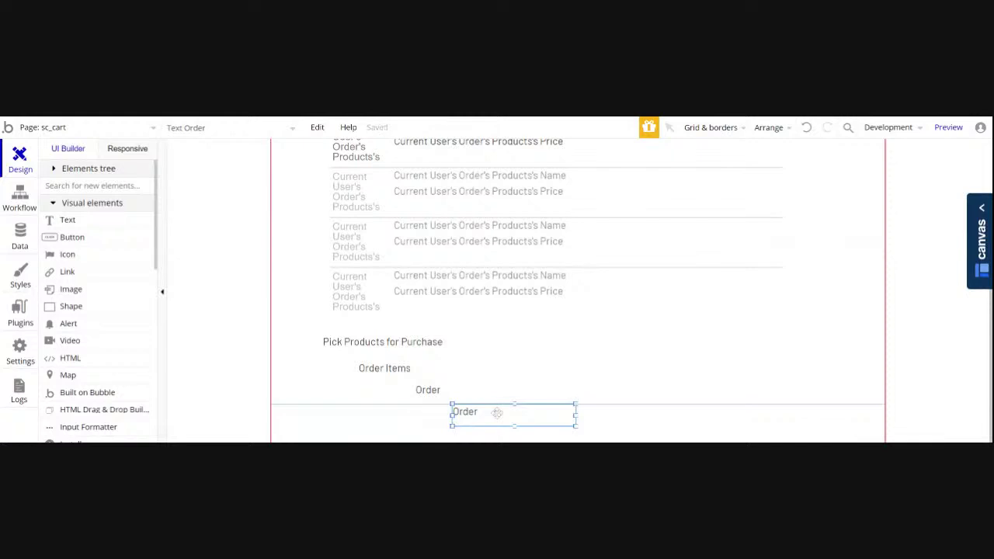
{"action": "double_click", "coordinate": [497, 413]}
{"action": "left_click_drag", "start_coordinate": [747, 248], "coordinate": [709, 250]}
{"action": "type", "text": "Checkout"}
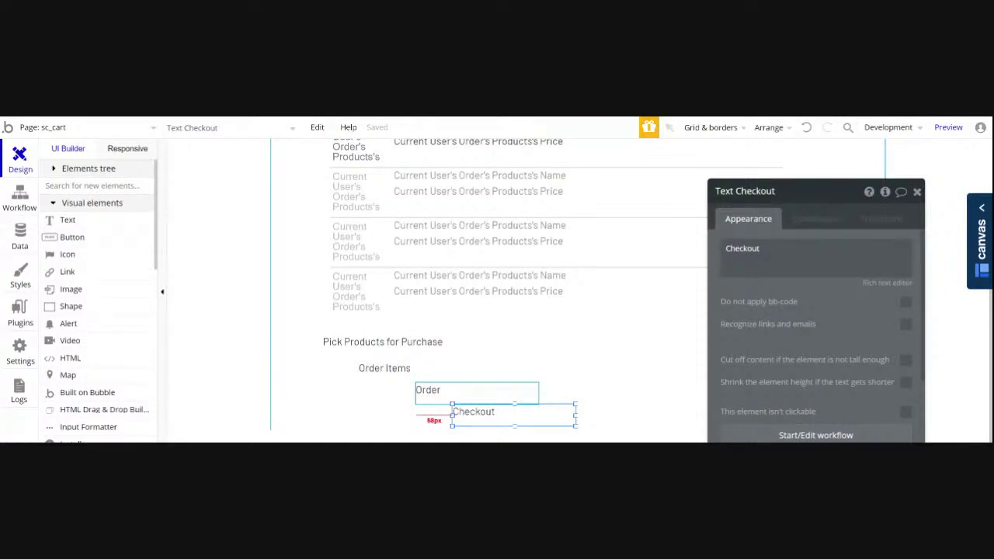
{"action": "left_click_drag", "start_coordinate": [428, 390], "coordinate": [522, 379]}
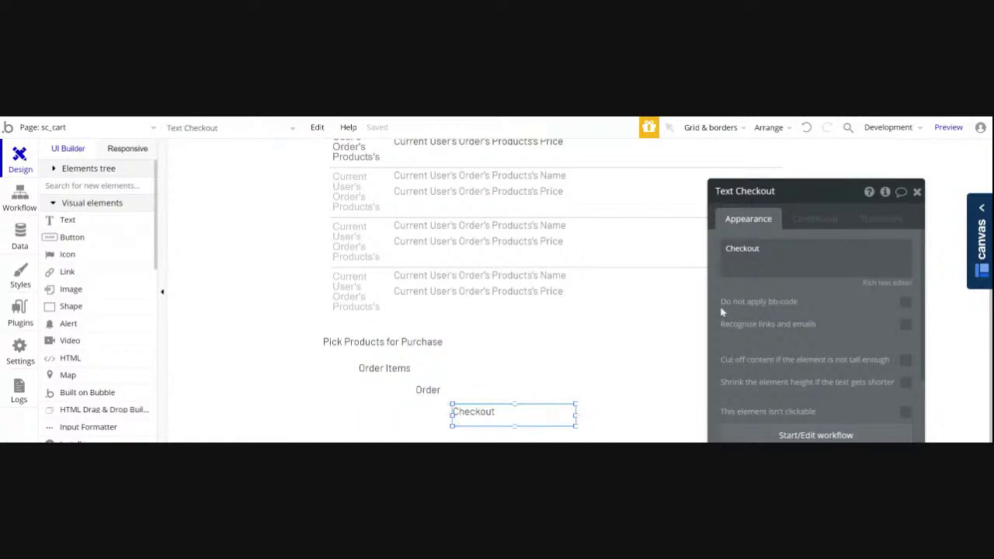
{"action": "left_click", "coordinate": [917, 192]}
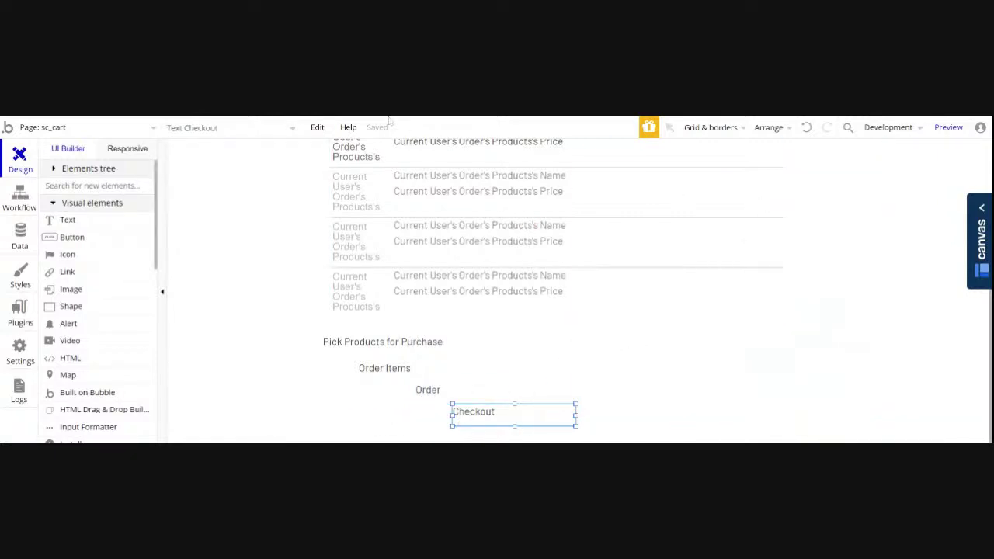